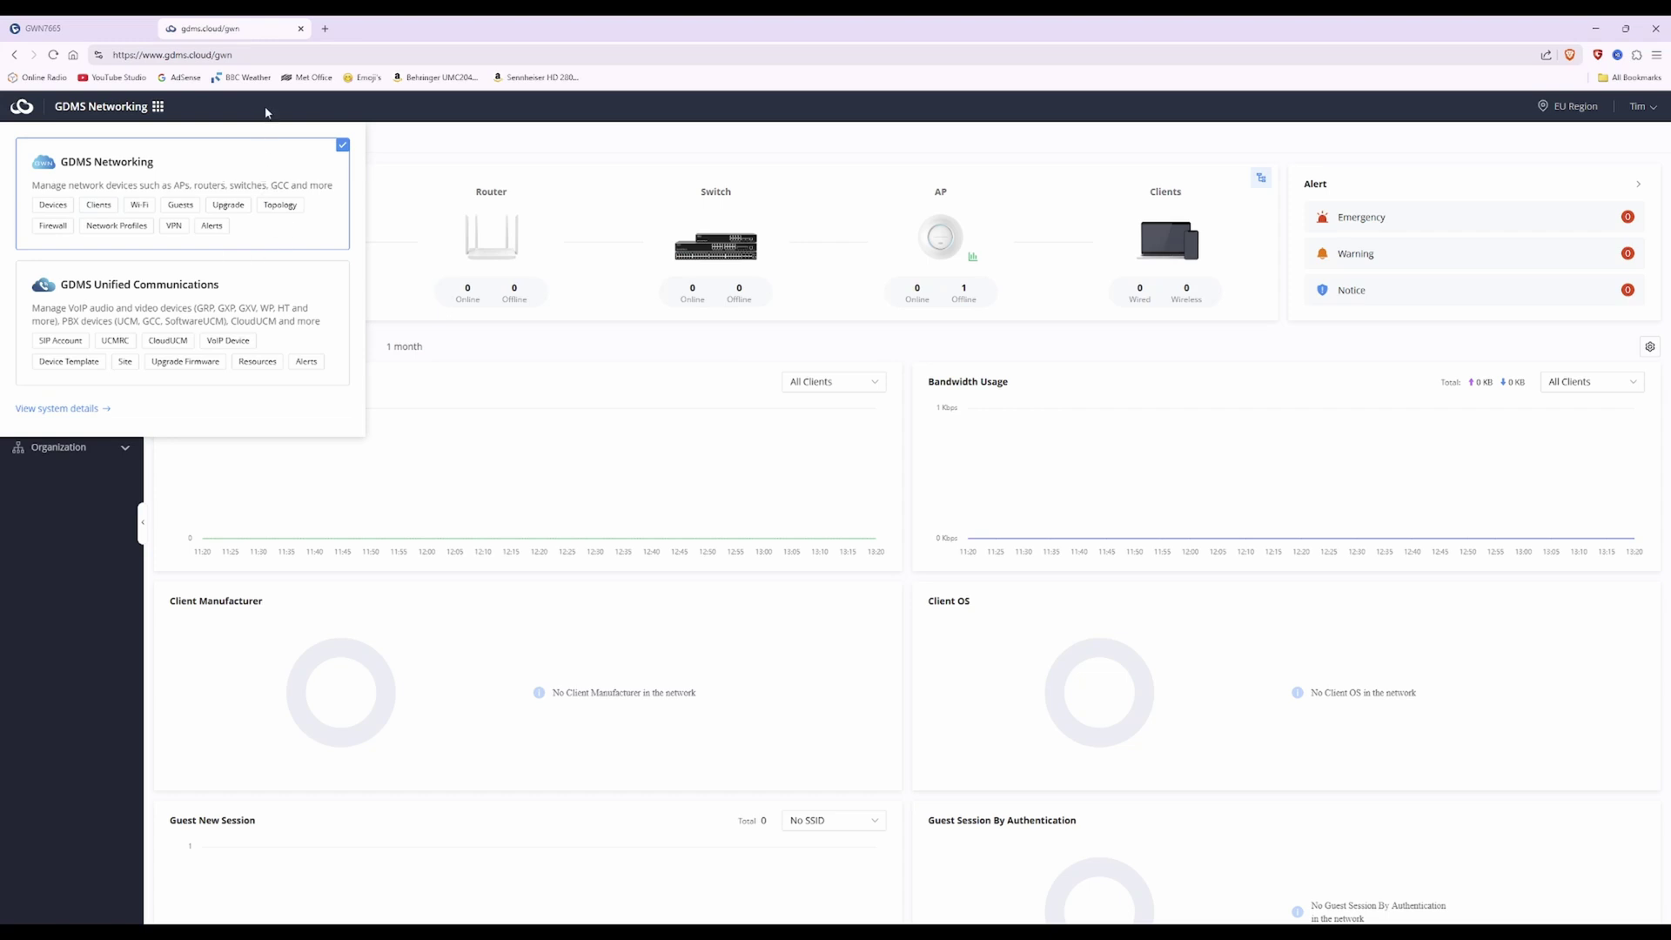
# Choose GDMS Networking as the active management system
pyautogui.click(269, 189)
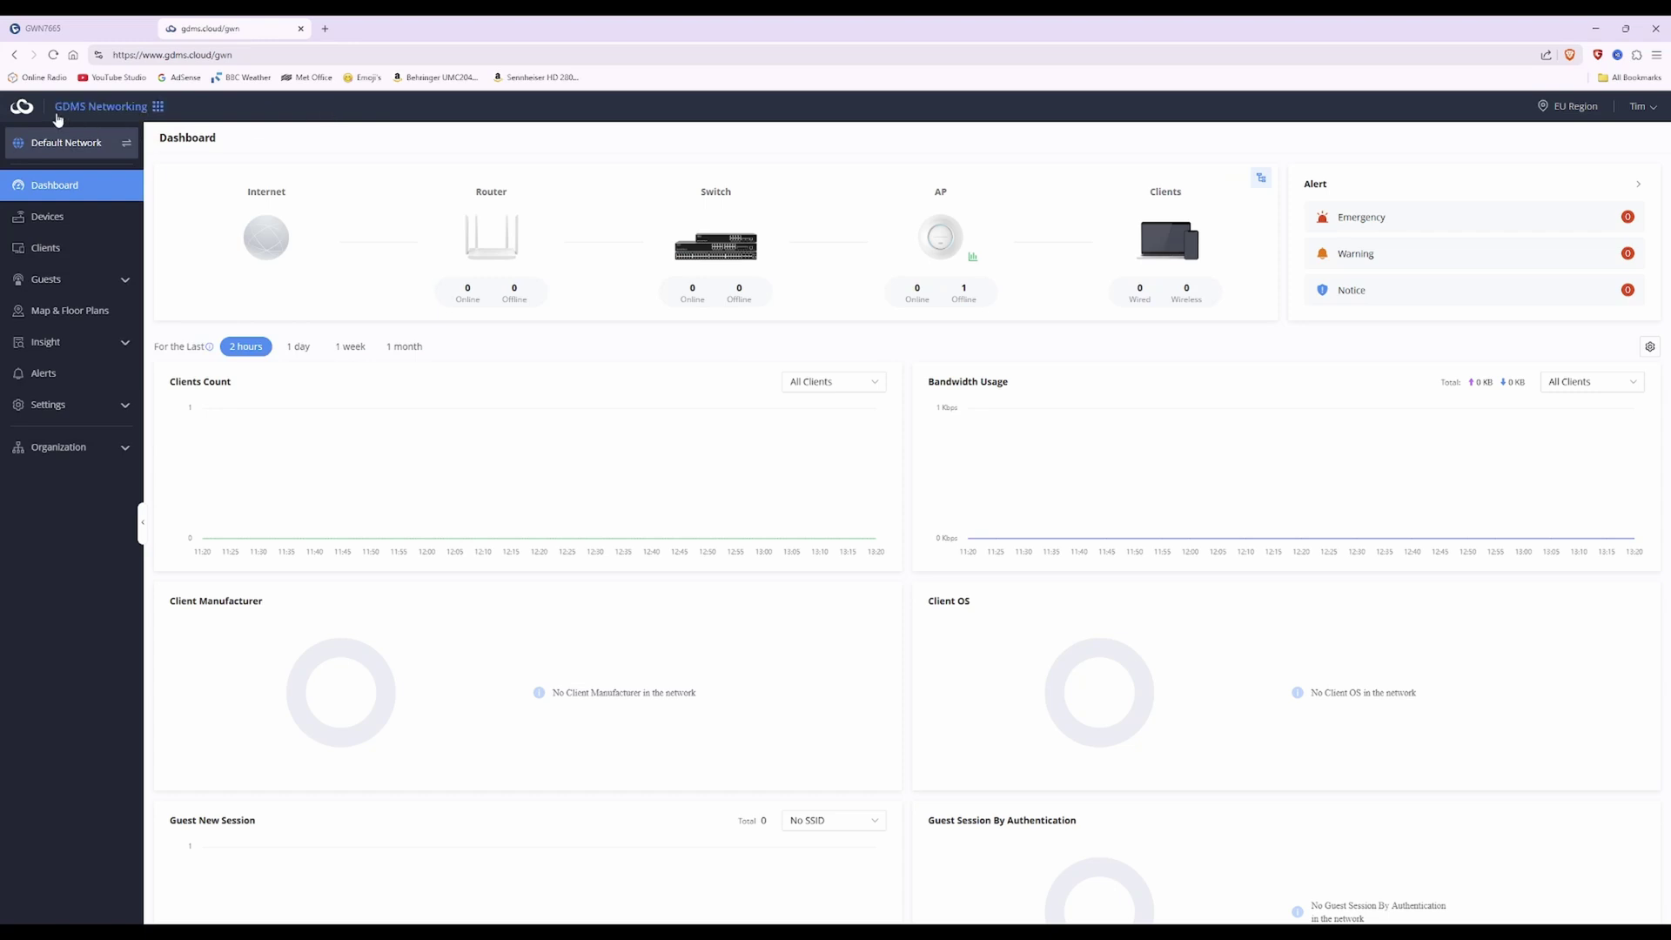
pyautogui.moveTo(84, 114)
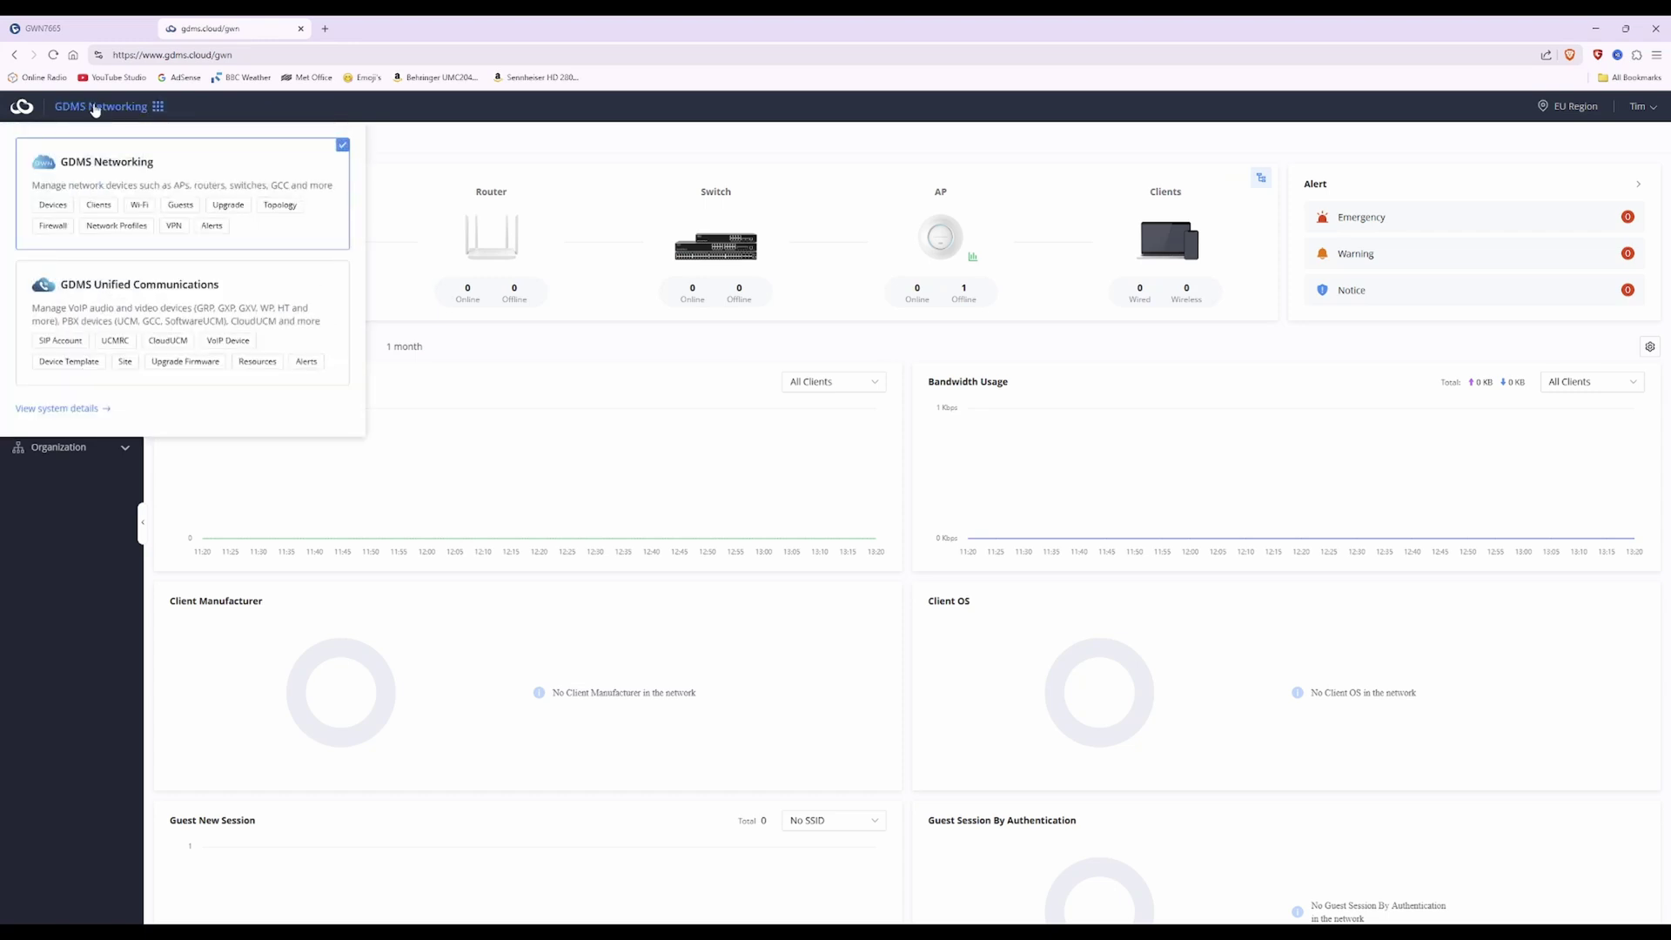
pyautogui.click(99, 165)
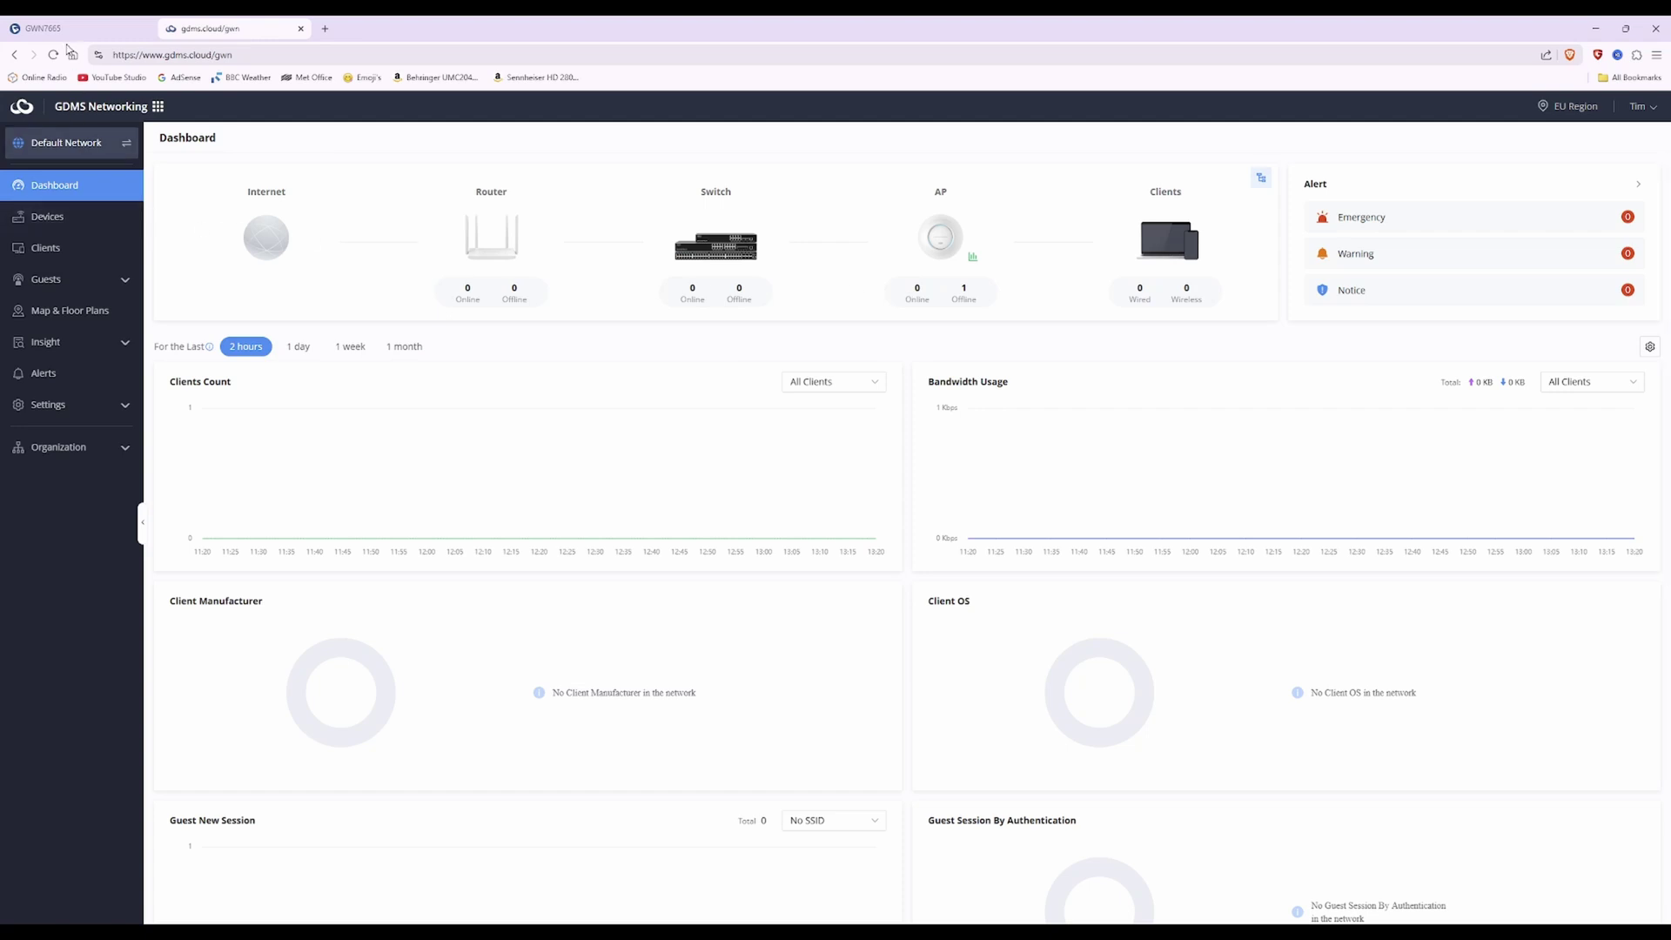
# Refresh the cloud device list and compare the GWN7665's status there with its local overview page
pyautogui.click(55, 218)
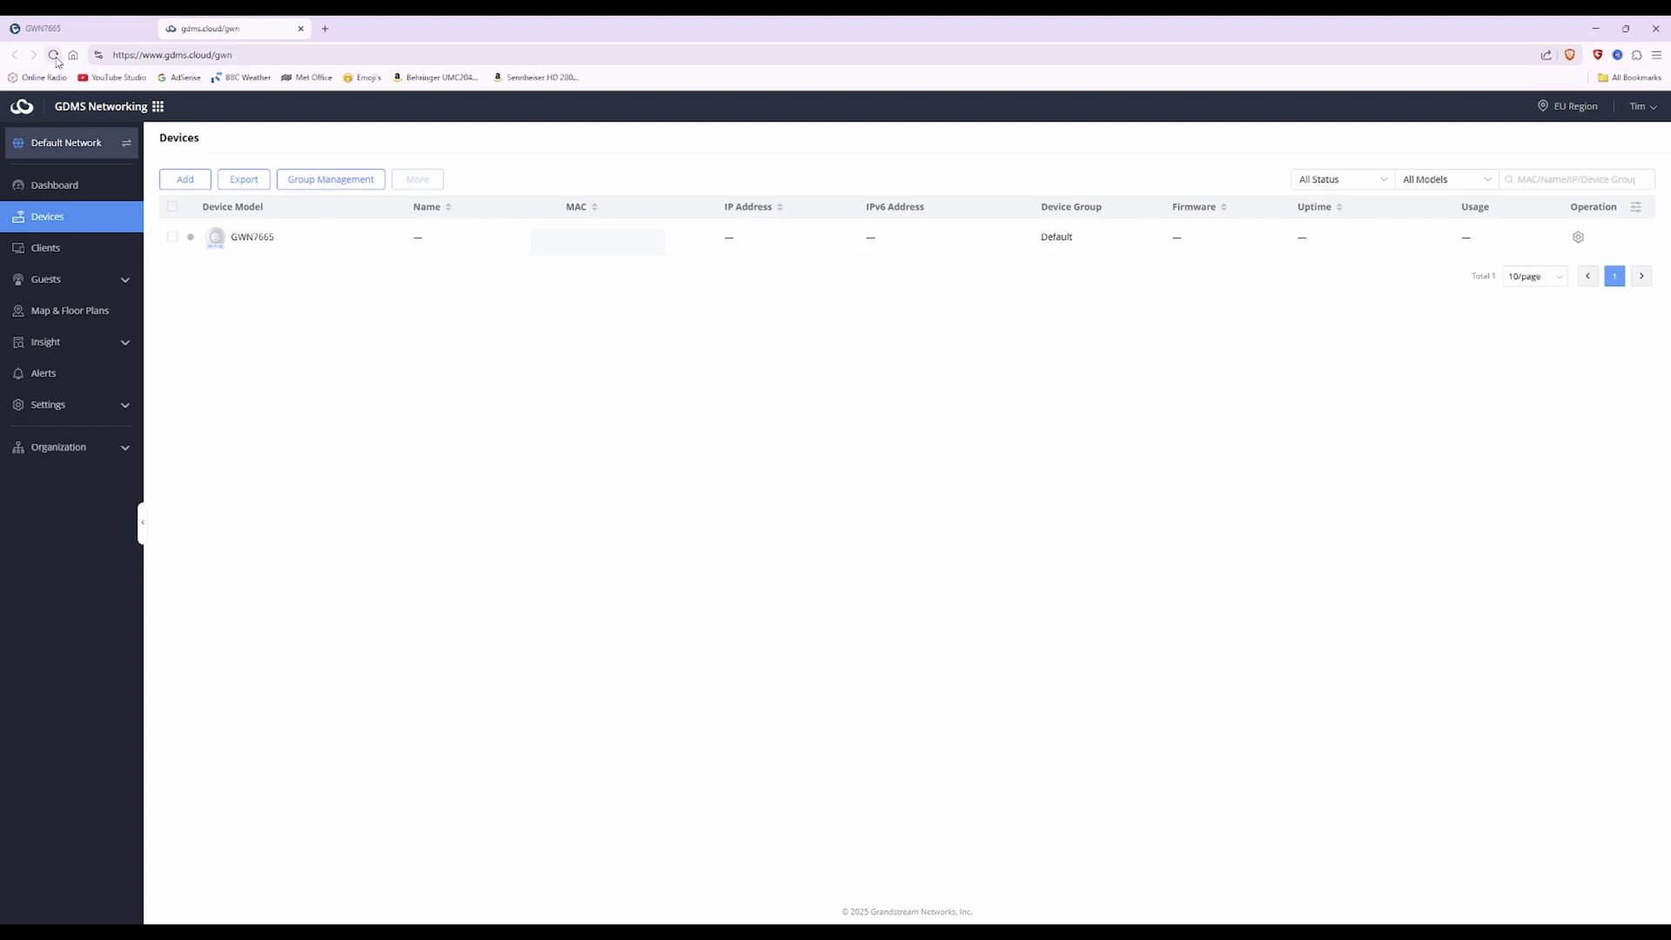
pyautogui.click(54, 56)
pyautogui.click(47, 32)
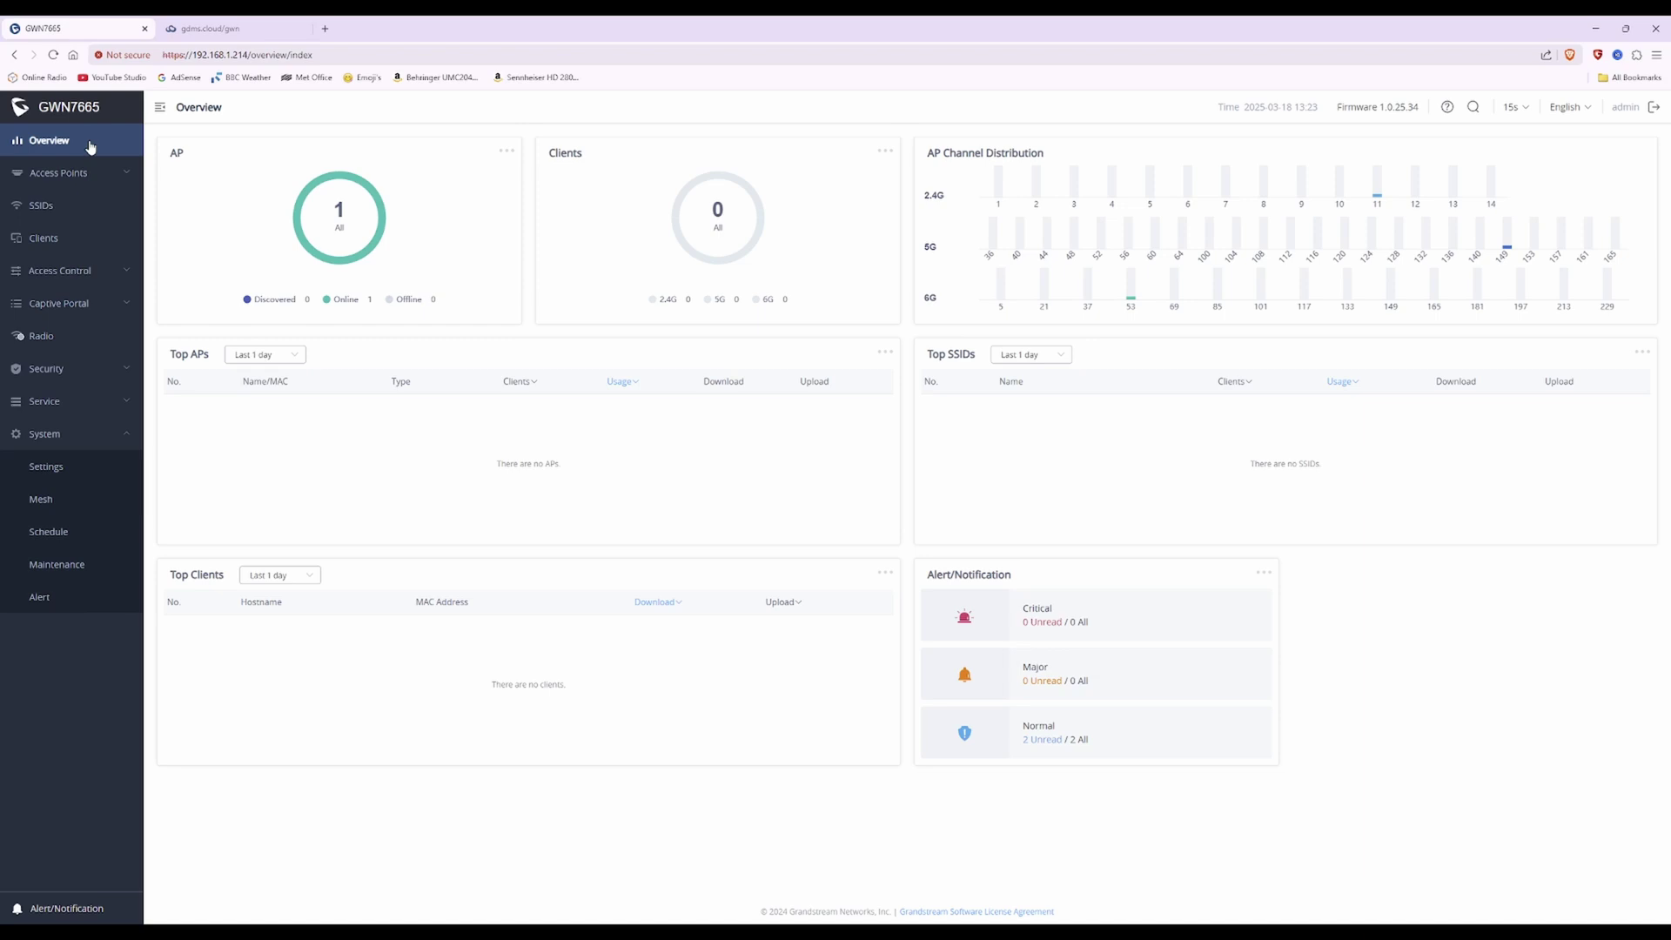
pyautogui.click(238, 28)
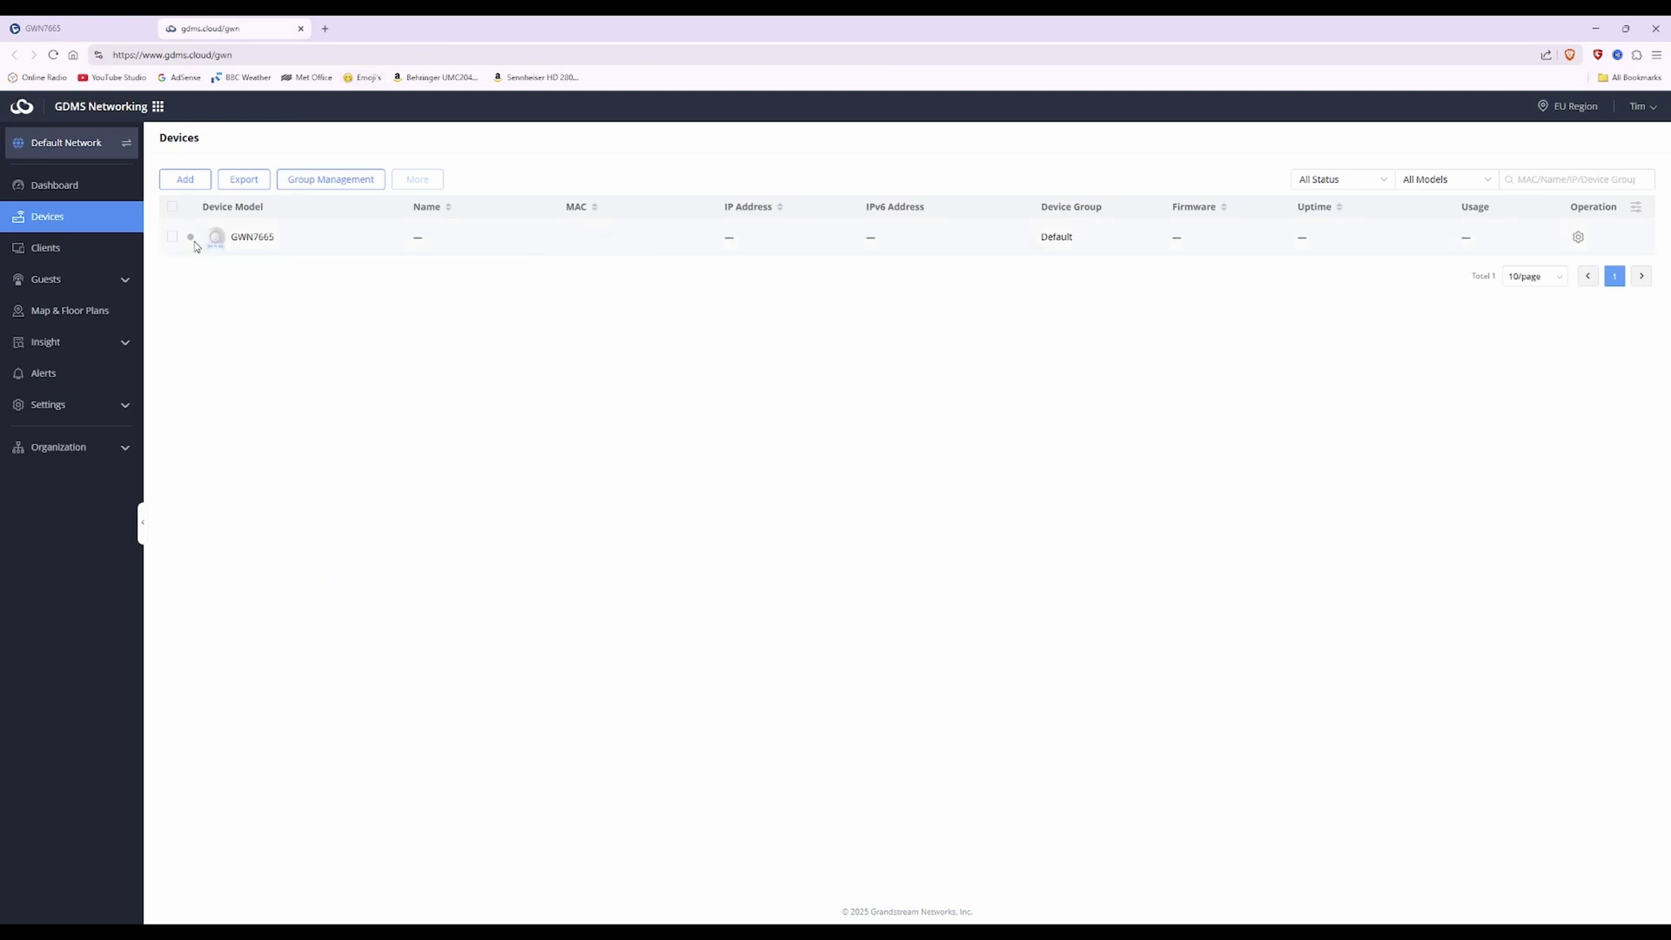
# Factory reset the GWN7665 from its local system maintenance settings and confirm the reset
pyautogui.click(107, 35)
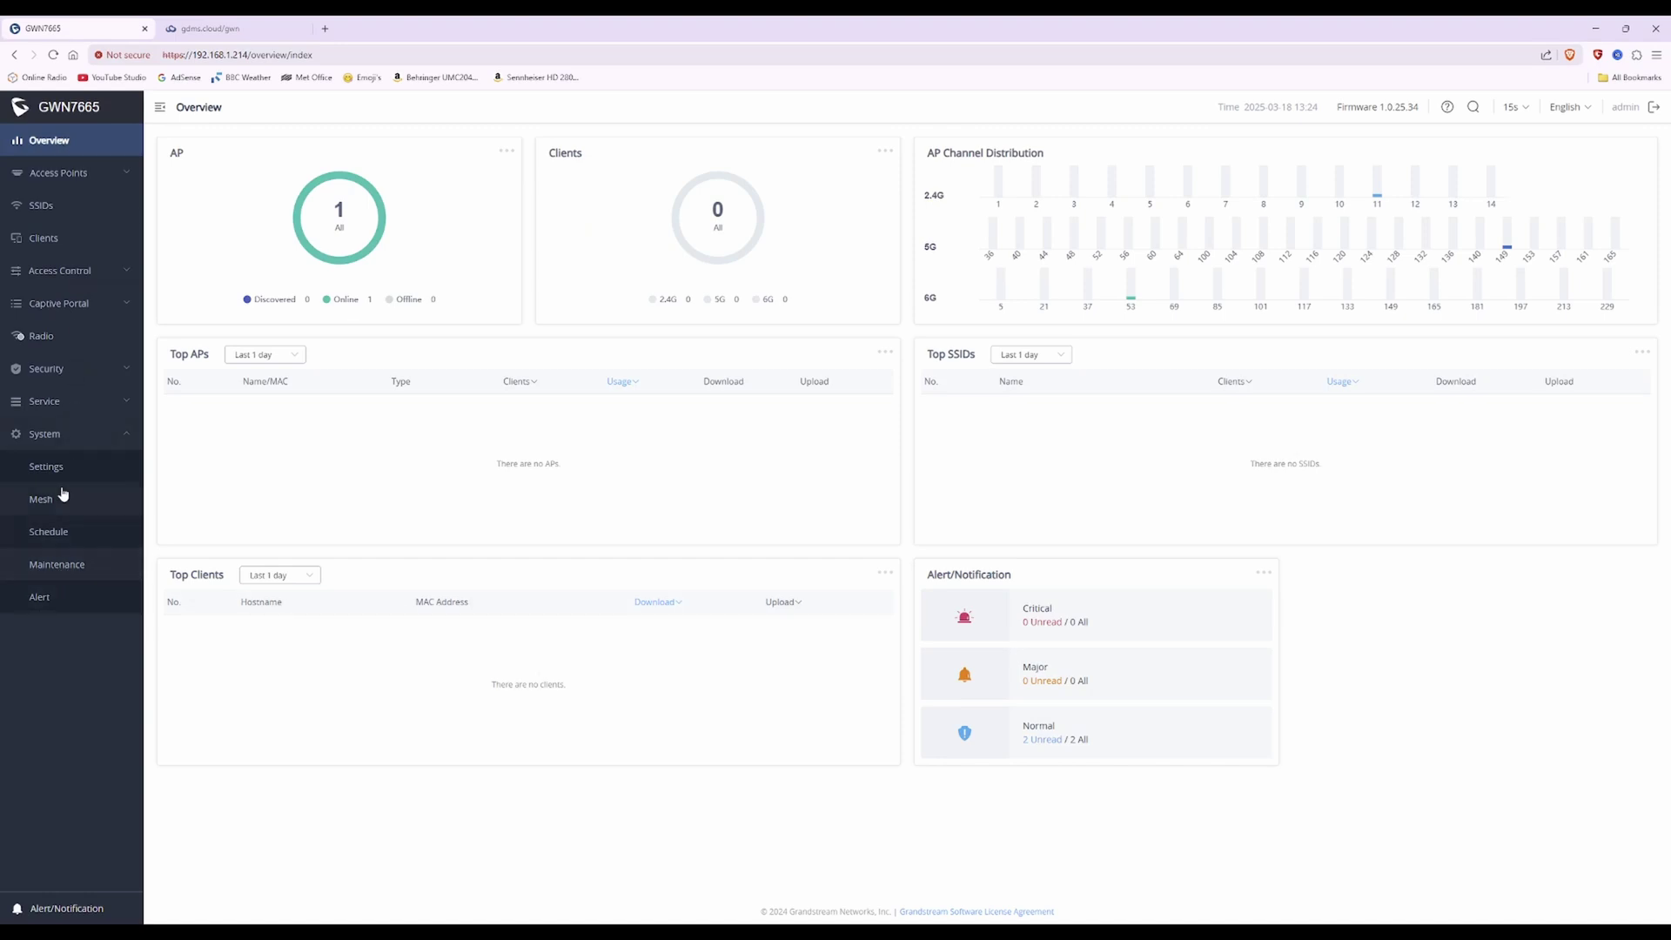
pyautogui.click(57, 438)
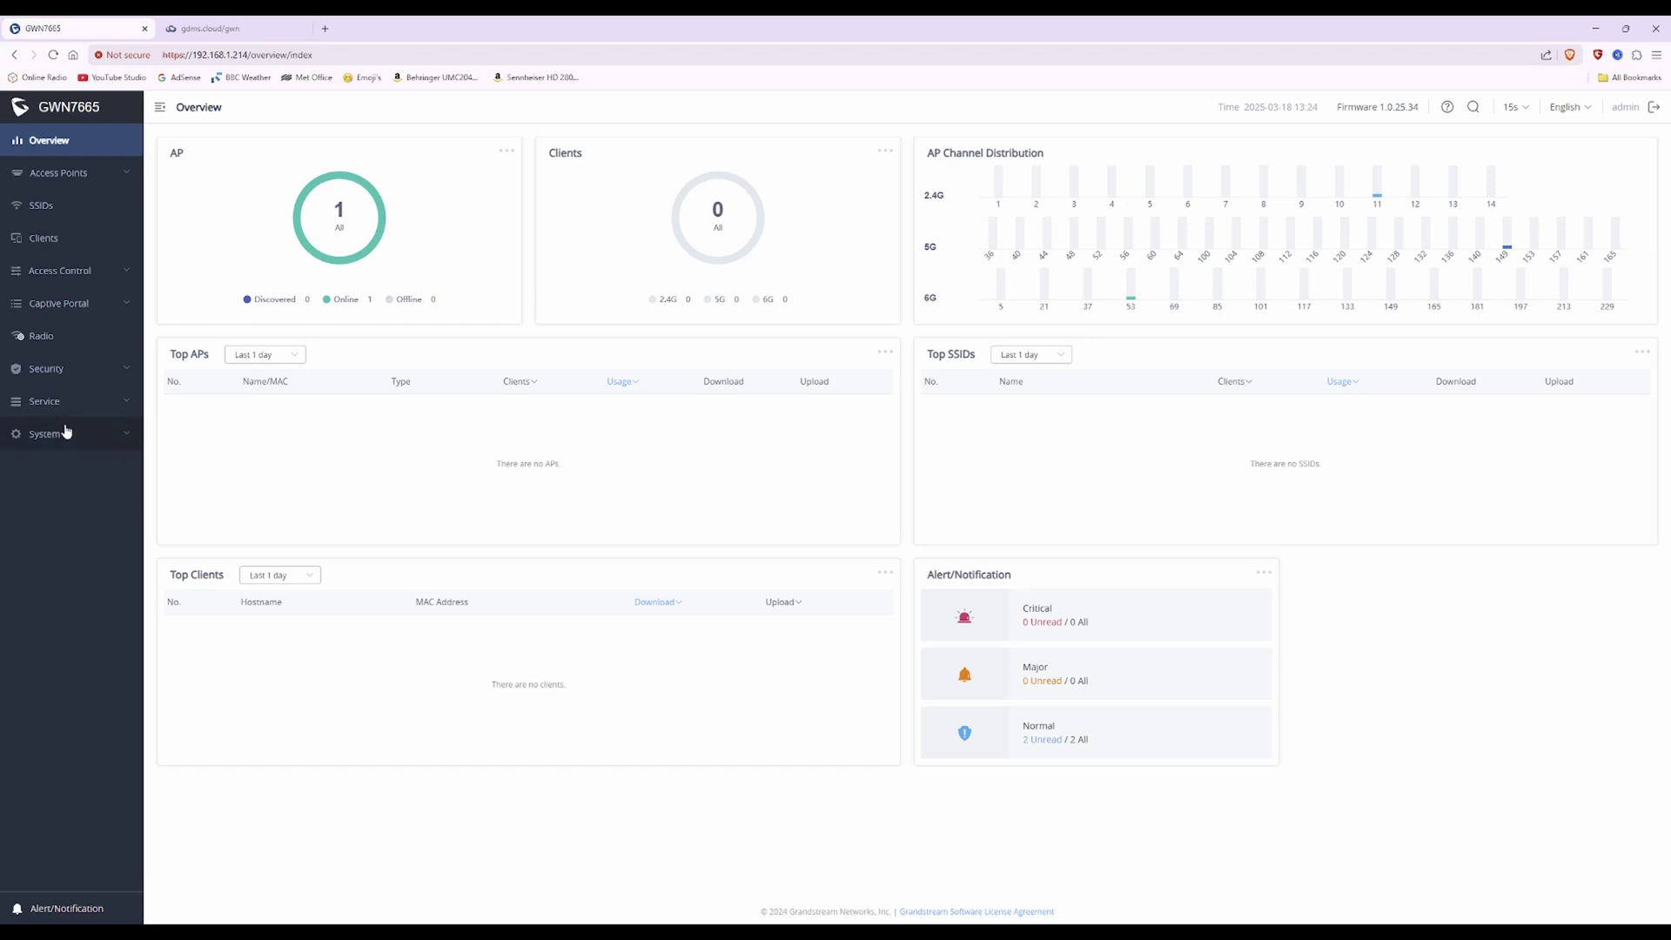
pyautogui.click(49, 439)
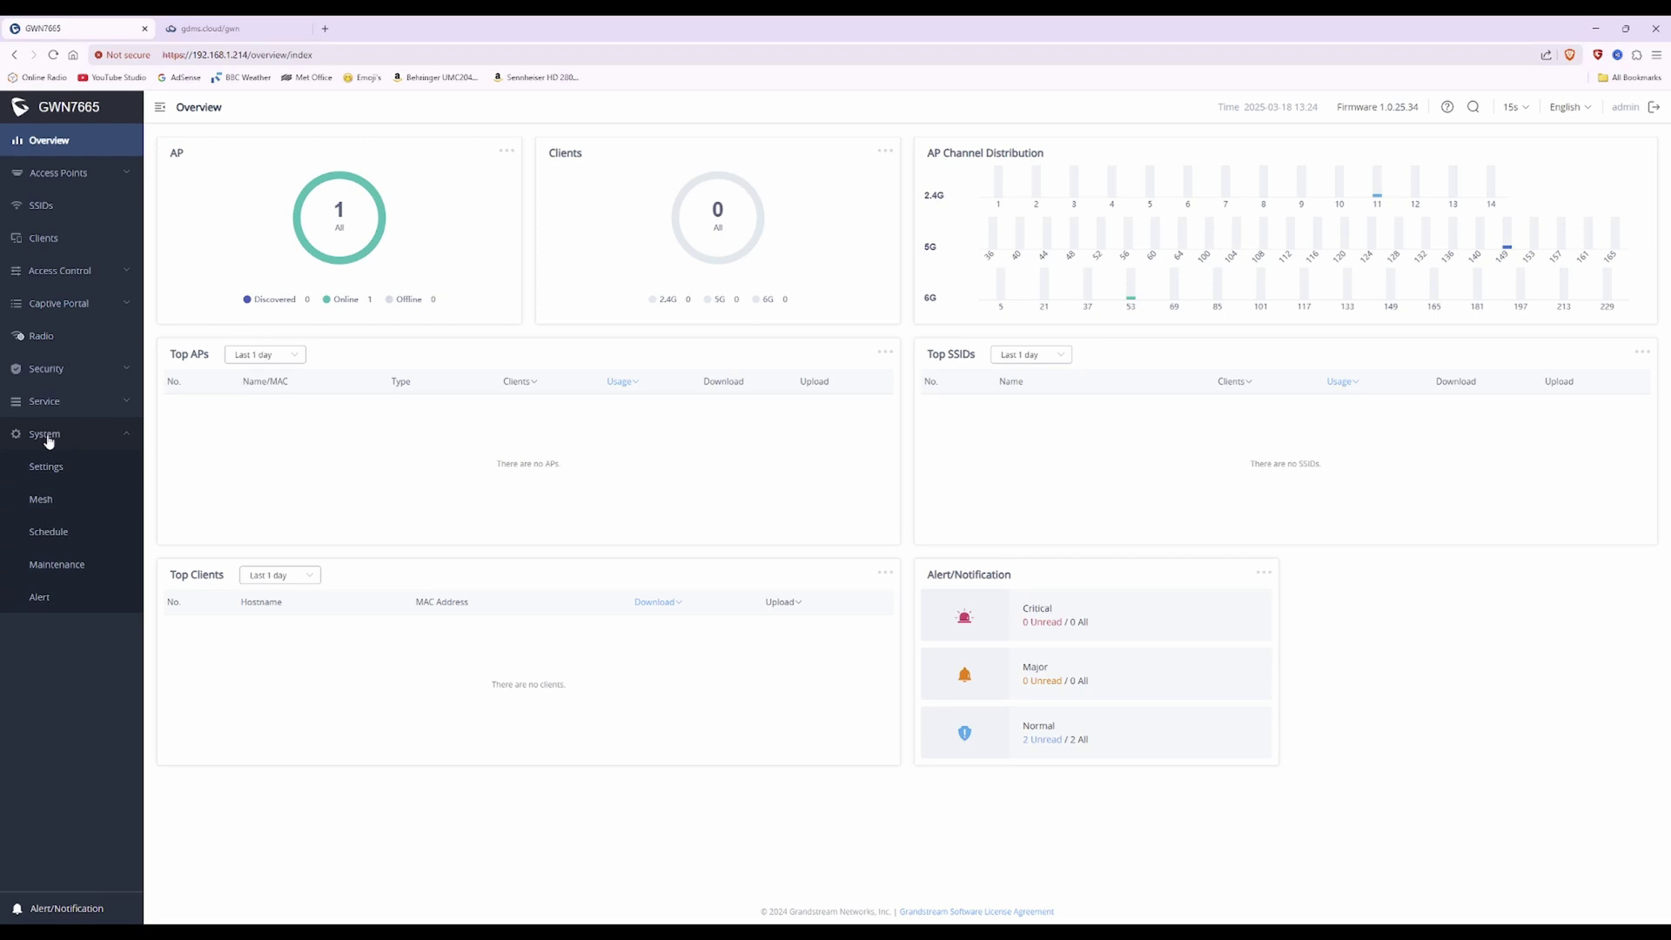
pyautogui.click(63, 567)
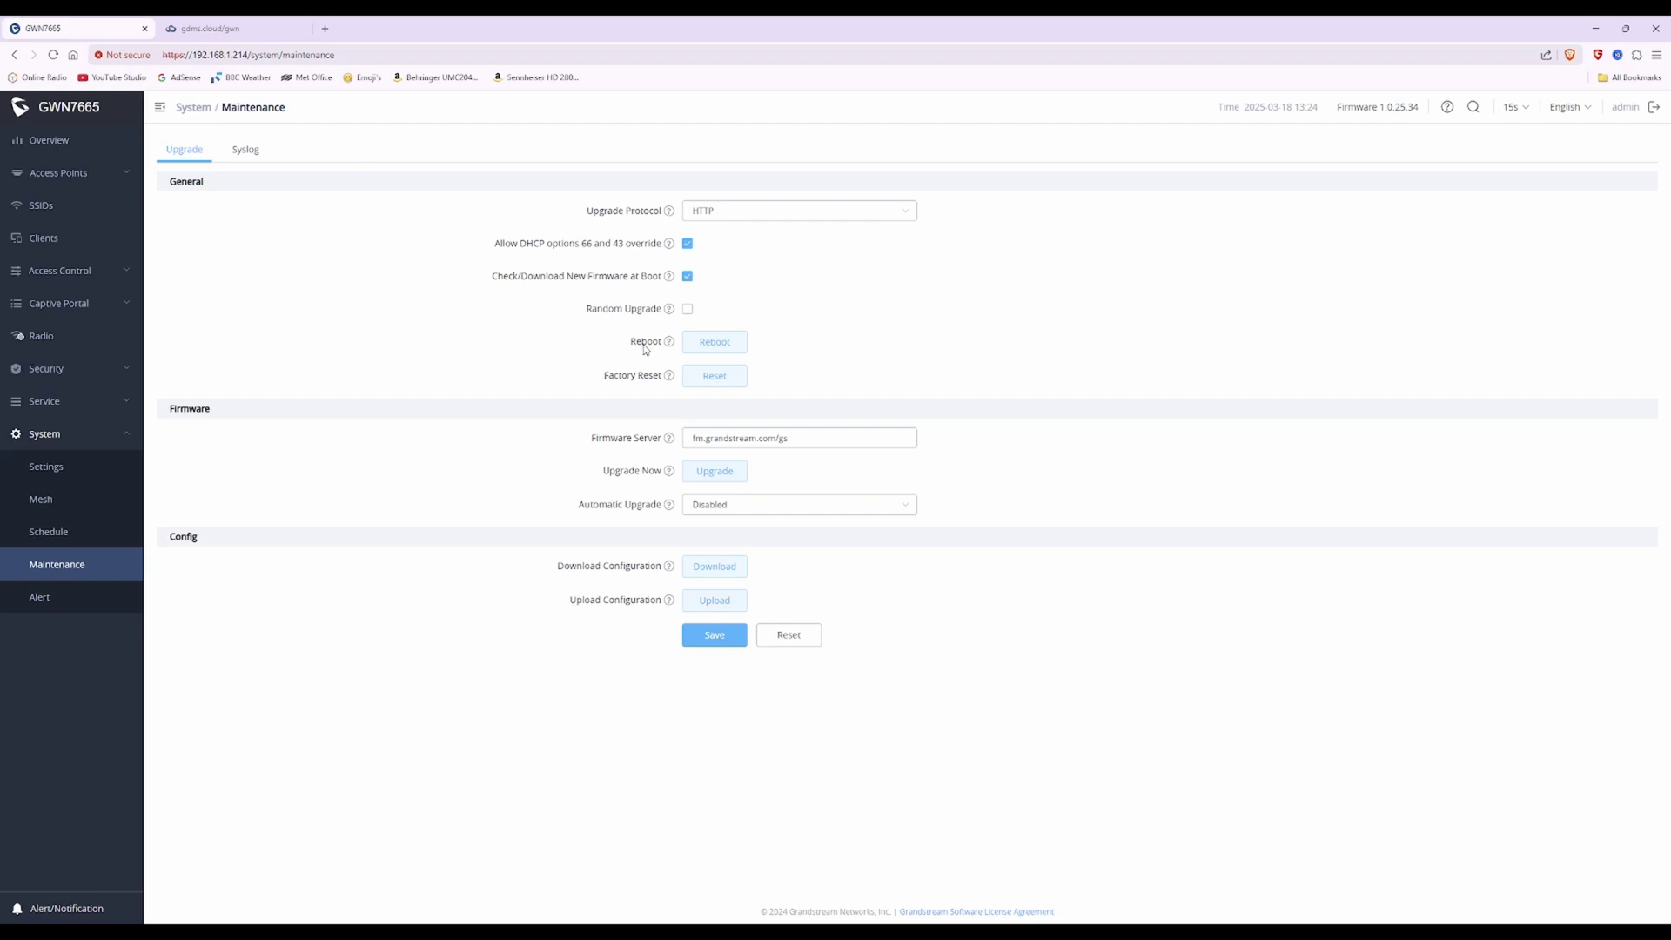
pyautogui.moveTo(670, 214)
pyautogui.click(716, 380)
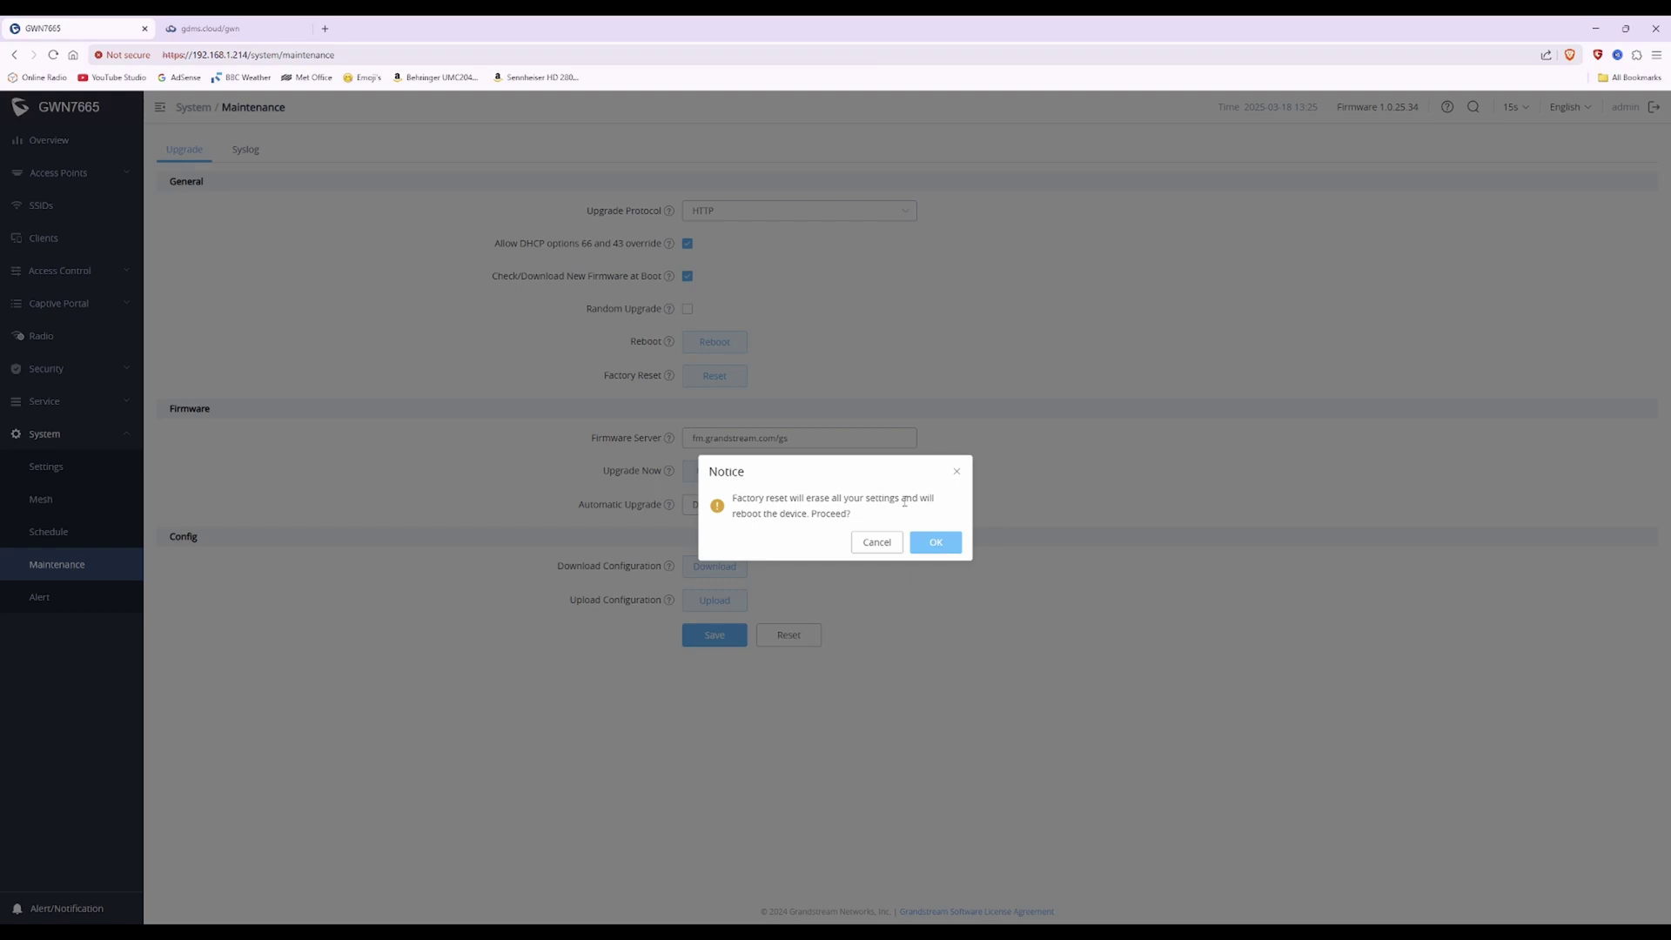
pyautogui.click(936, 542)
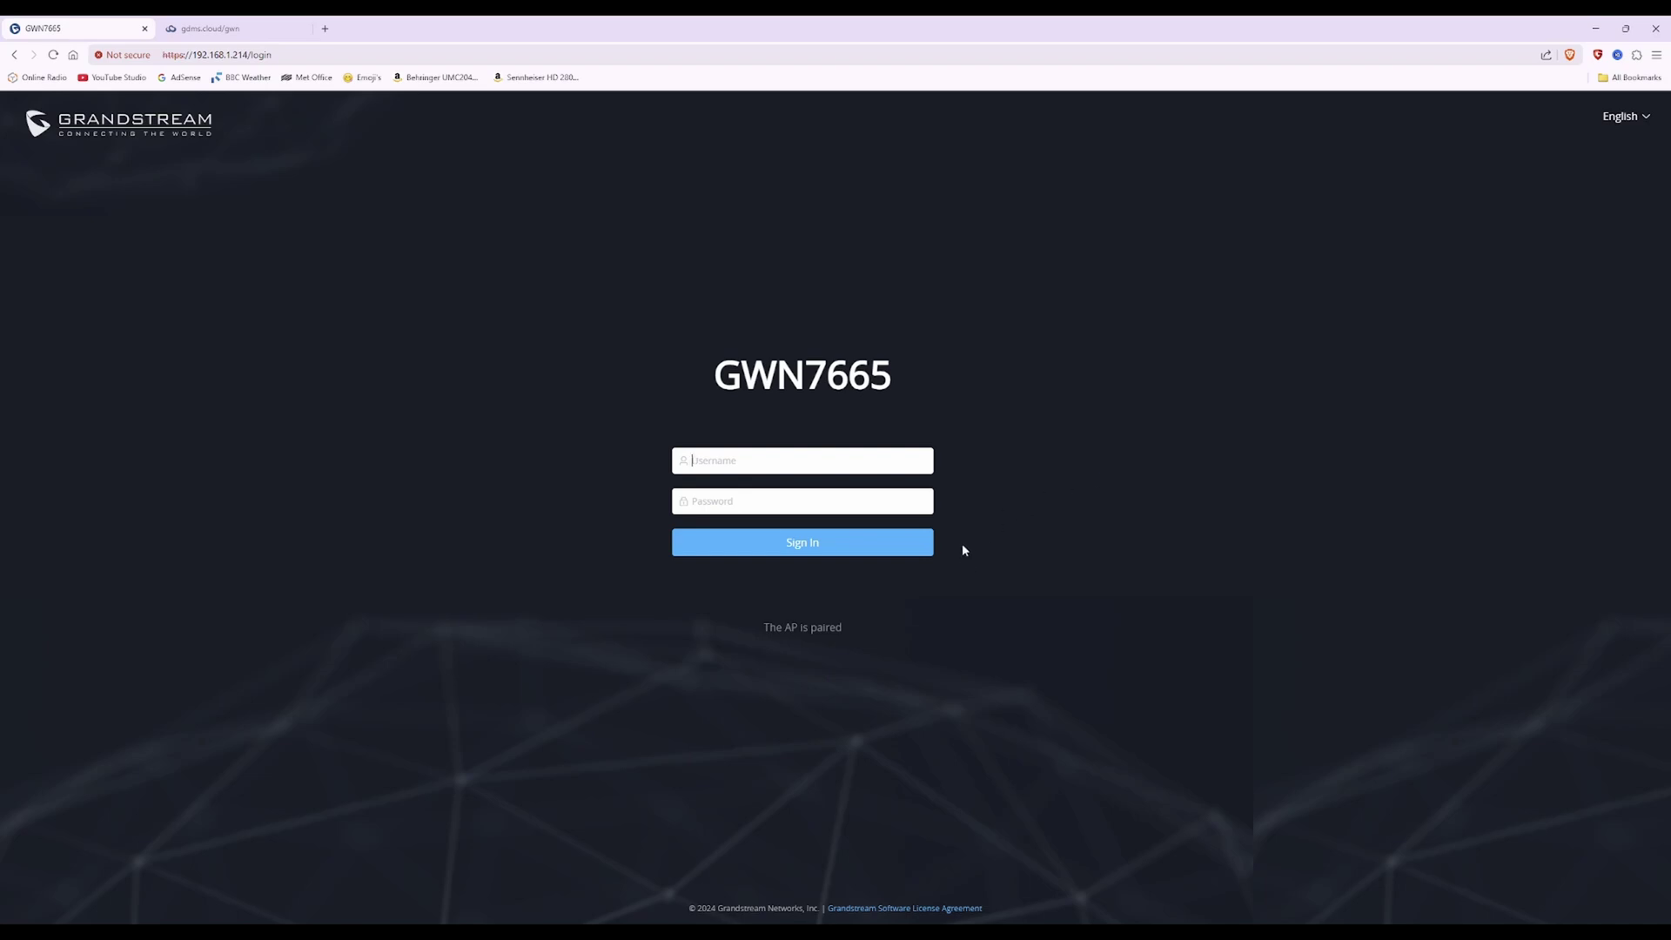
# Examine the pairing status text on the GWN7665's local sign-in page
pyautogui.click(852, 450)
pyautogui.moveTo(753, 628); pyautogui.dragTo(851, 638)
pyautogui.click(886, 632)
# Check the access point's status on the GDMS cloud dashboard and in the device list
pyautogui.click(240, 27)
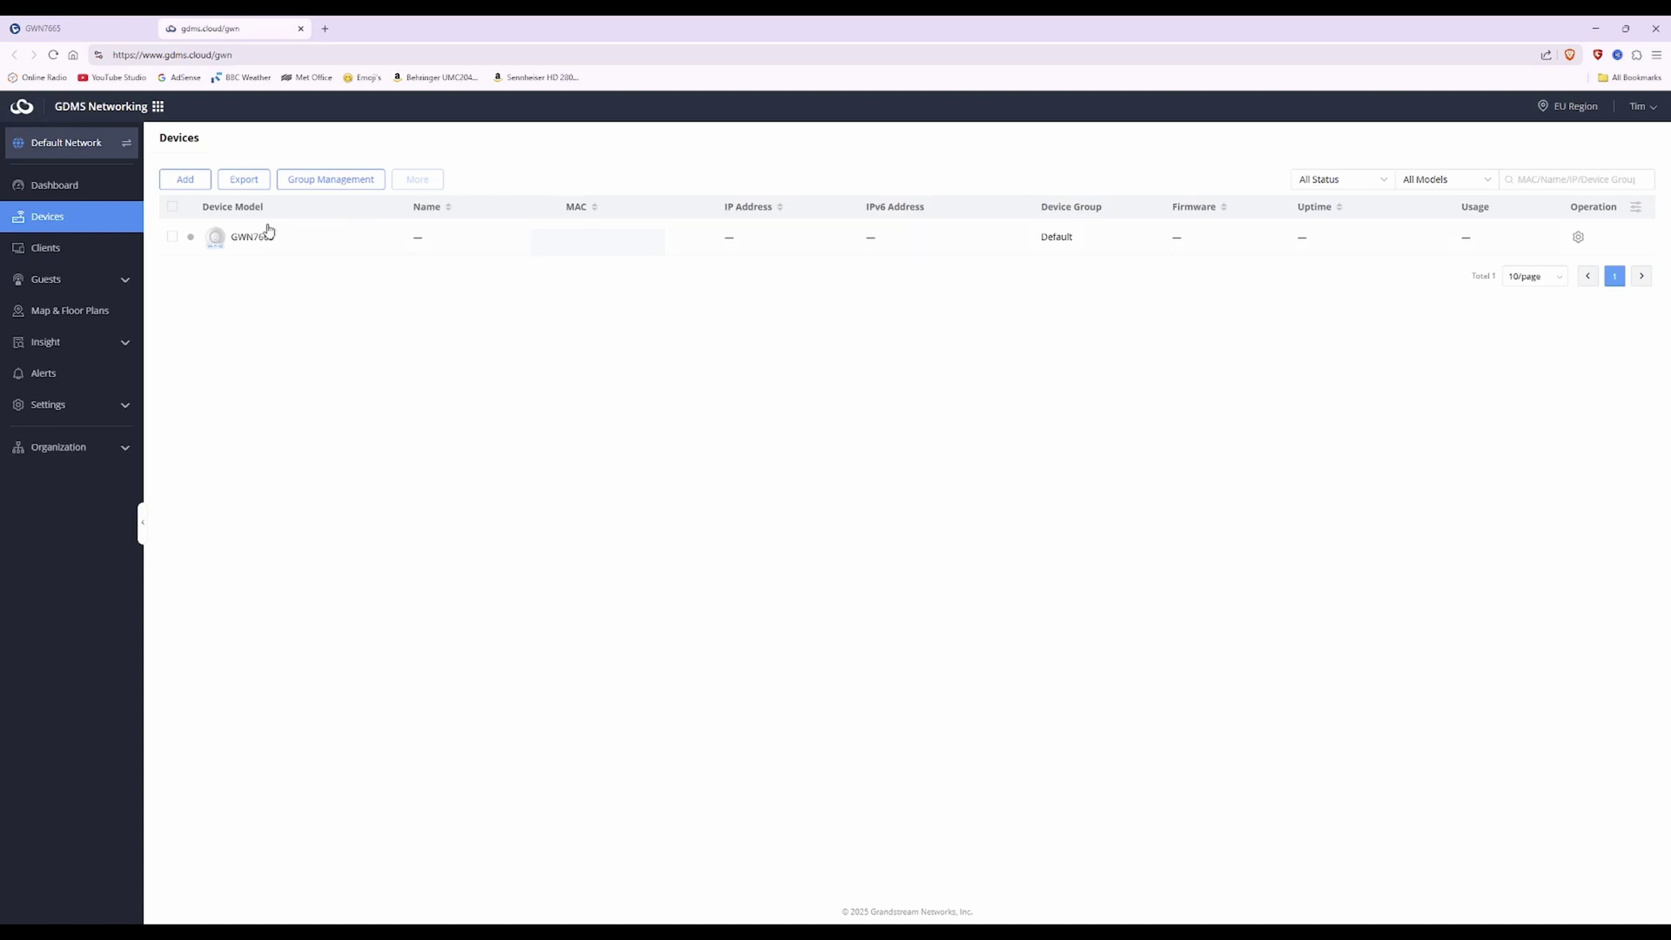
pyautogui.click(51, 193)
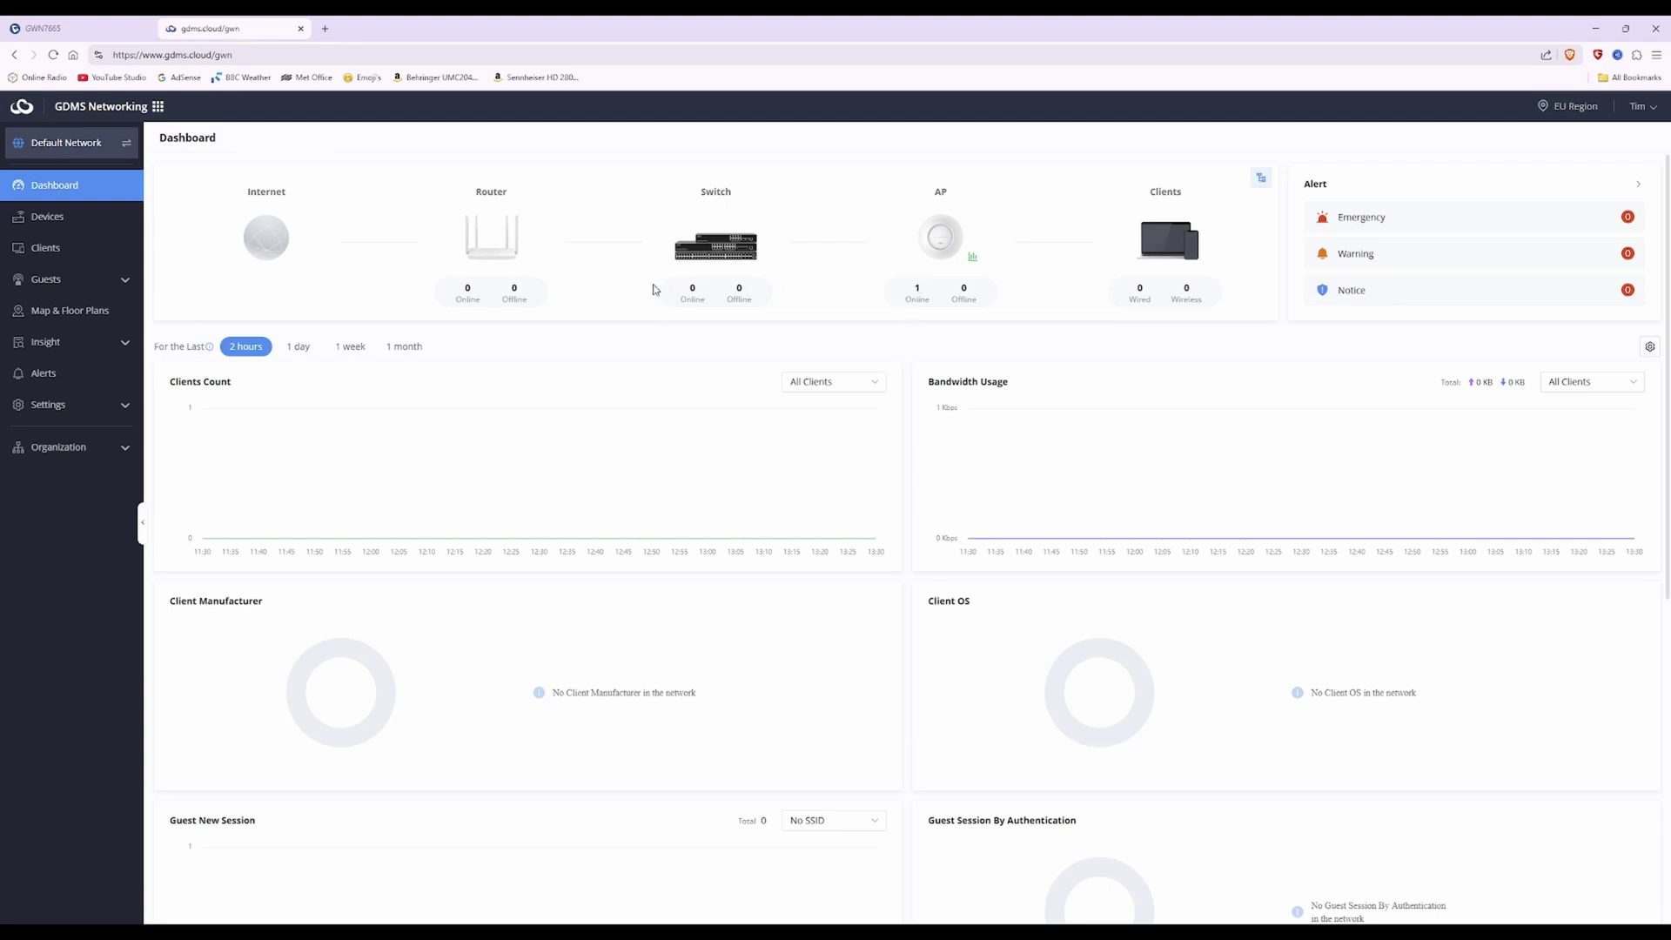
pyautogui.click(90, 223)
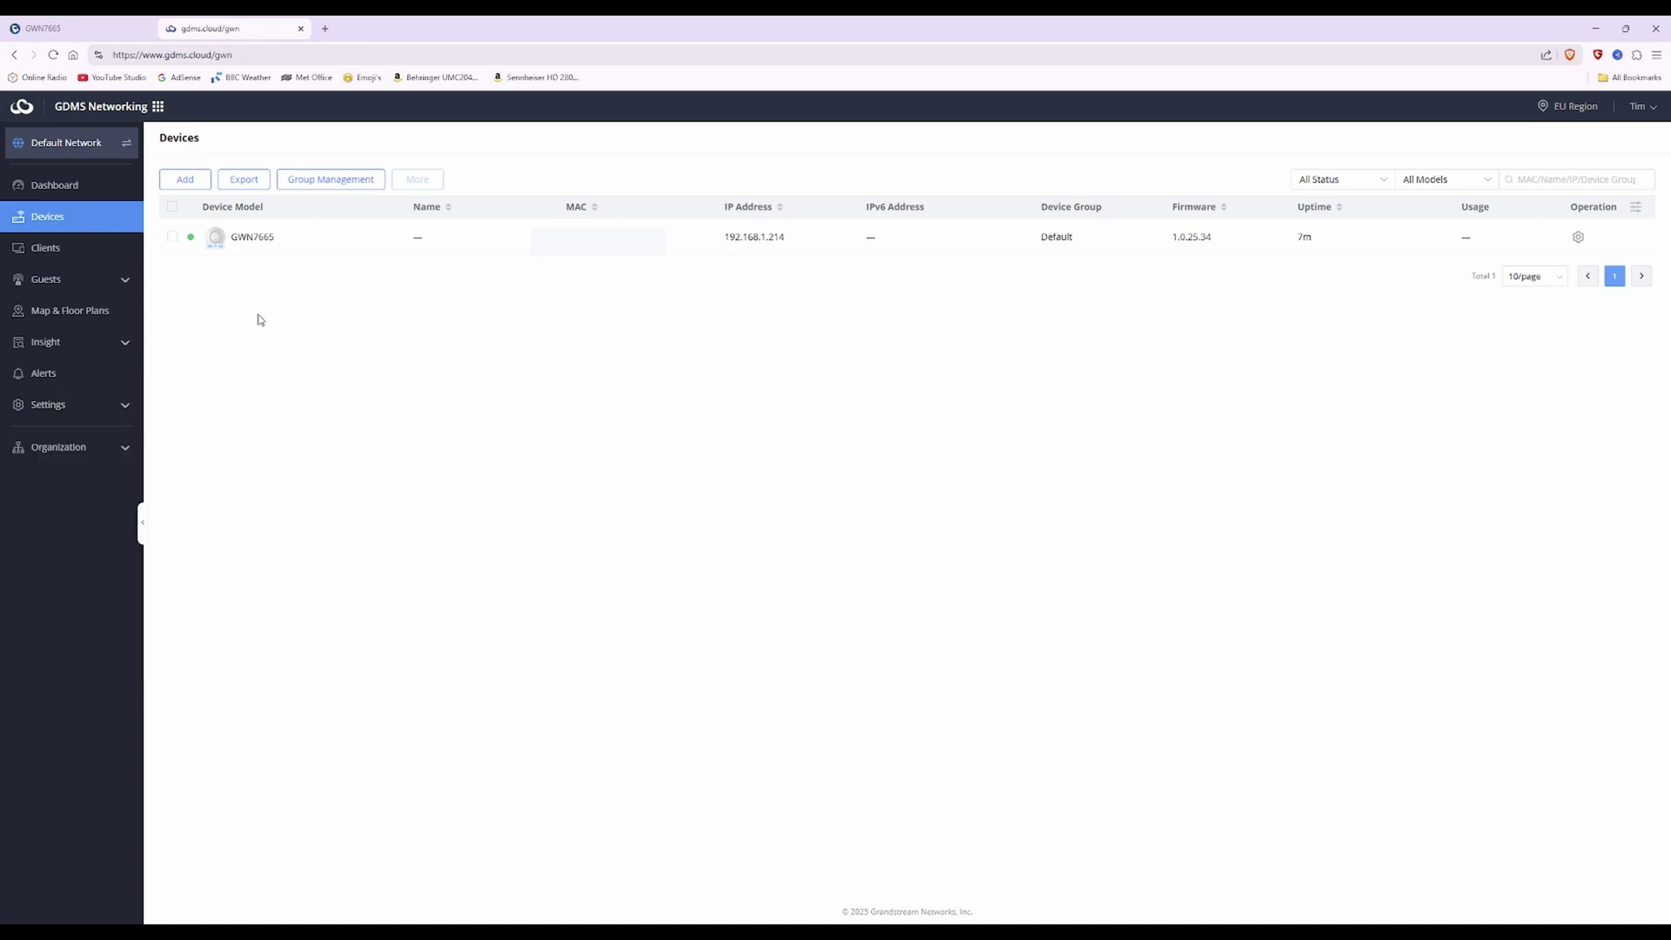
# Set the LED option to Always off in the network's system settings and save them
pyautogui.click(48, 414)
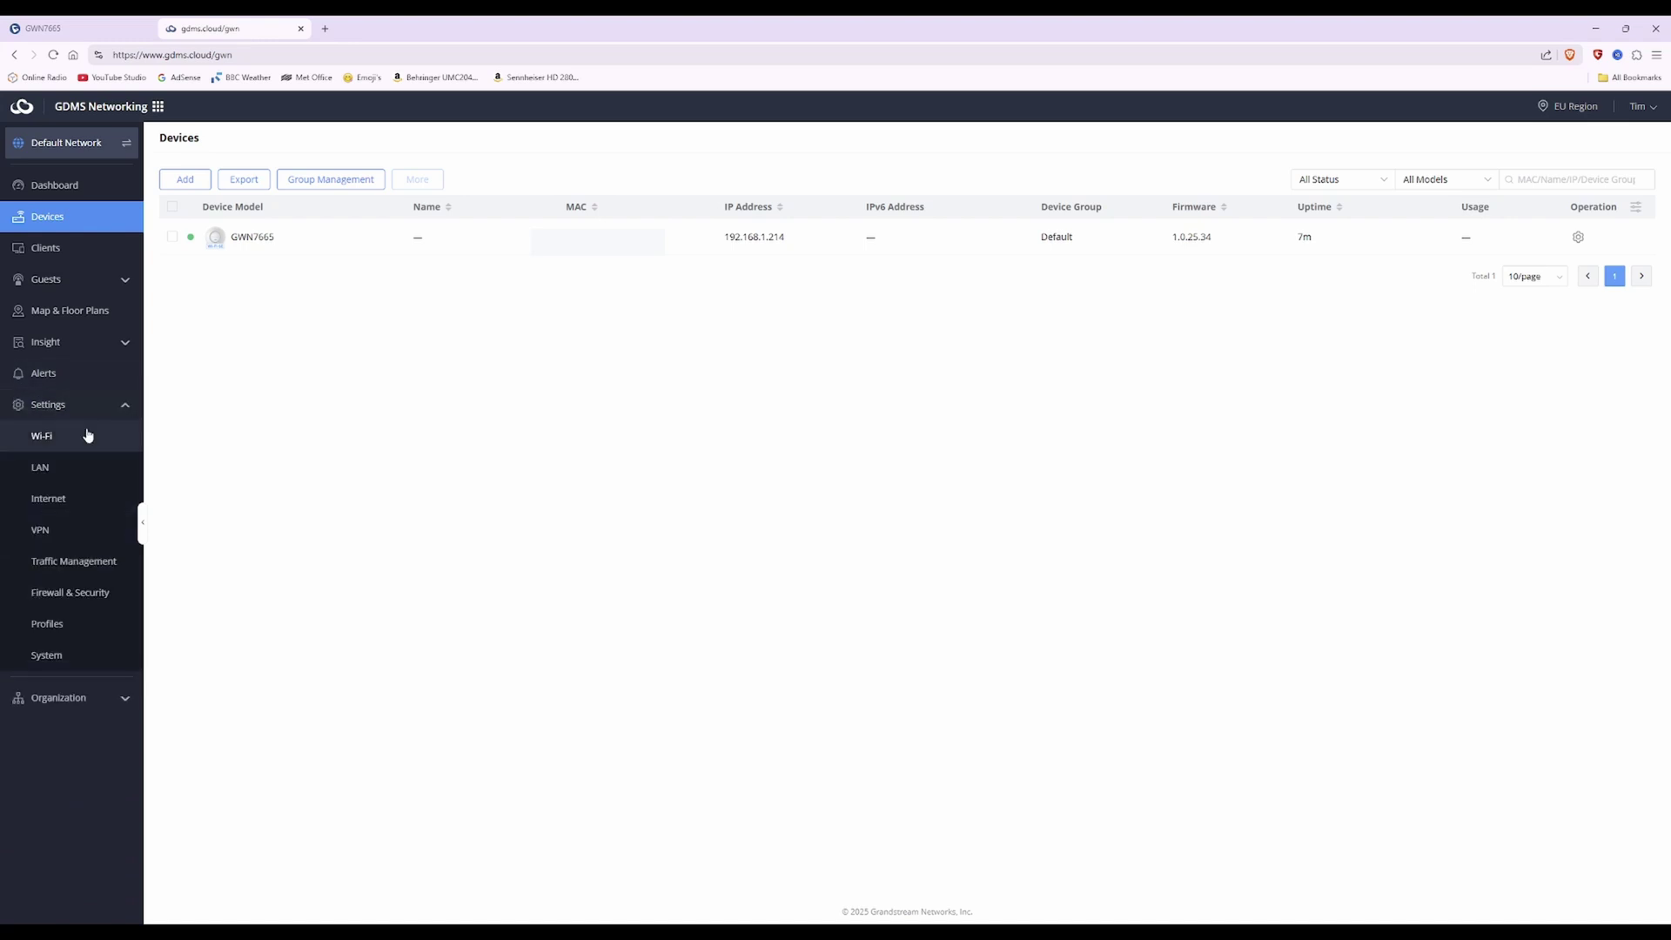
pyautogui.click(48, 657)
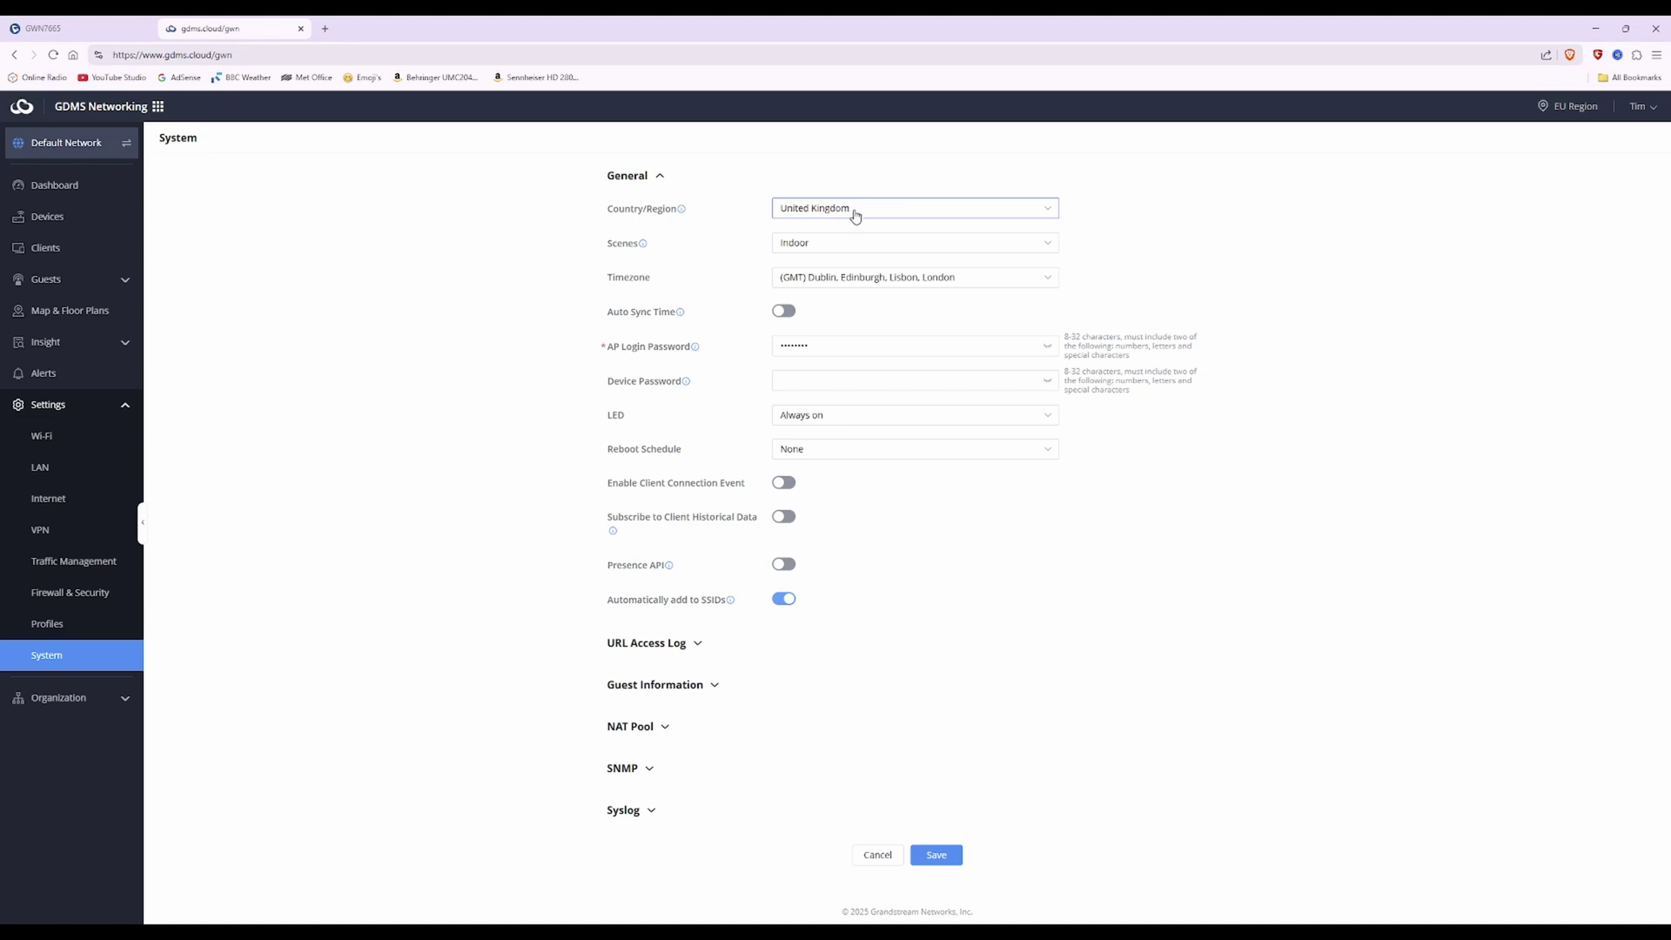
pyautogui.moveTo(609, 251)
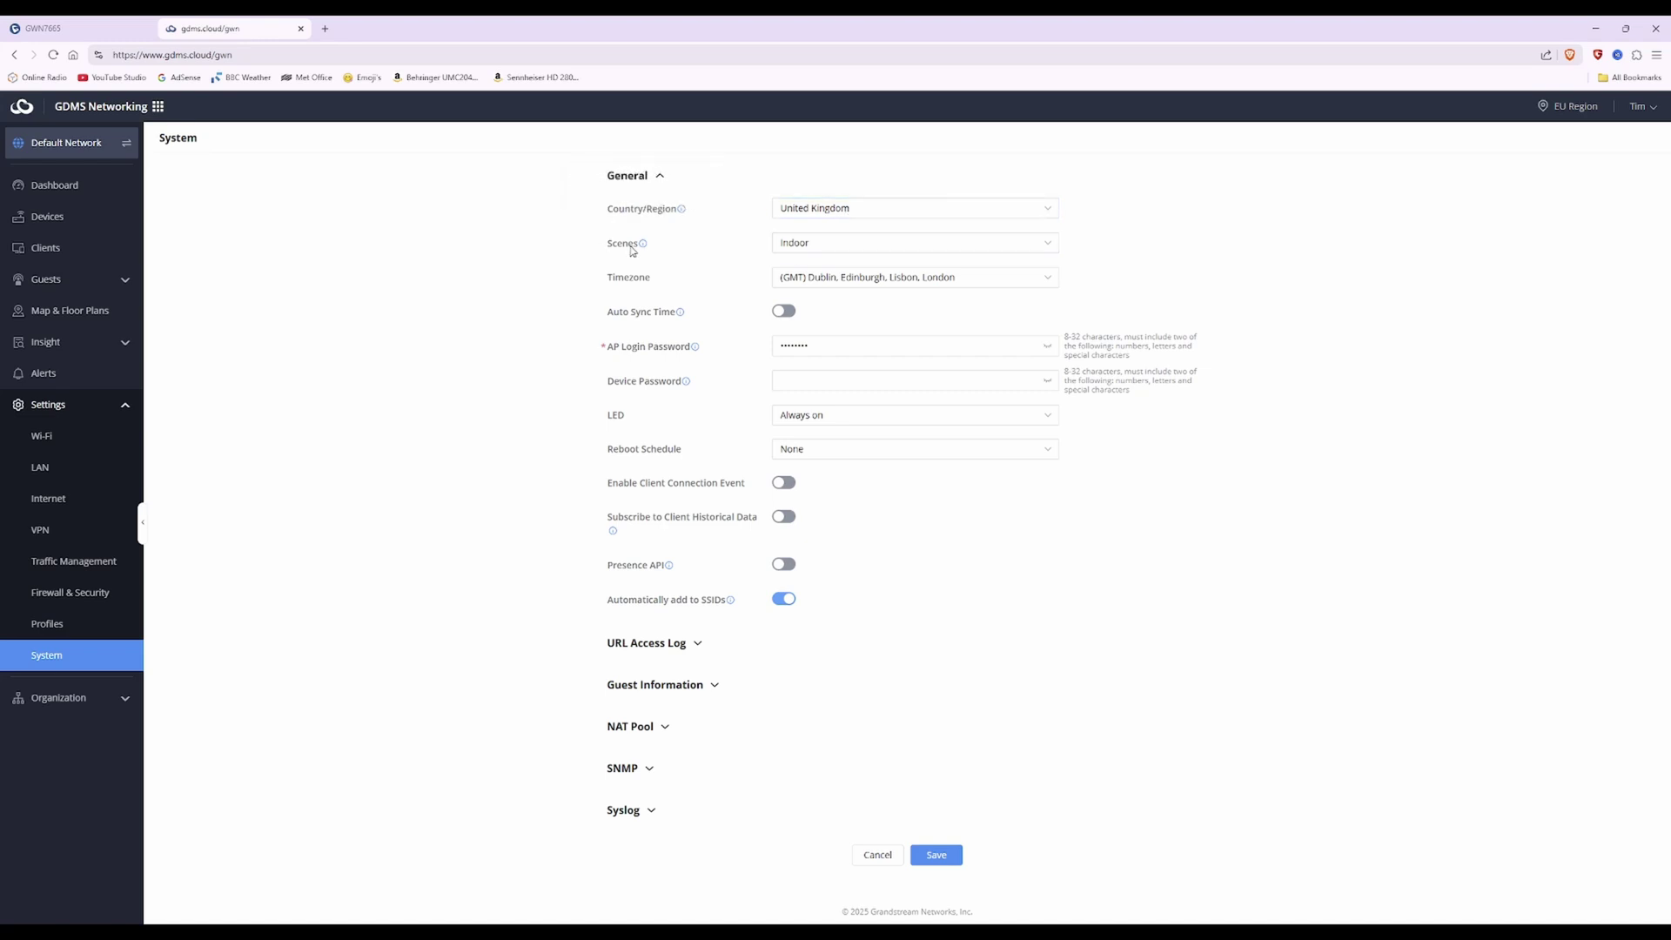
pyautogui.click(845, 251)
pyautogui.click(845, 251)
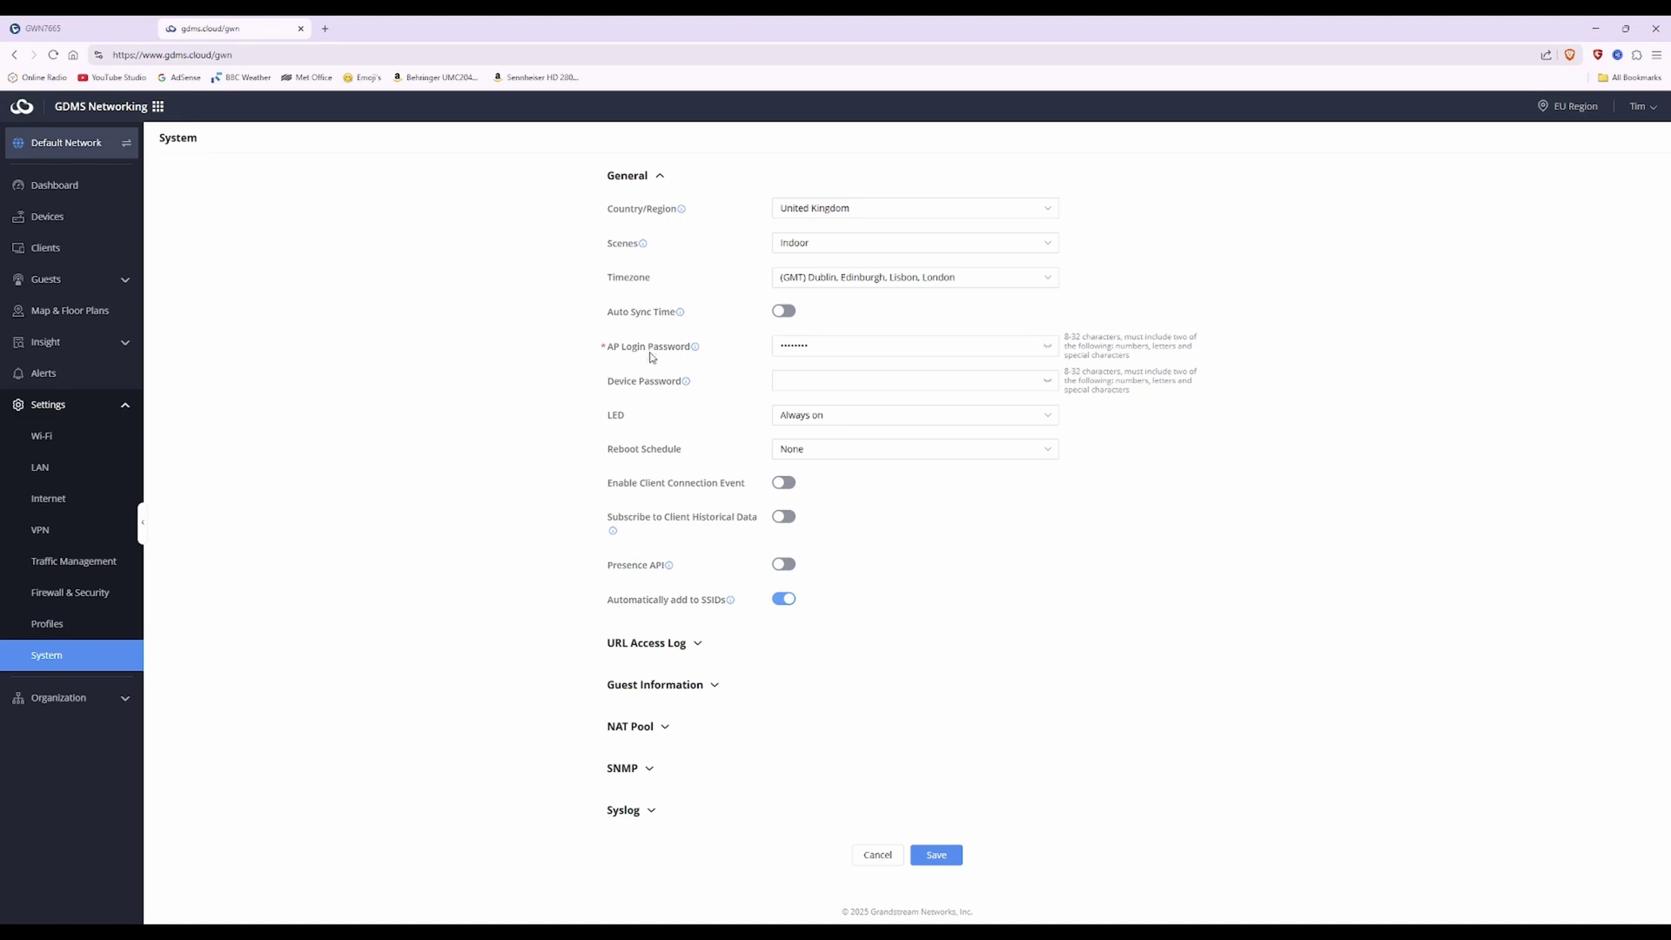
pyautogui.click(883, 424)
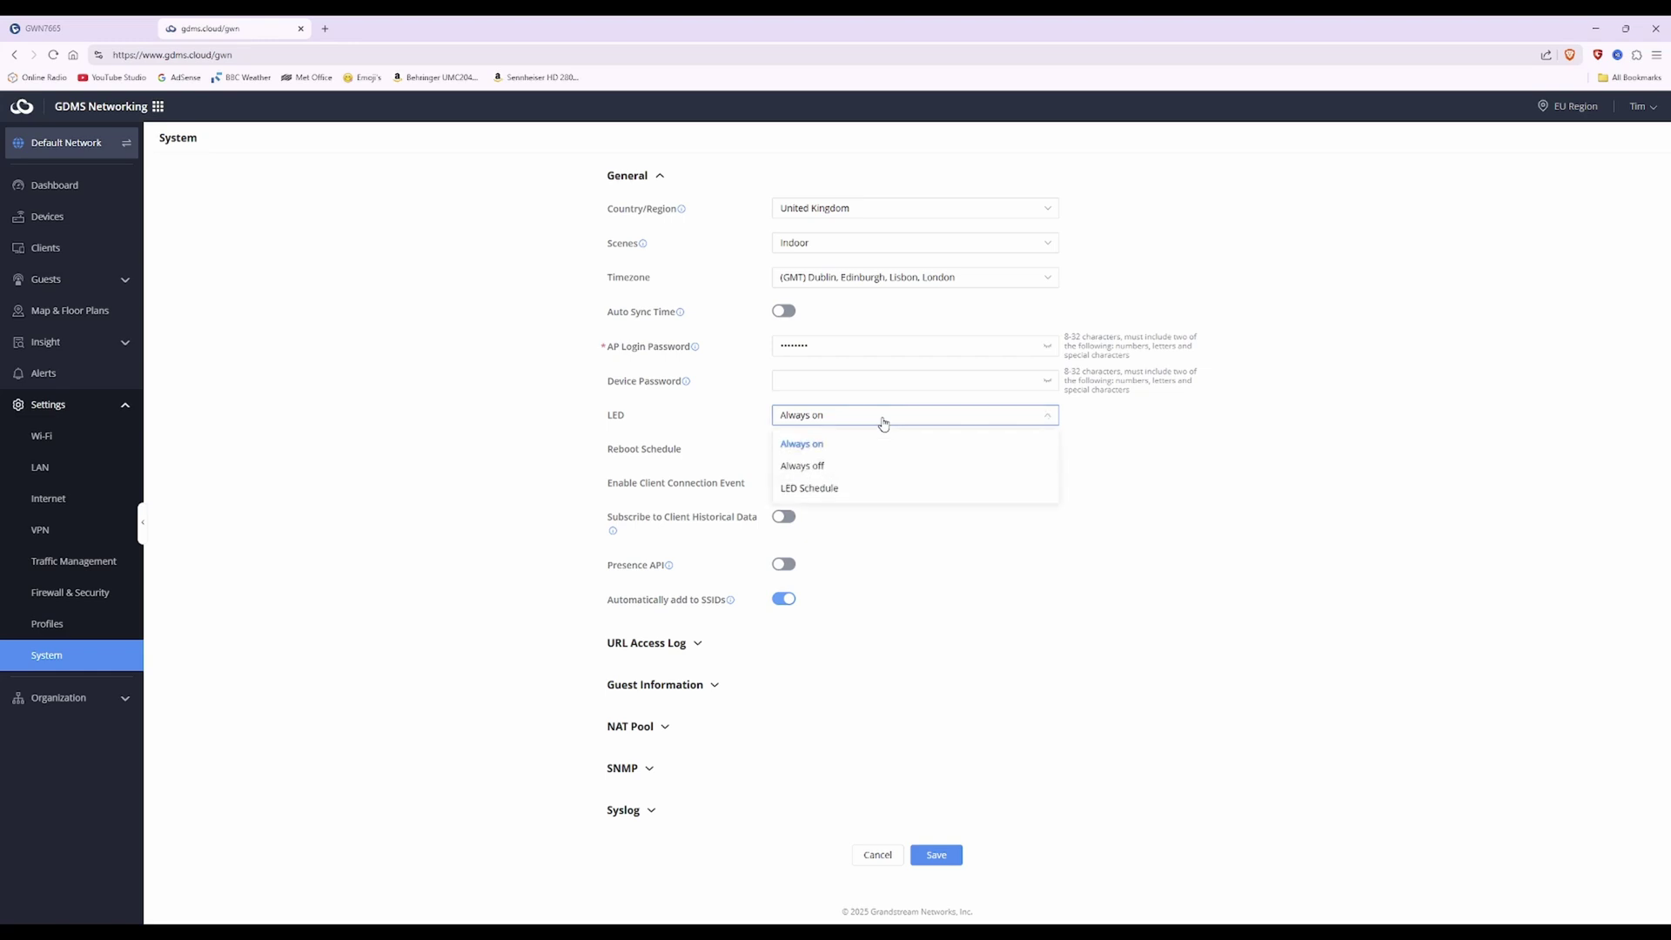
pyautogui.click(813, 467)
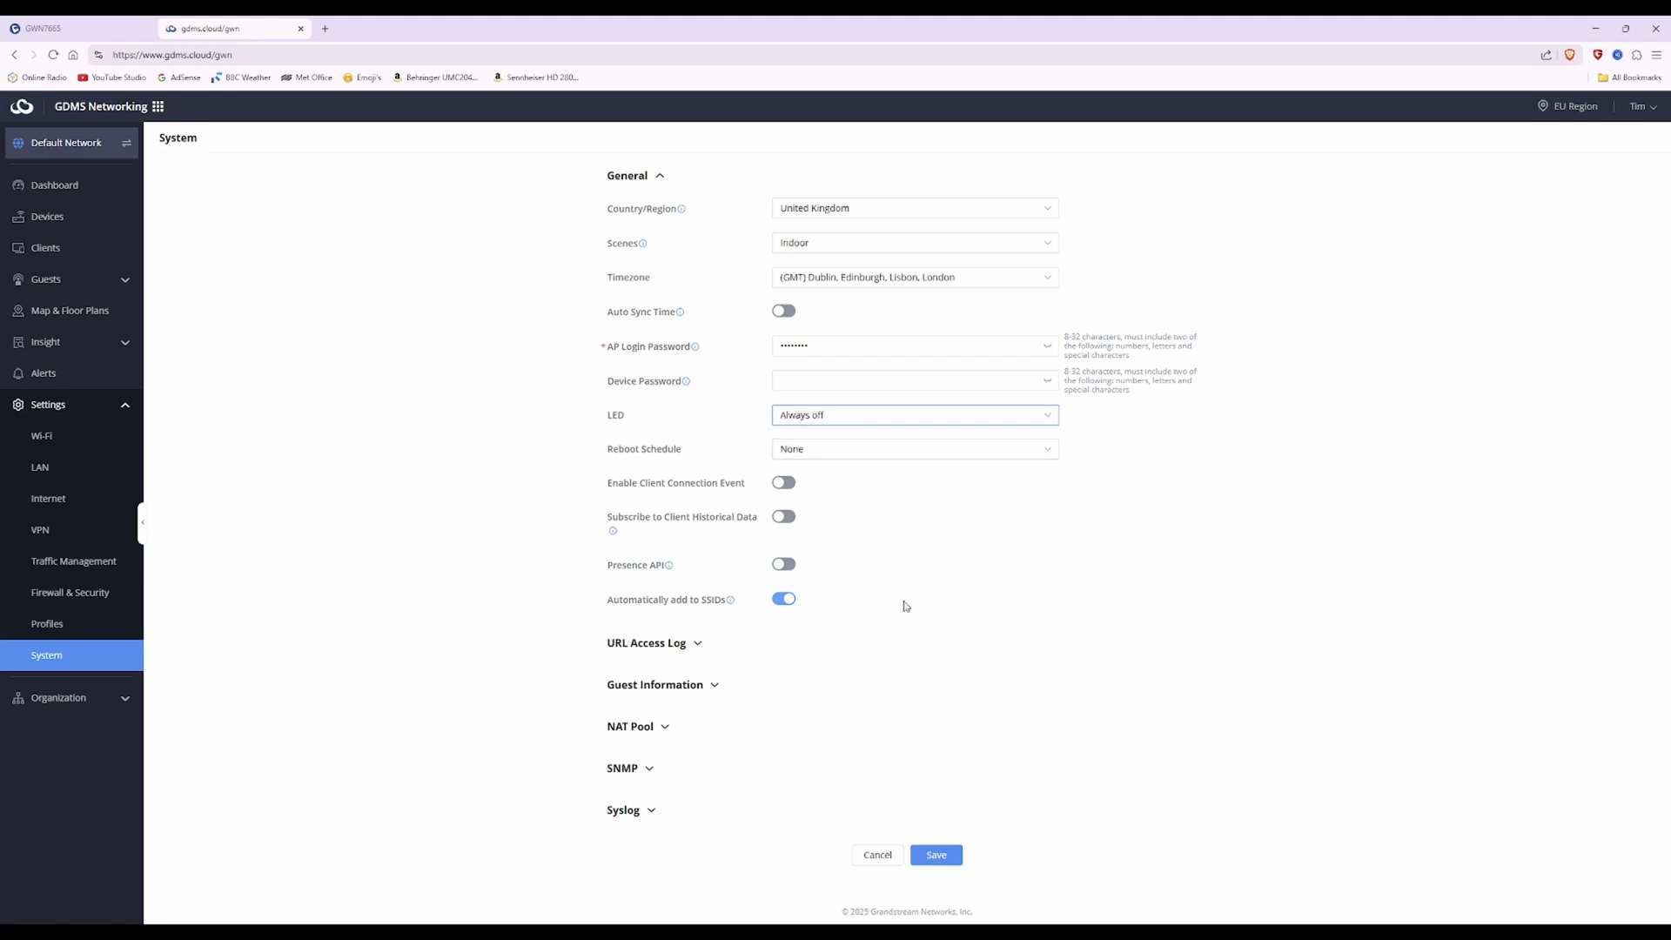
pyautogui.click(947, 855)
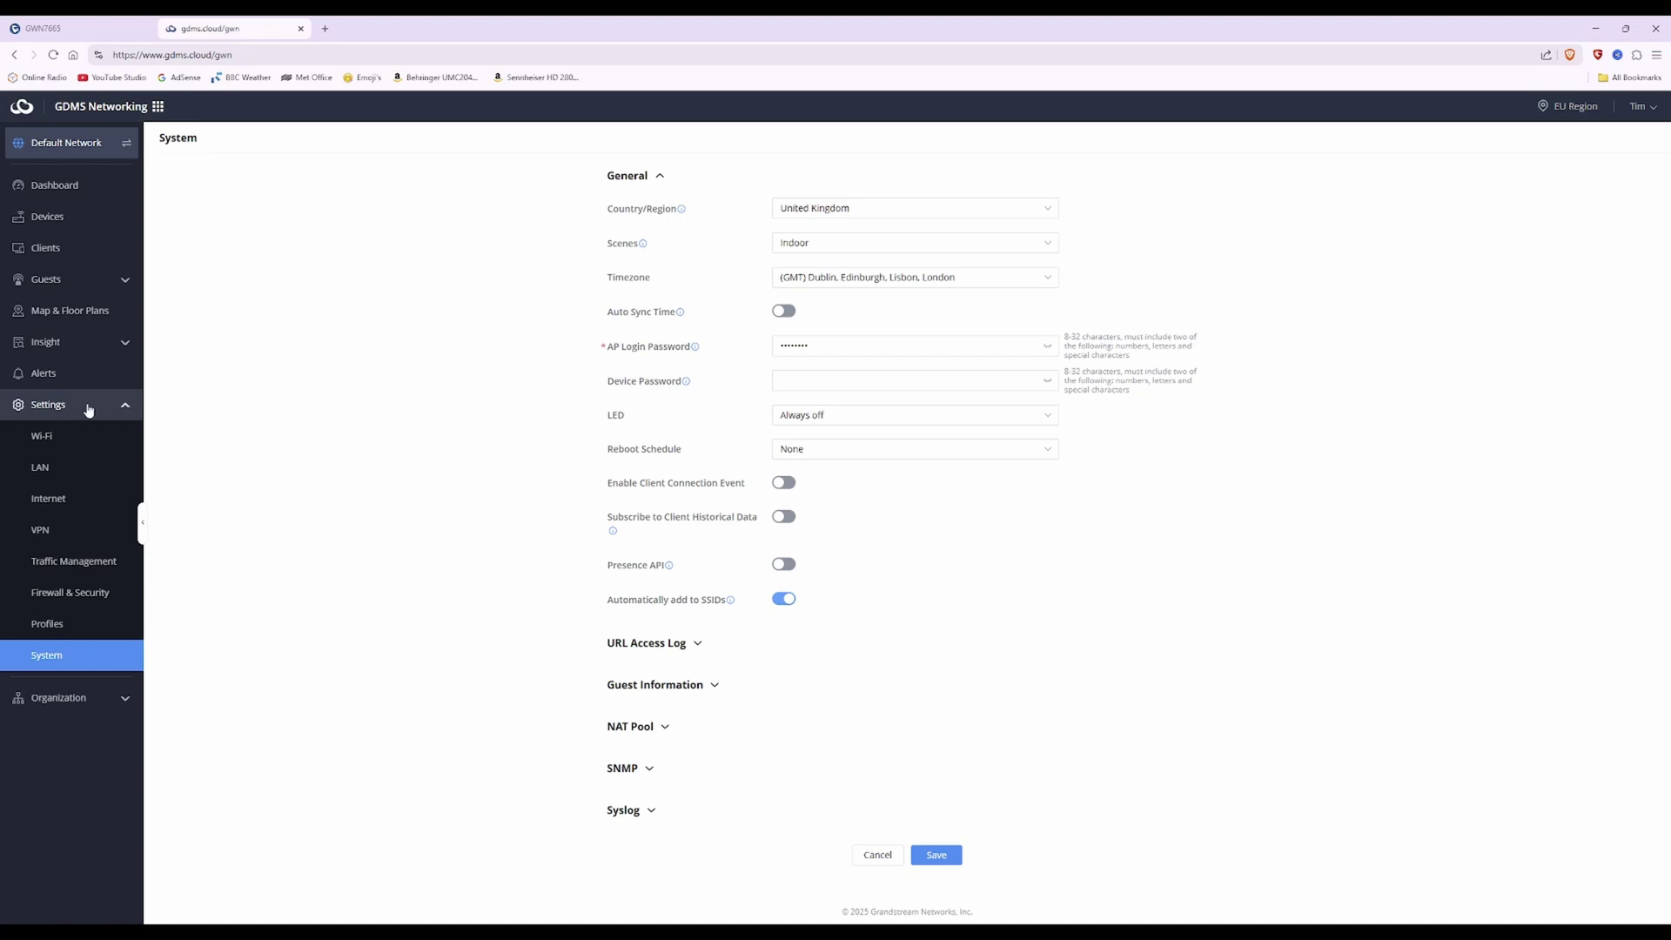
# Add a wireless LAN named GWN7665 with Wi-Fi enabled and Bridge as its client IP assignment
pyautogui.click(50, 438)
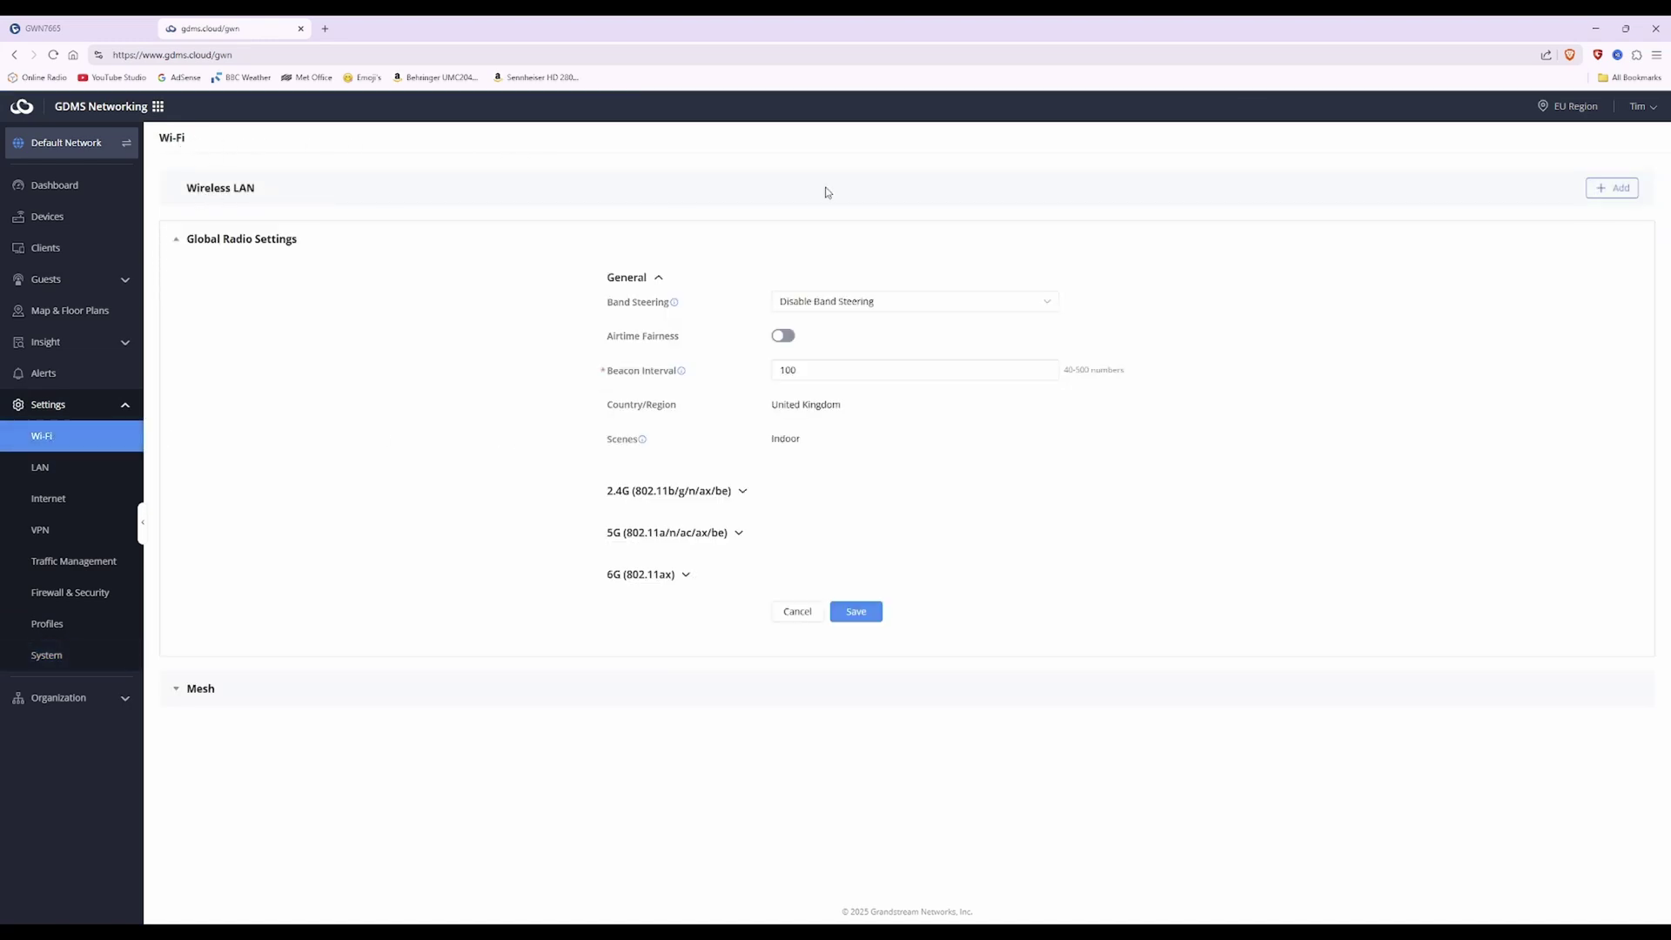
pyautogui.click(1615, 191)
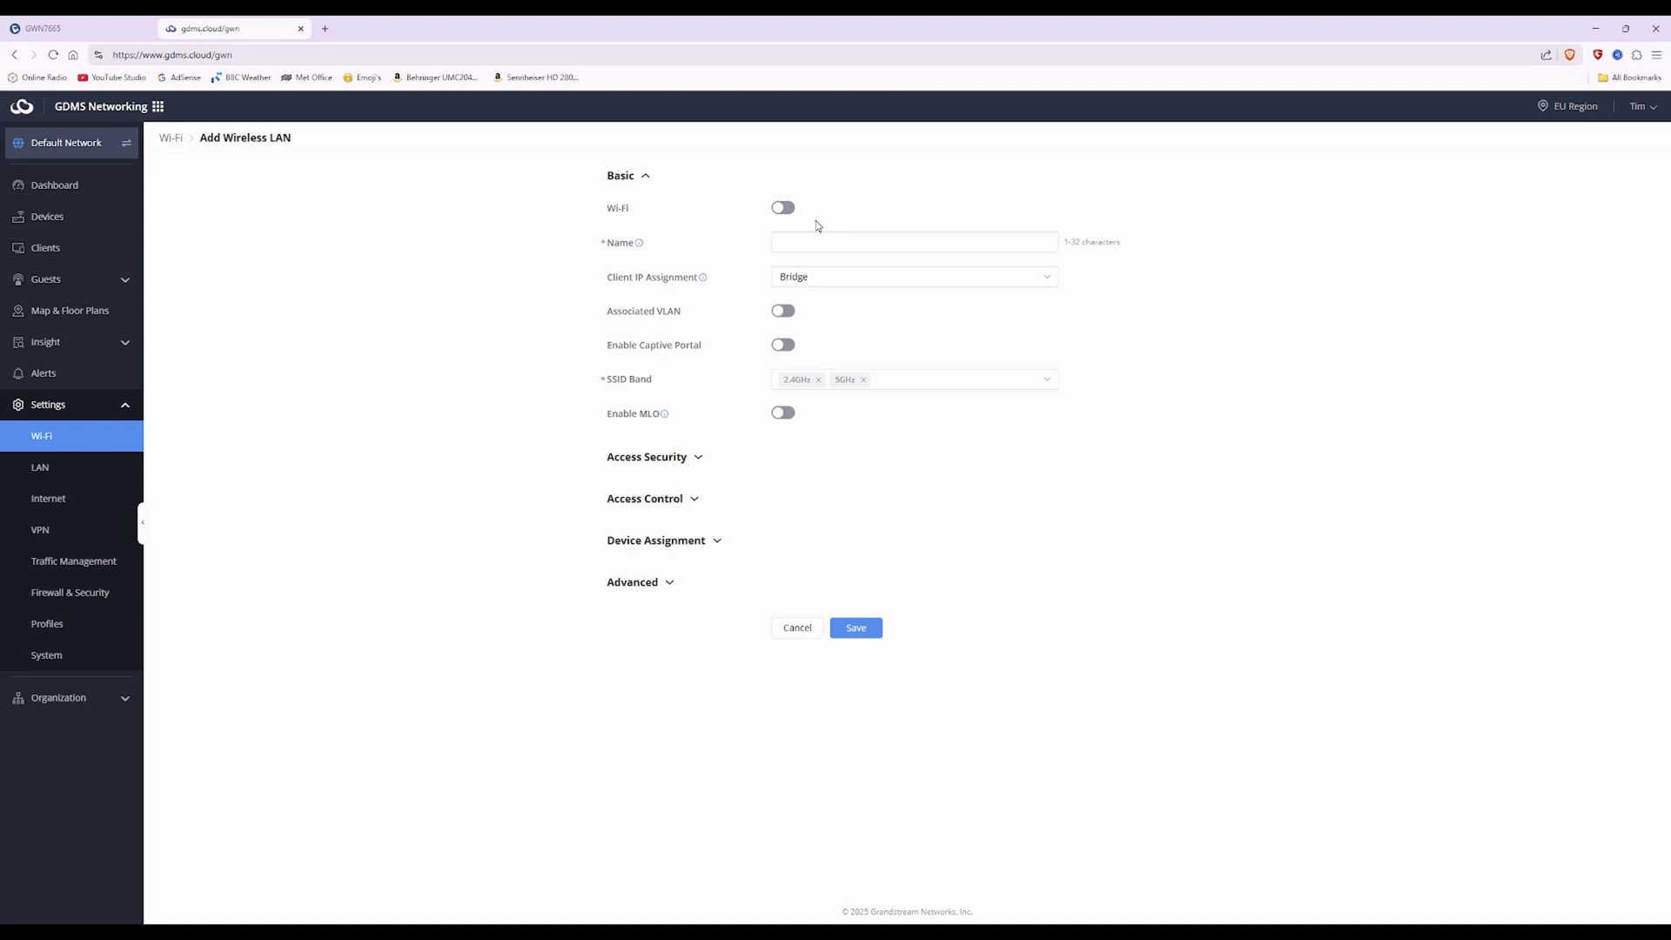
pyautogui.click(865, 241)
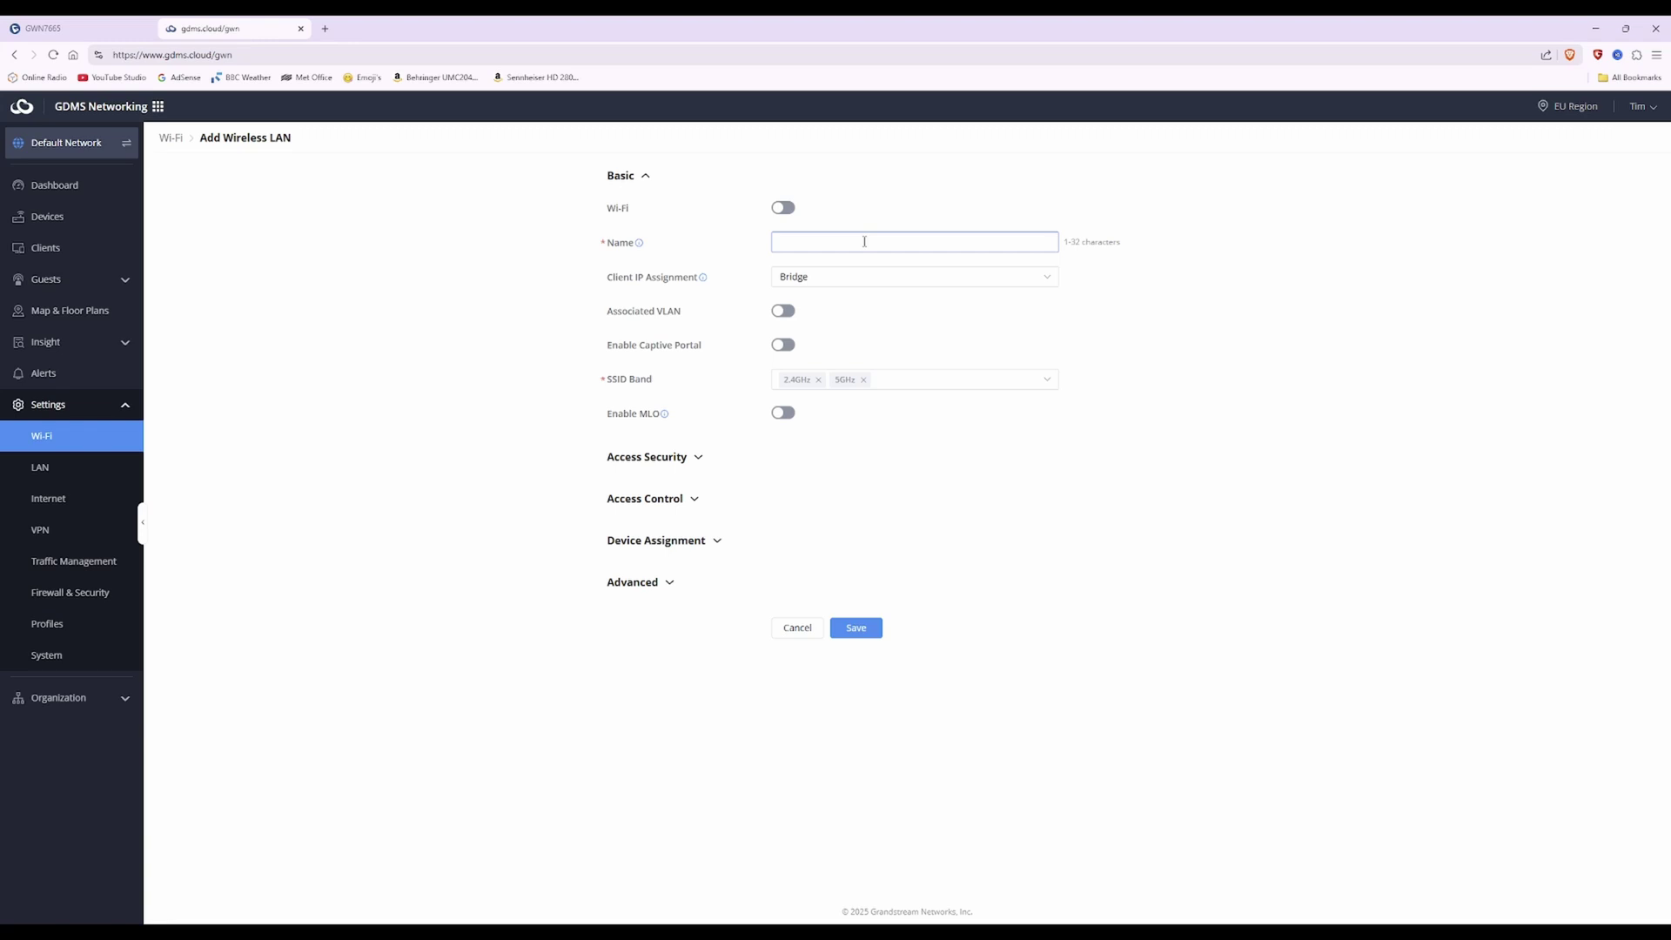
pyautogui.click(608, 226)
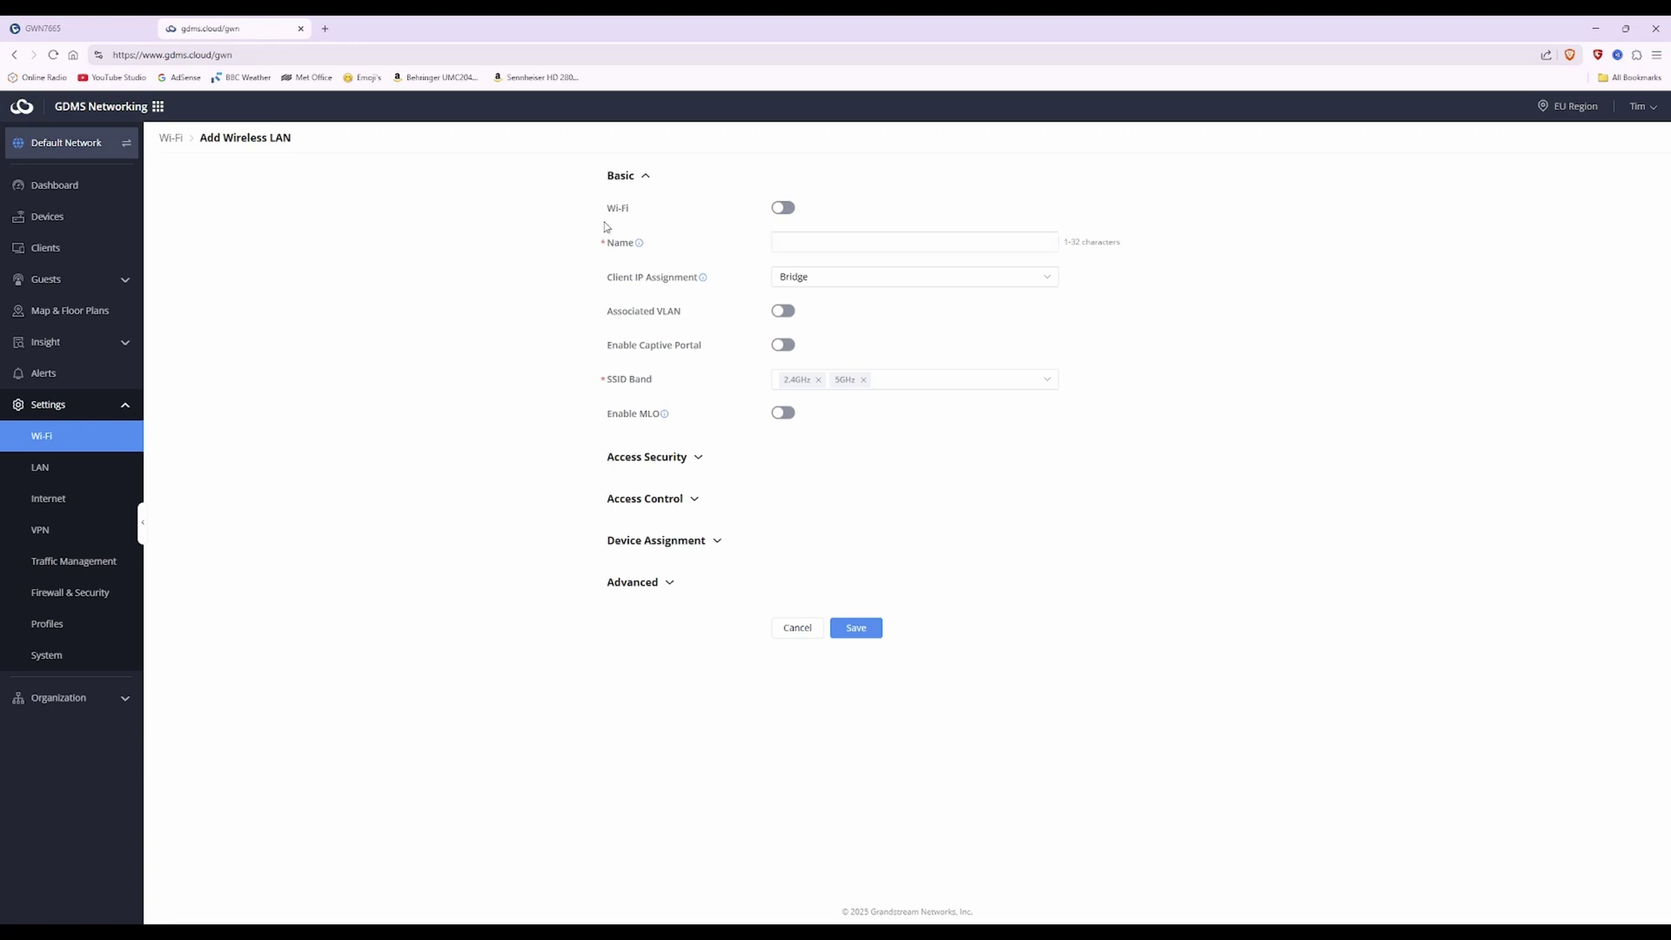
pyautogui.click(781, 210)
pyautogui.click(992, 241)
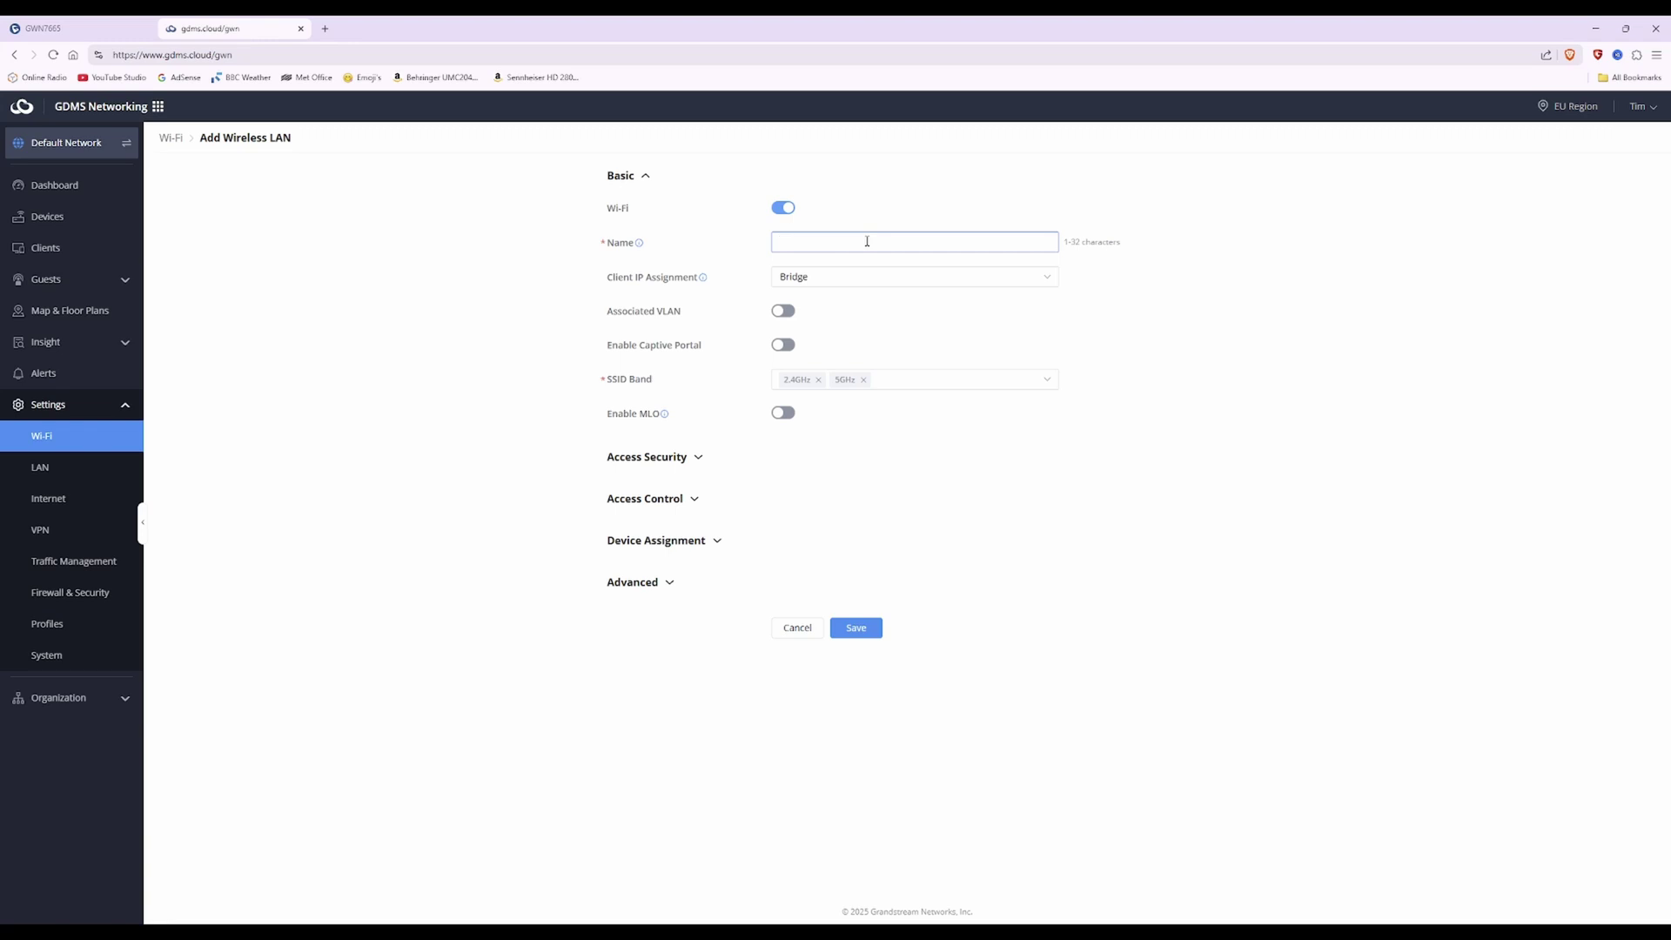
pyautogui.write('GWN7665')
pyautogui.click(884, 281)
pyautogui.click(835, 279)
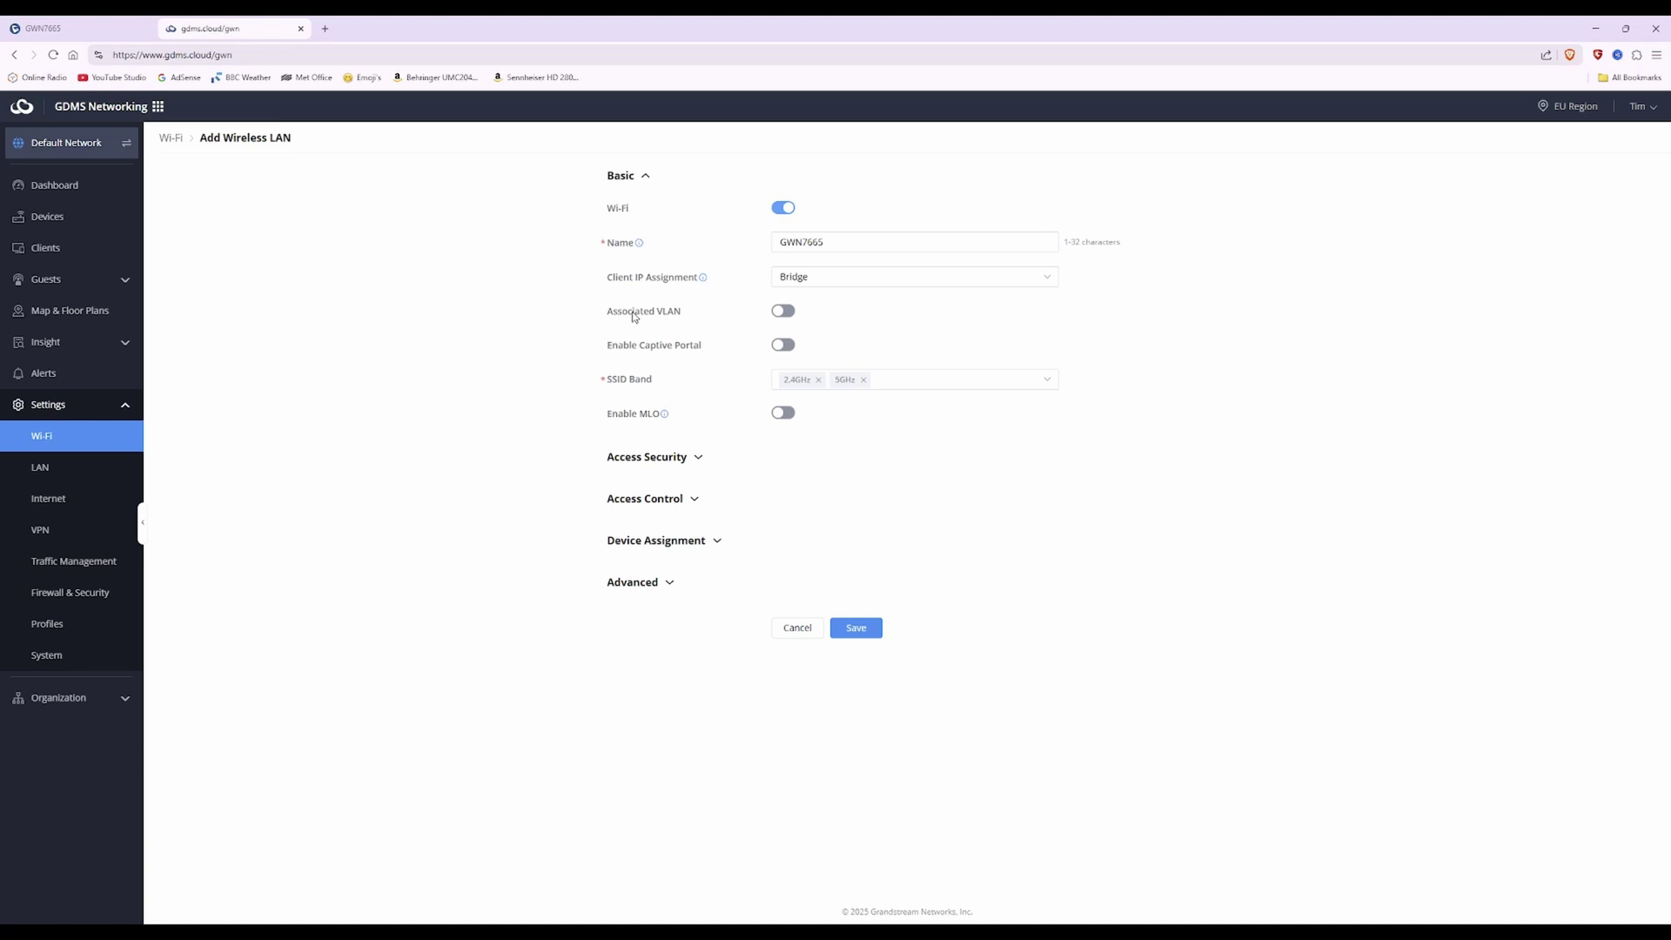
# Enable the associated VLAN with ID 5 and limit the SSID band to 5GHz only
pyautogui.click(781, 313)
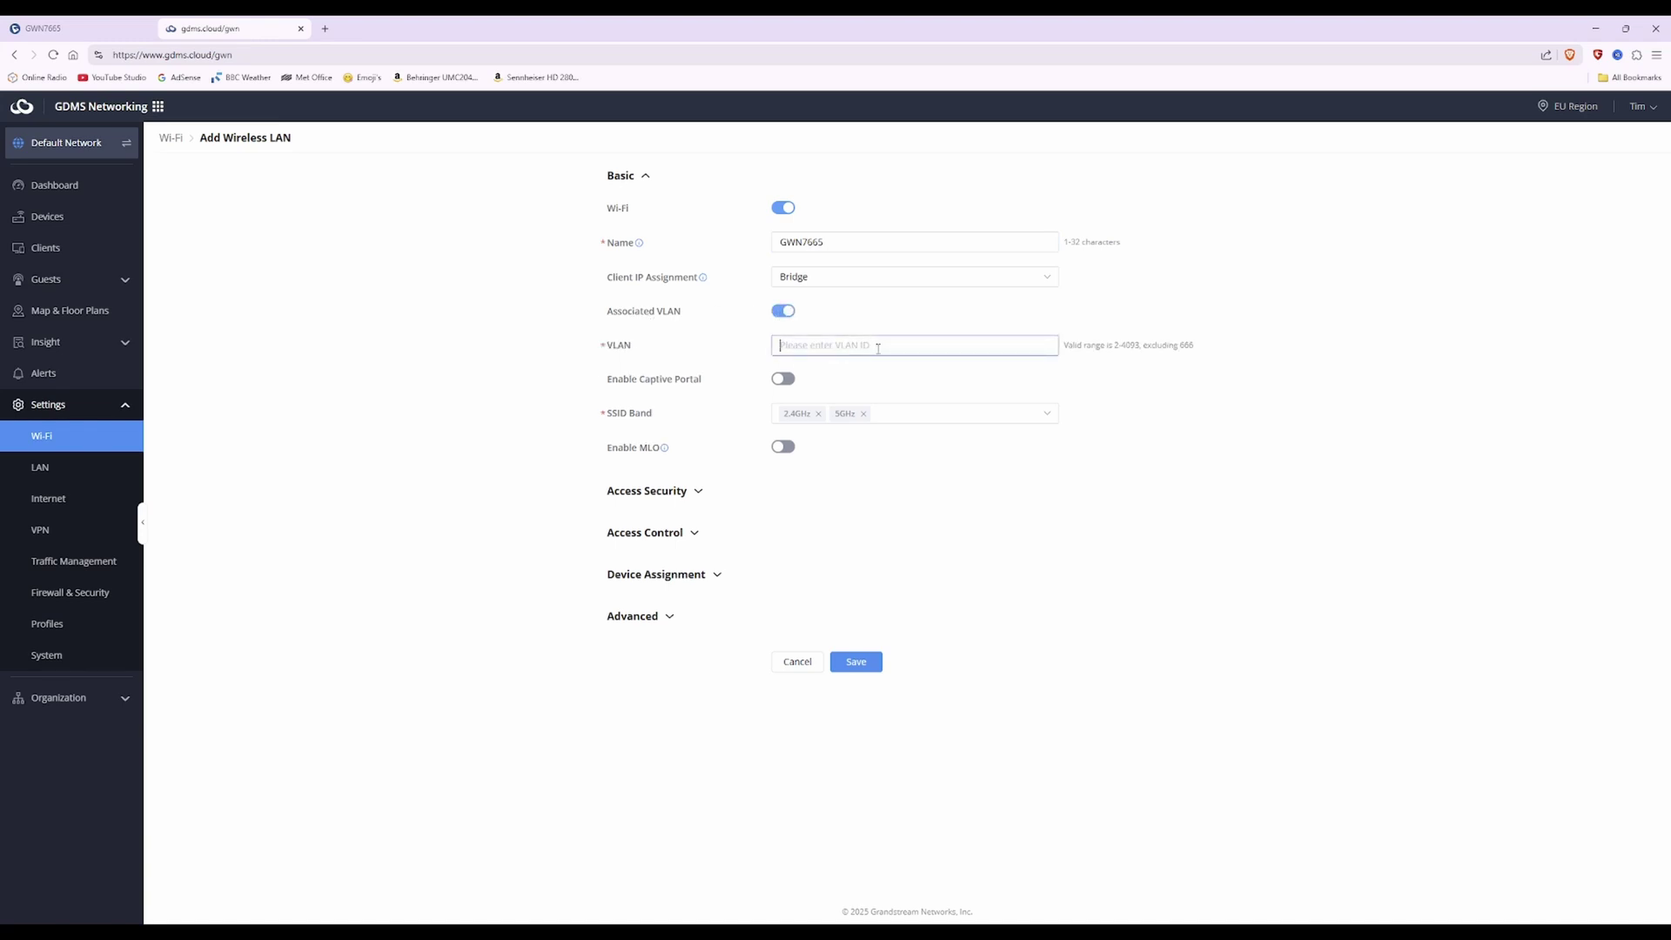
pyautogui.write('5')
pyautogui.click(959, 424)
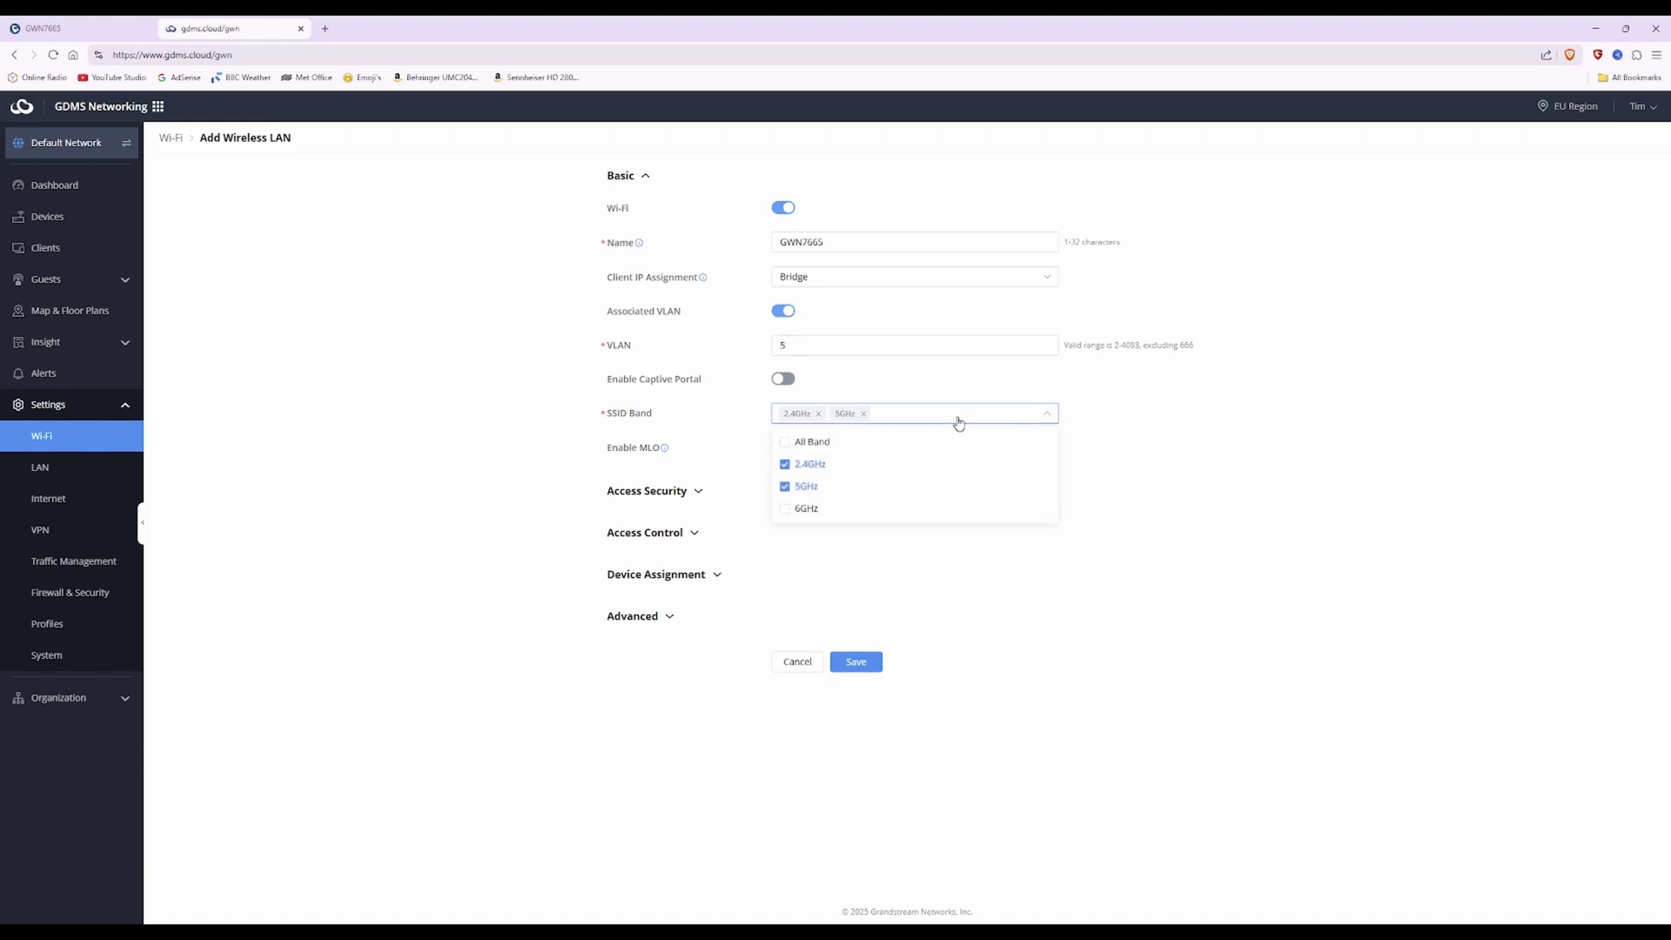
pyautogui.click(784, 464)
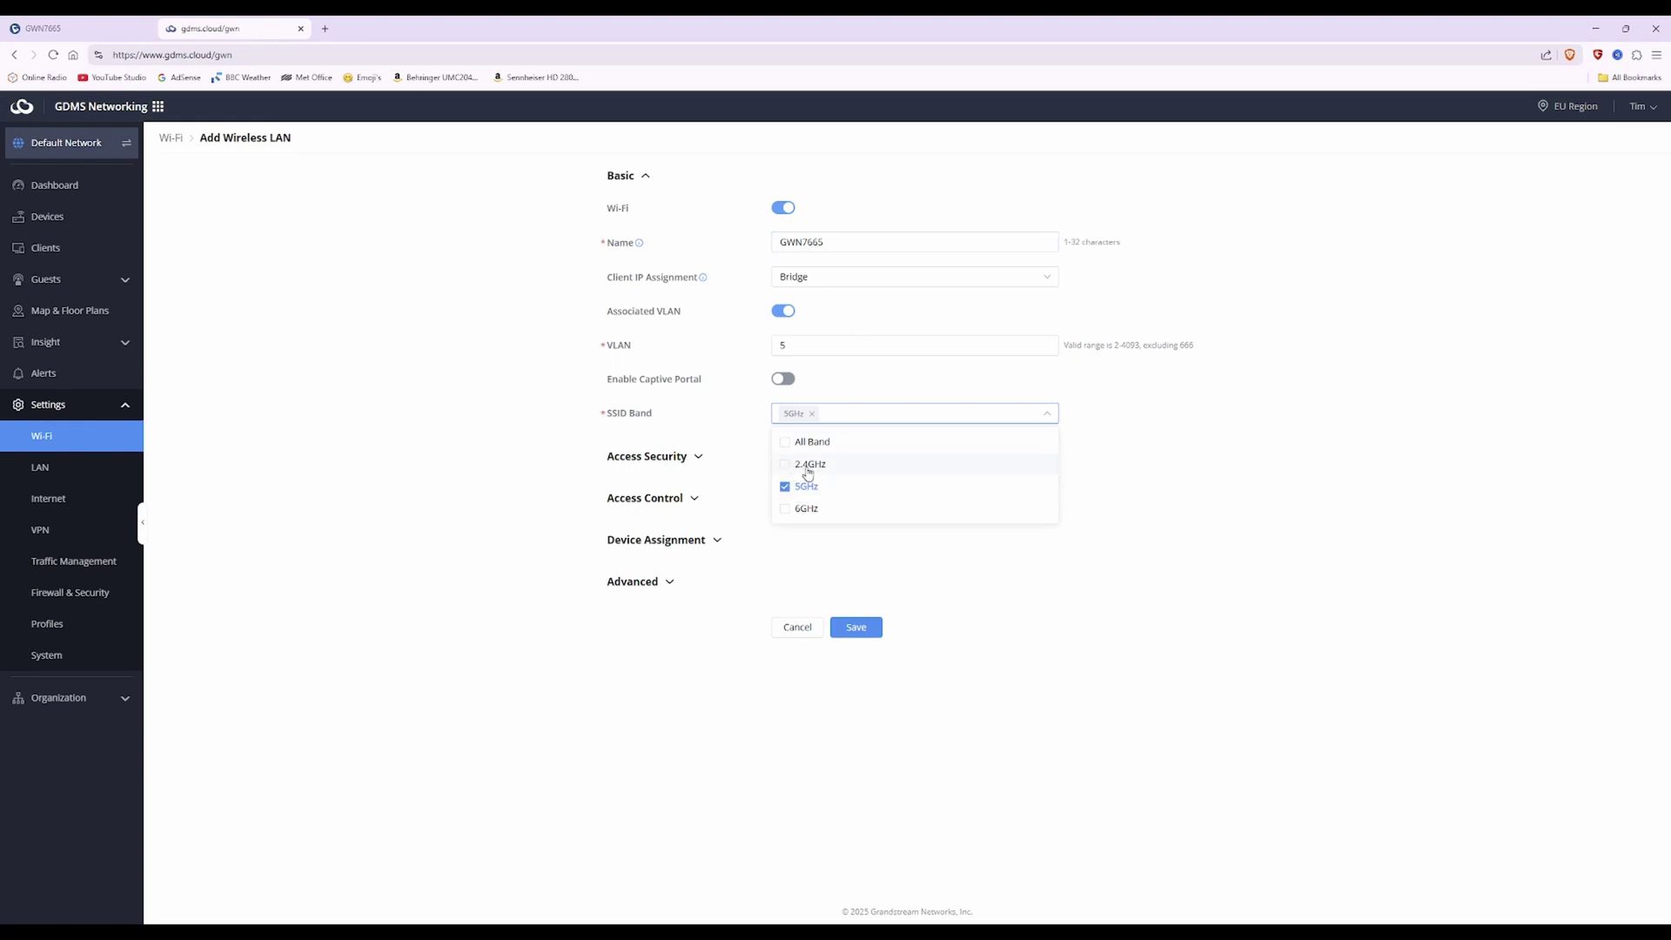
pyautogui.click(1126, 463)
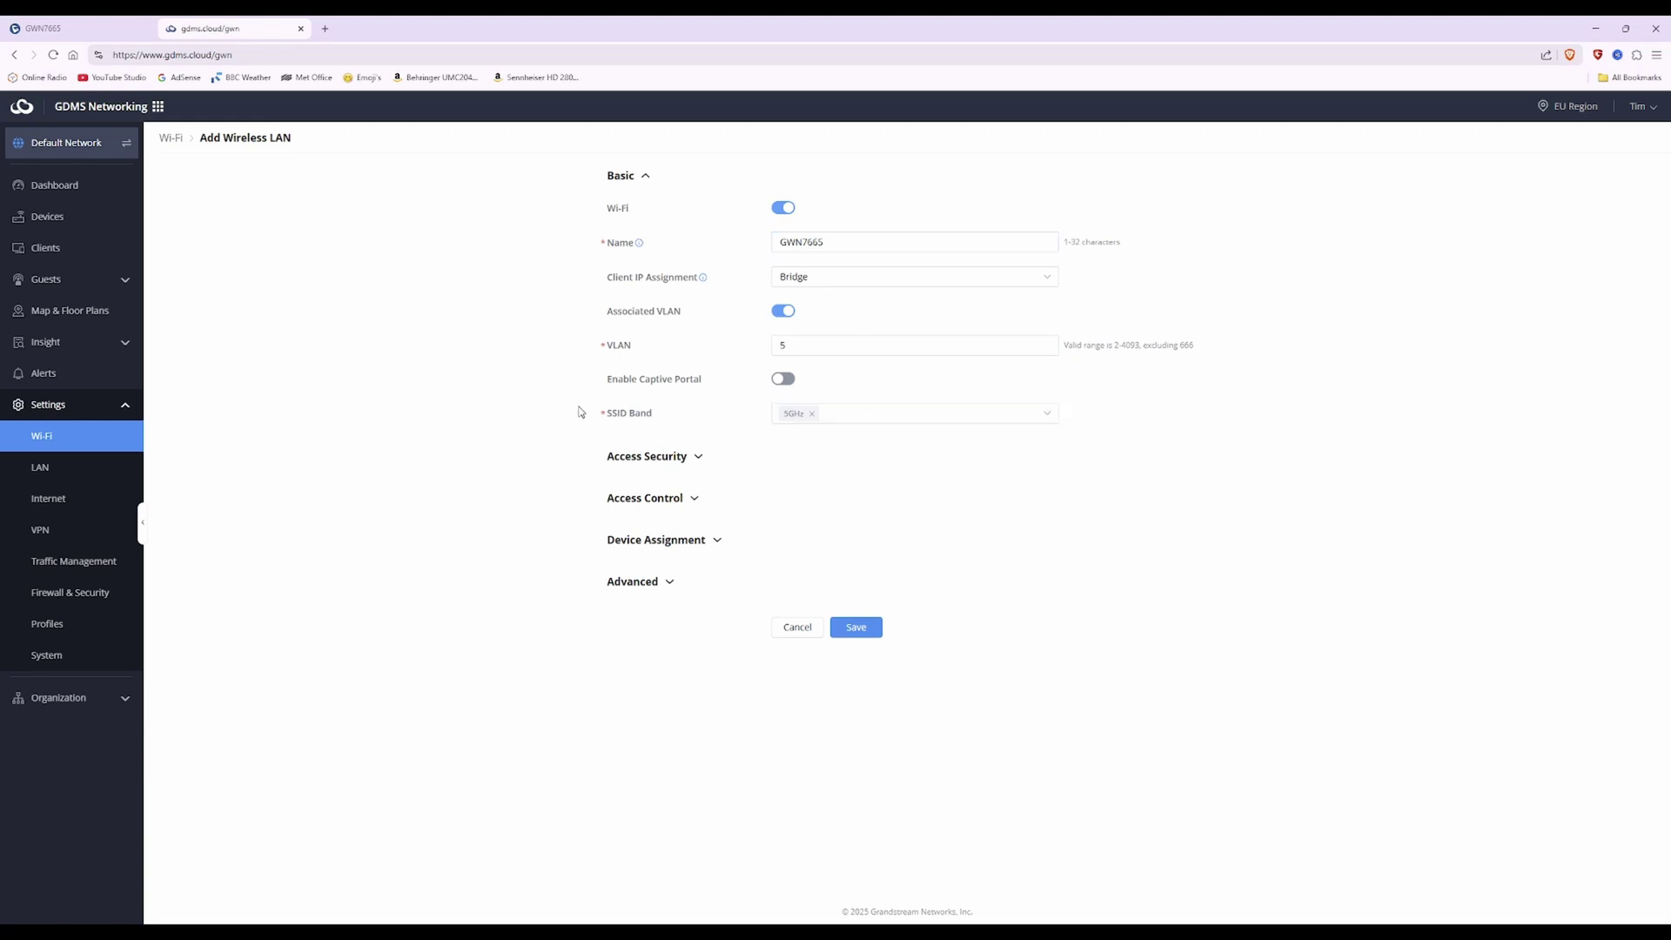
# Secure the wireless LAN with Personal security, enter the WPA passphrase, and set the WPA mode to WPA2/WPA3
pyautogui.click(665, 461)
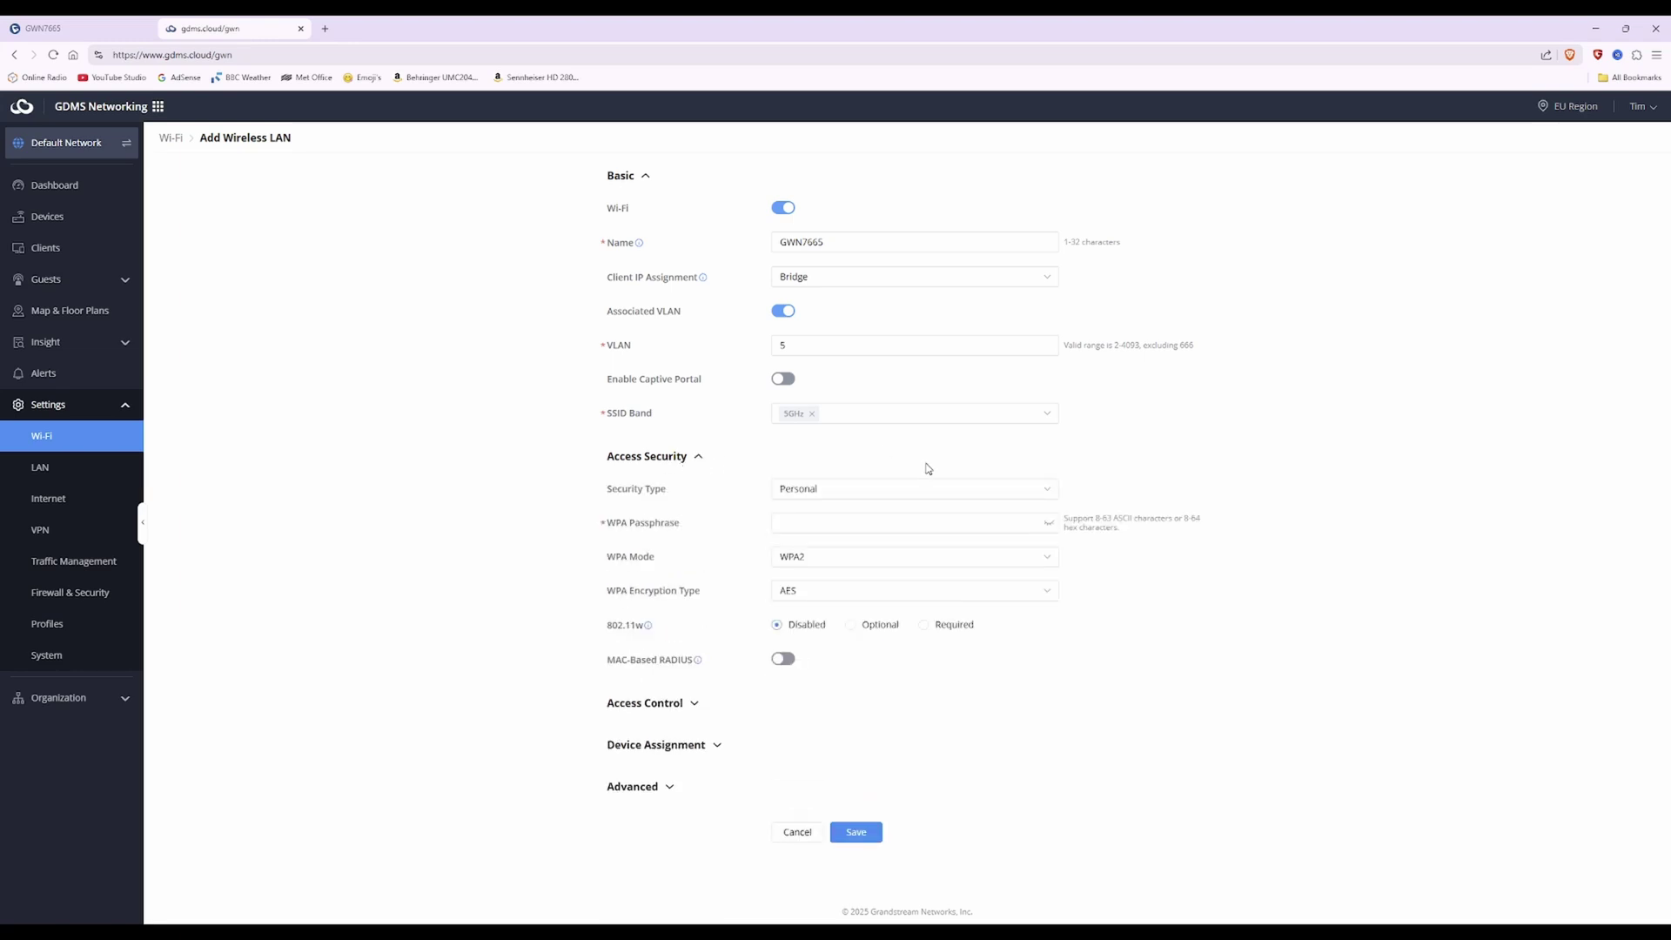
pyautogui.click(873, 497)
pyautogui.click(874, 497)
pyautogui.click(892, 523)
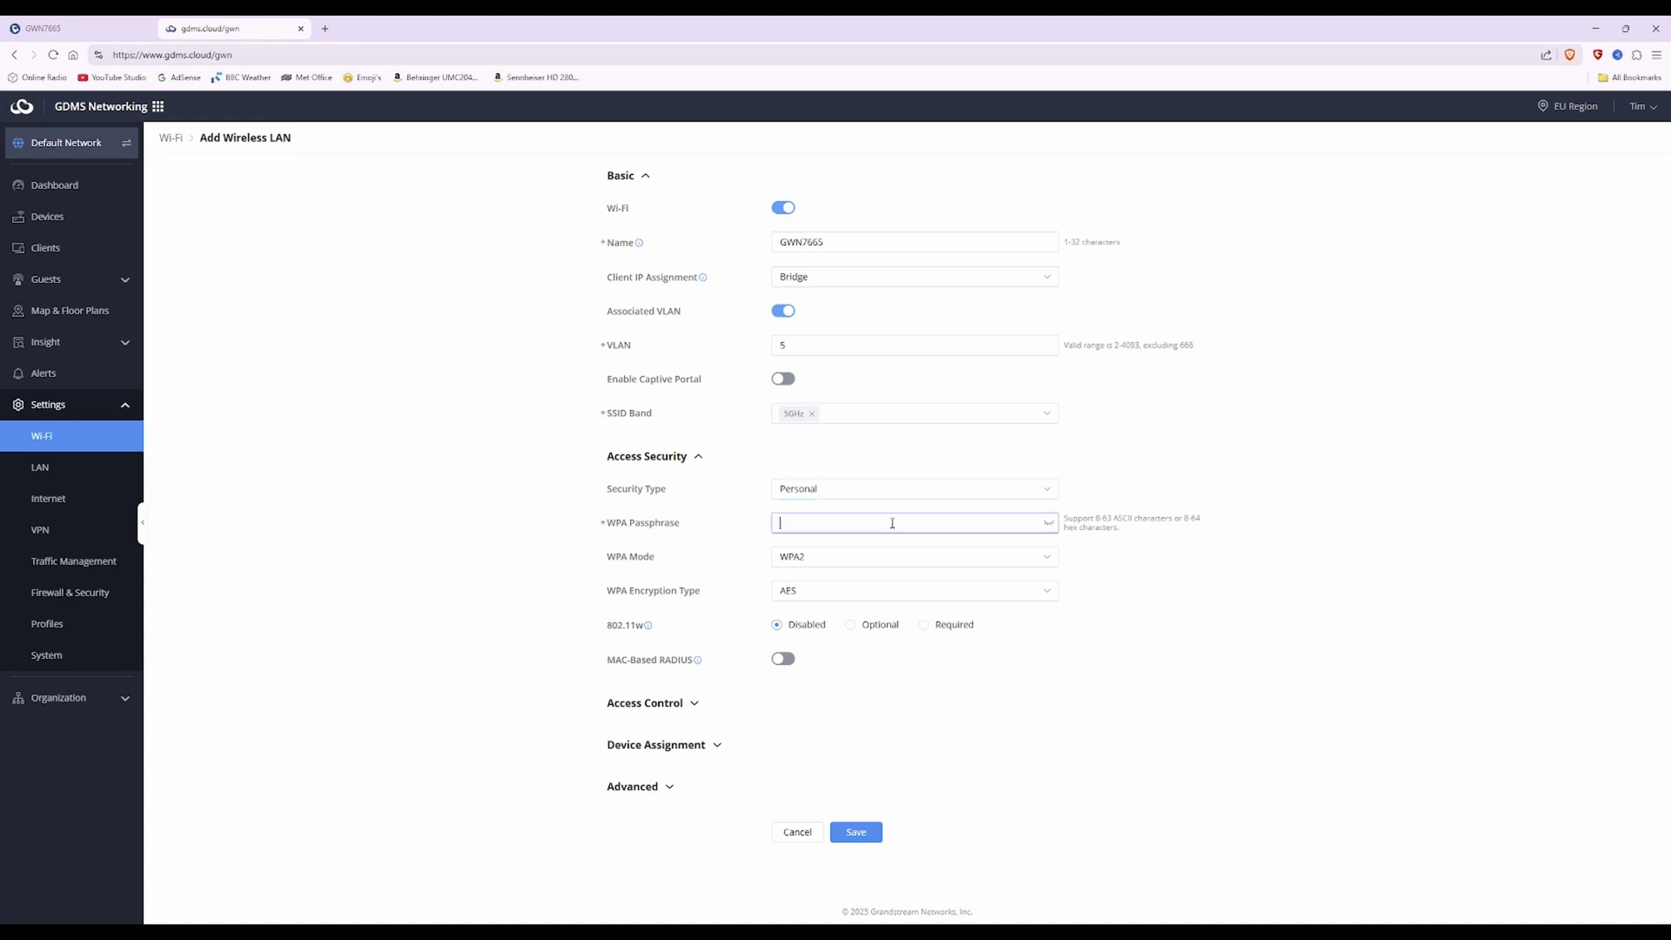
pyautogui.hotkey('ctrl', 'v')
pyautogui.click(864, 561)
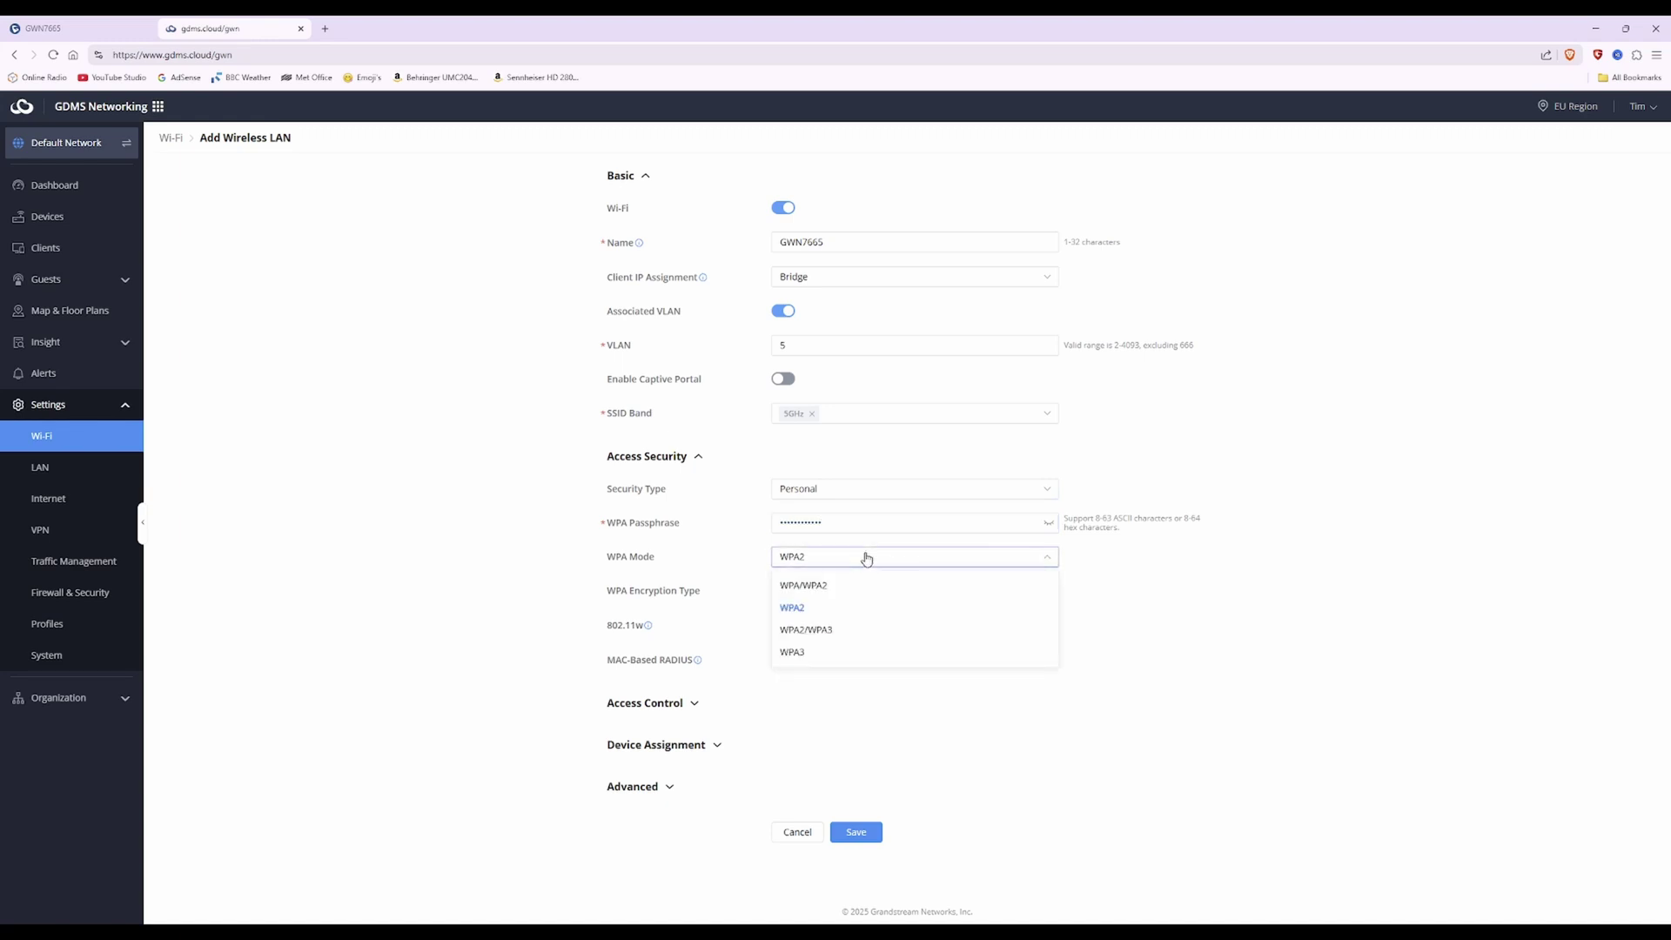
pyautogui.click(820, 638)
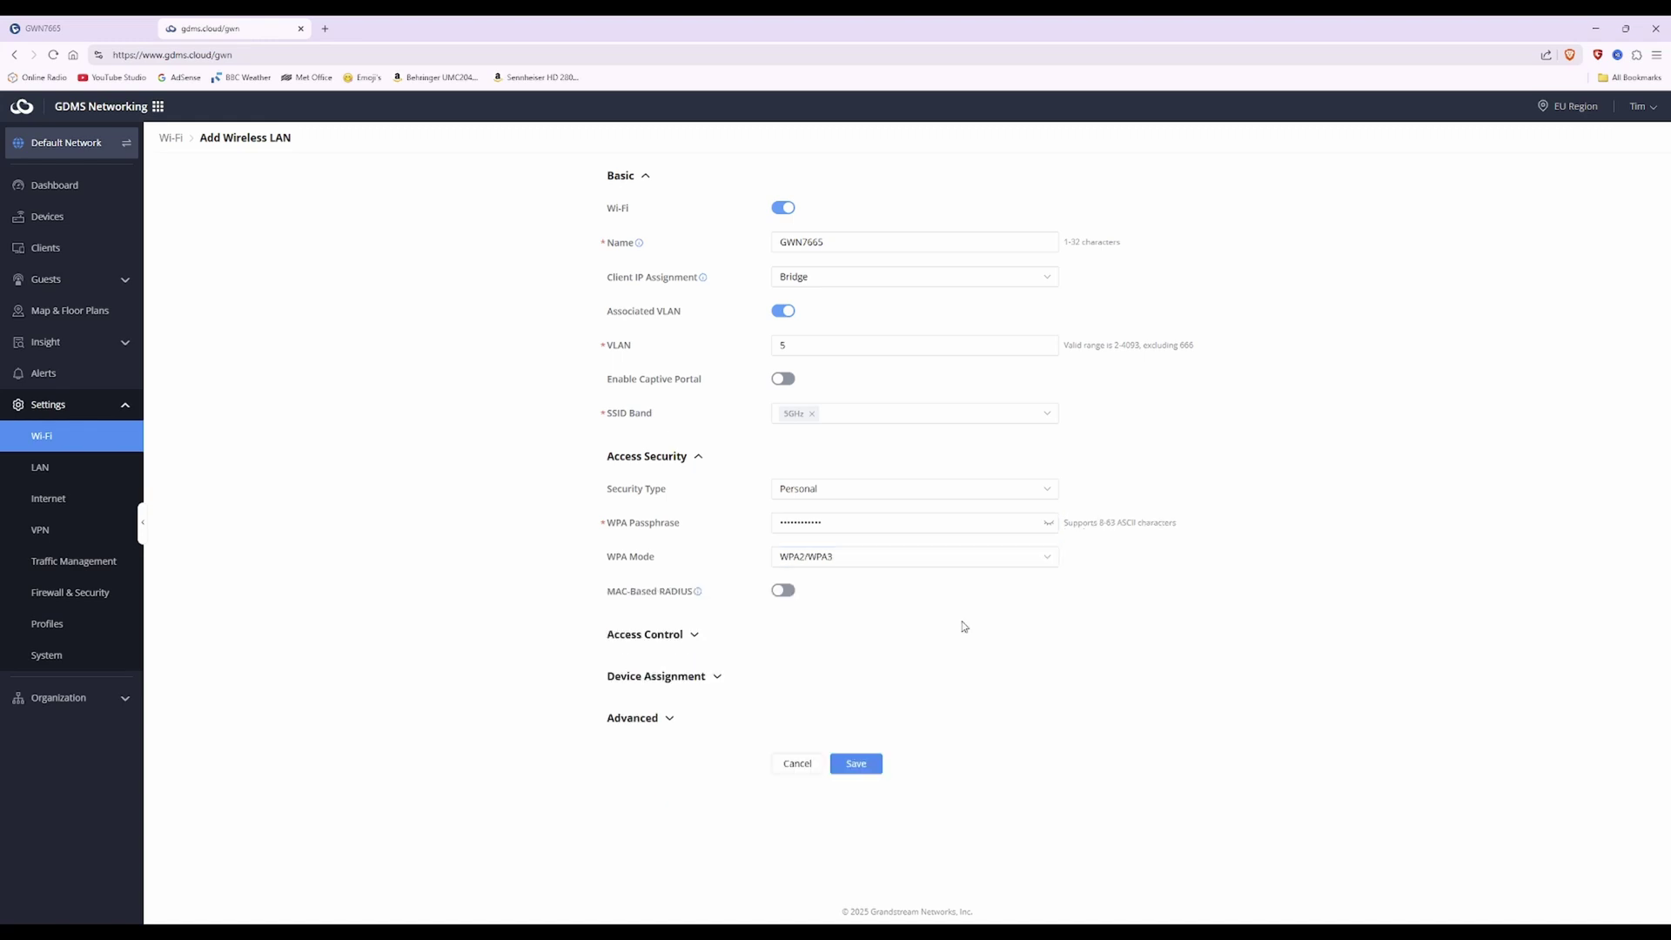
# Keep all devices assigned by device to the GWN7665 wireless LAN and save it
pyautogui.click(655, 678)
pyautogui.scroll(-1, 1145, 673)
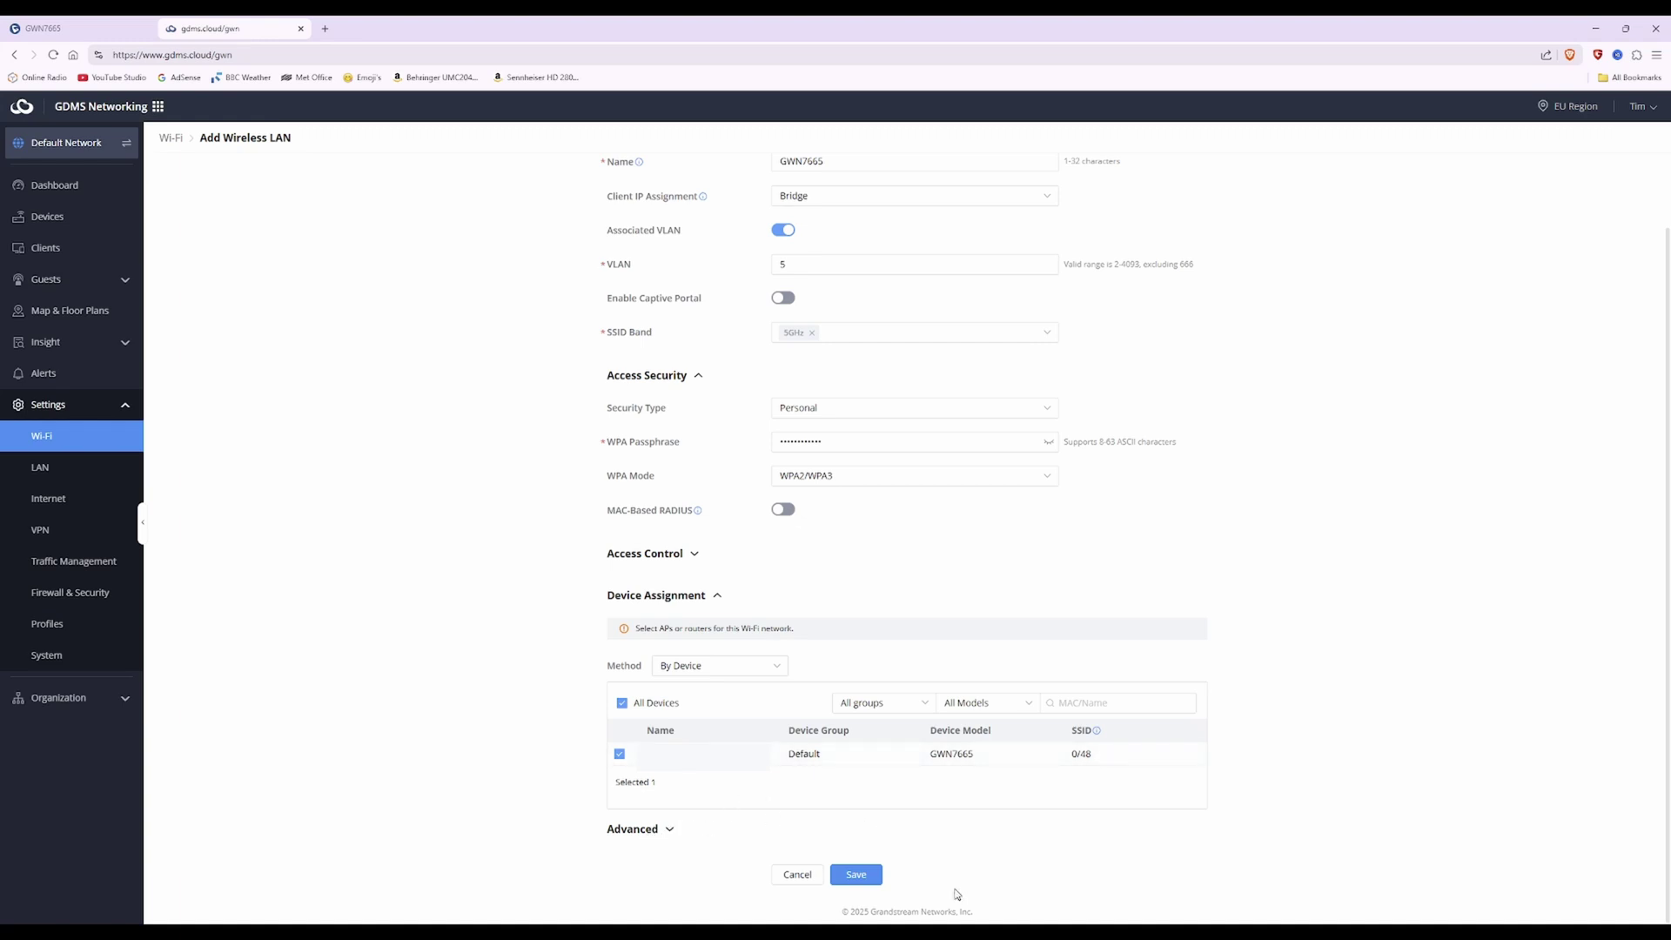
pyautogui.click(860, 877)
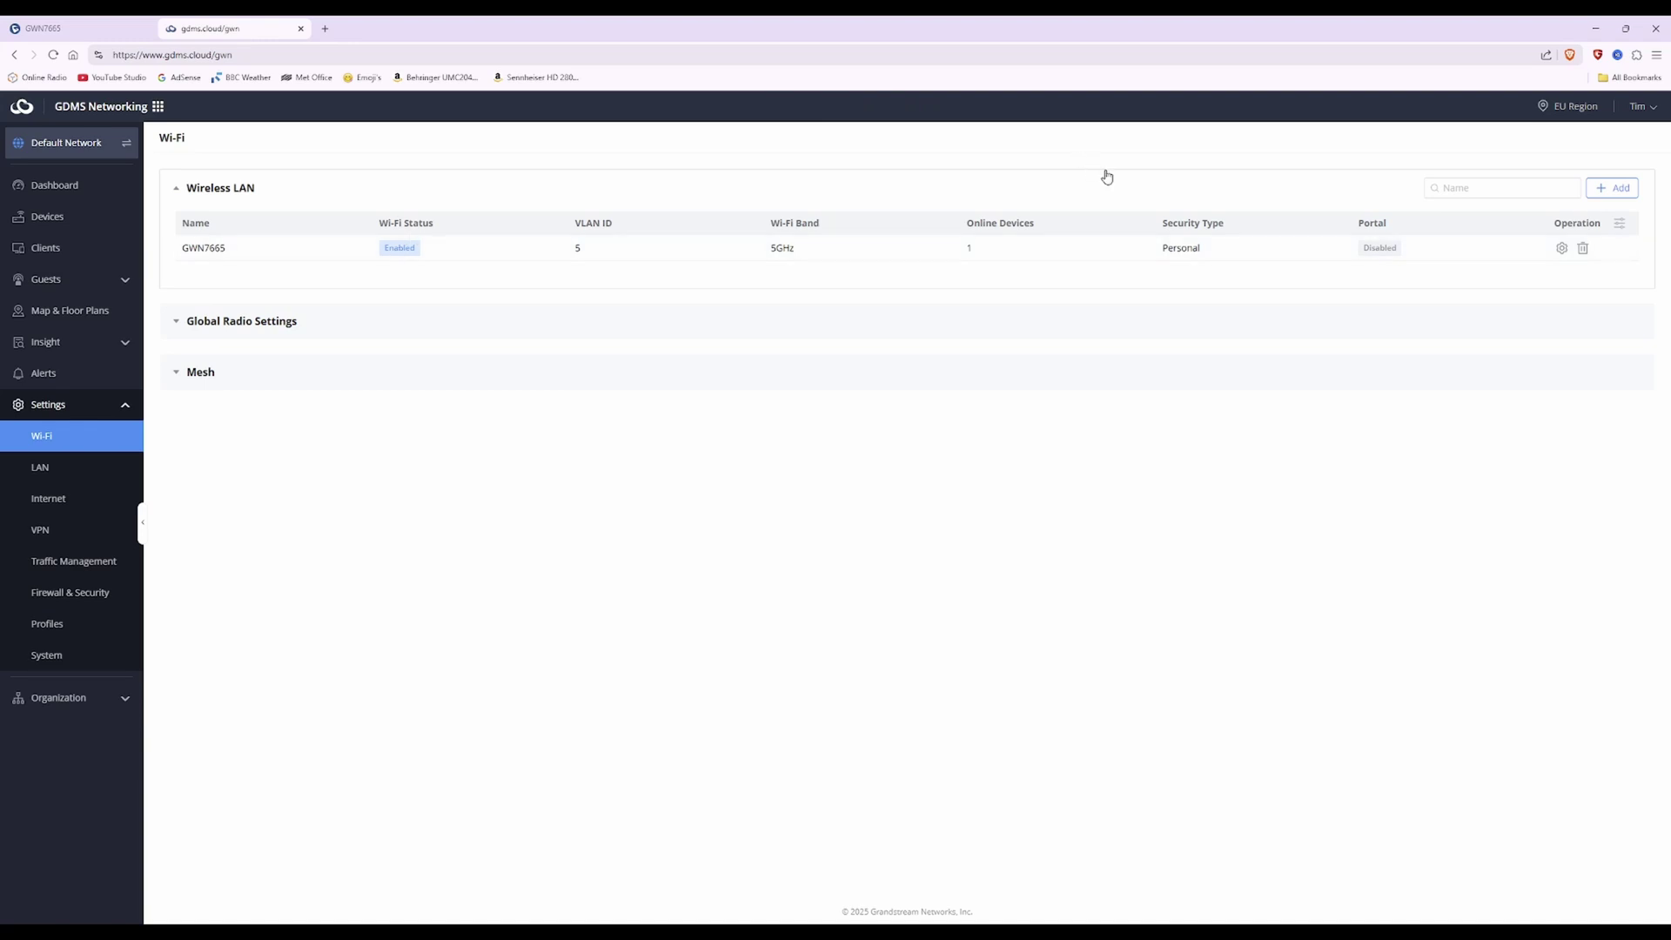
# Add a second wireless LAN named GWN7665-2 and limit its SSID band to 2.4GHz only
pyautogui.click(1612, 188)
pyautogui.click(868, 249)
pyautogui.write('GWN7665-2')
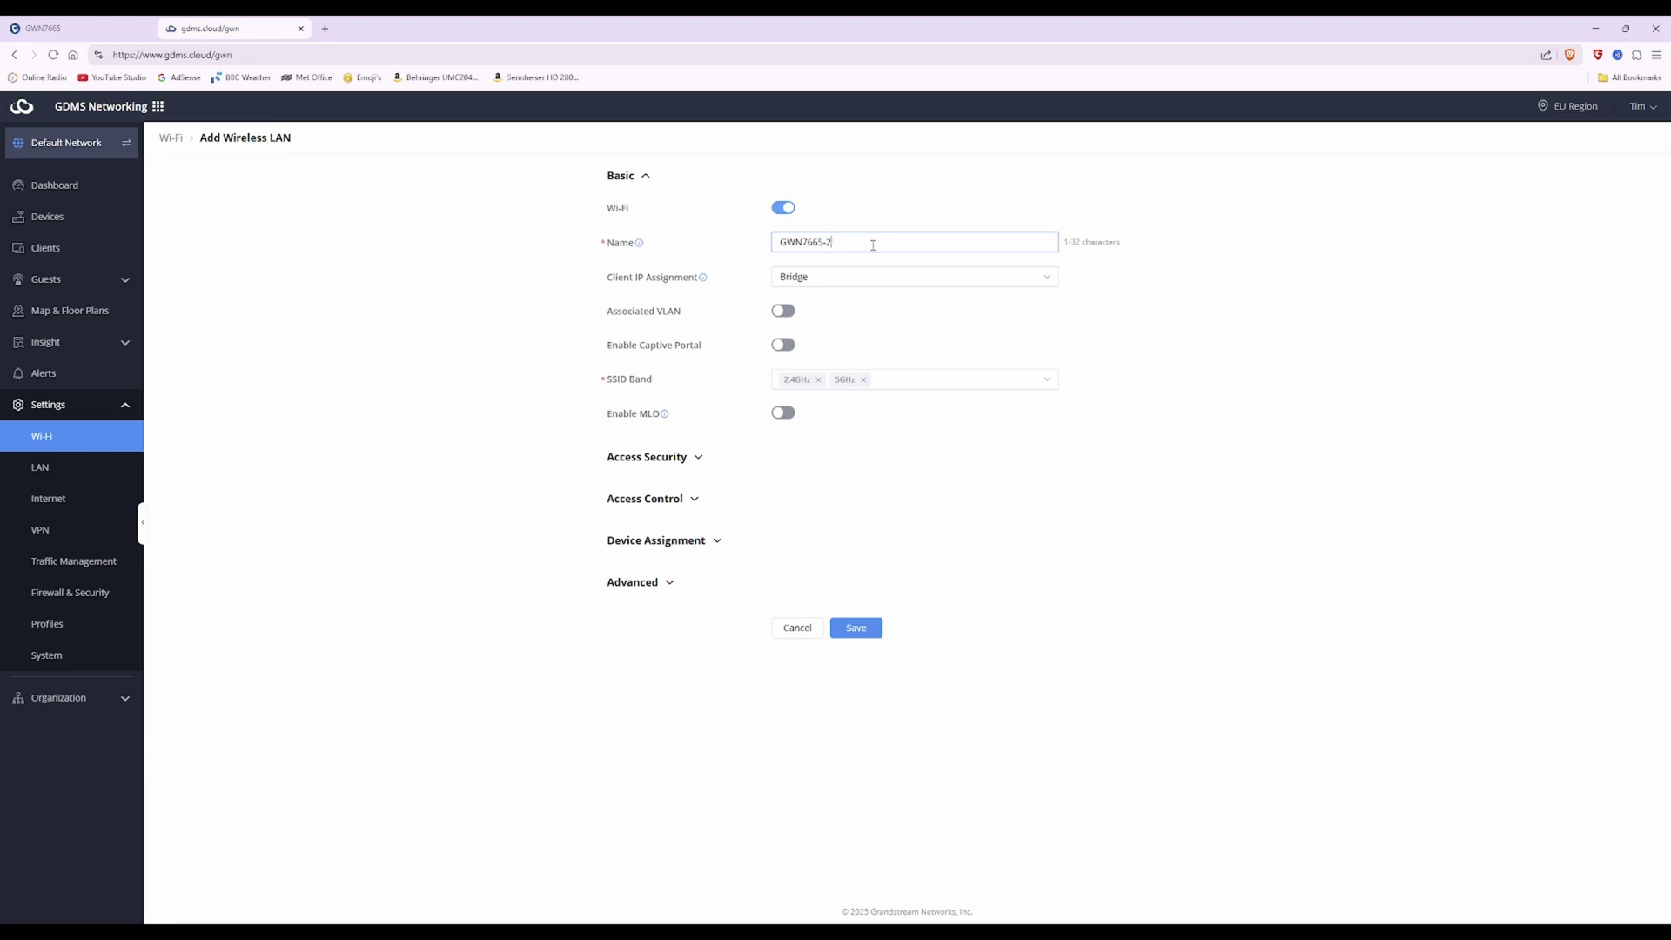
pyautogui.click(1048, 385)
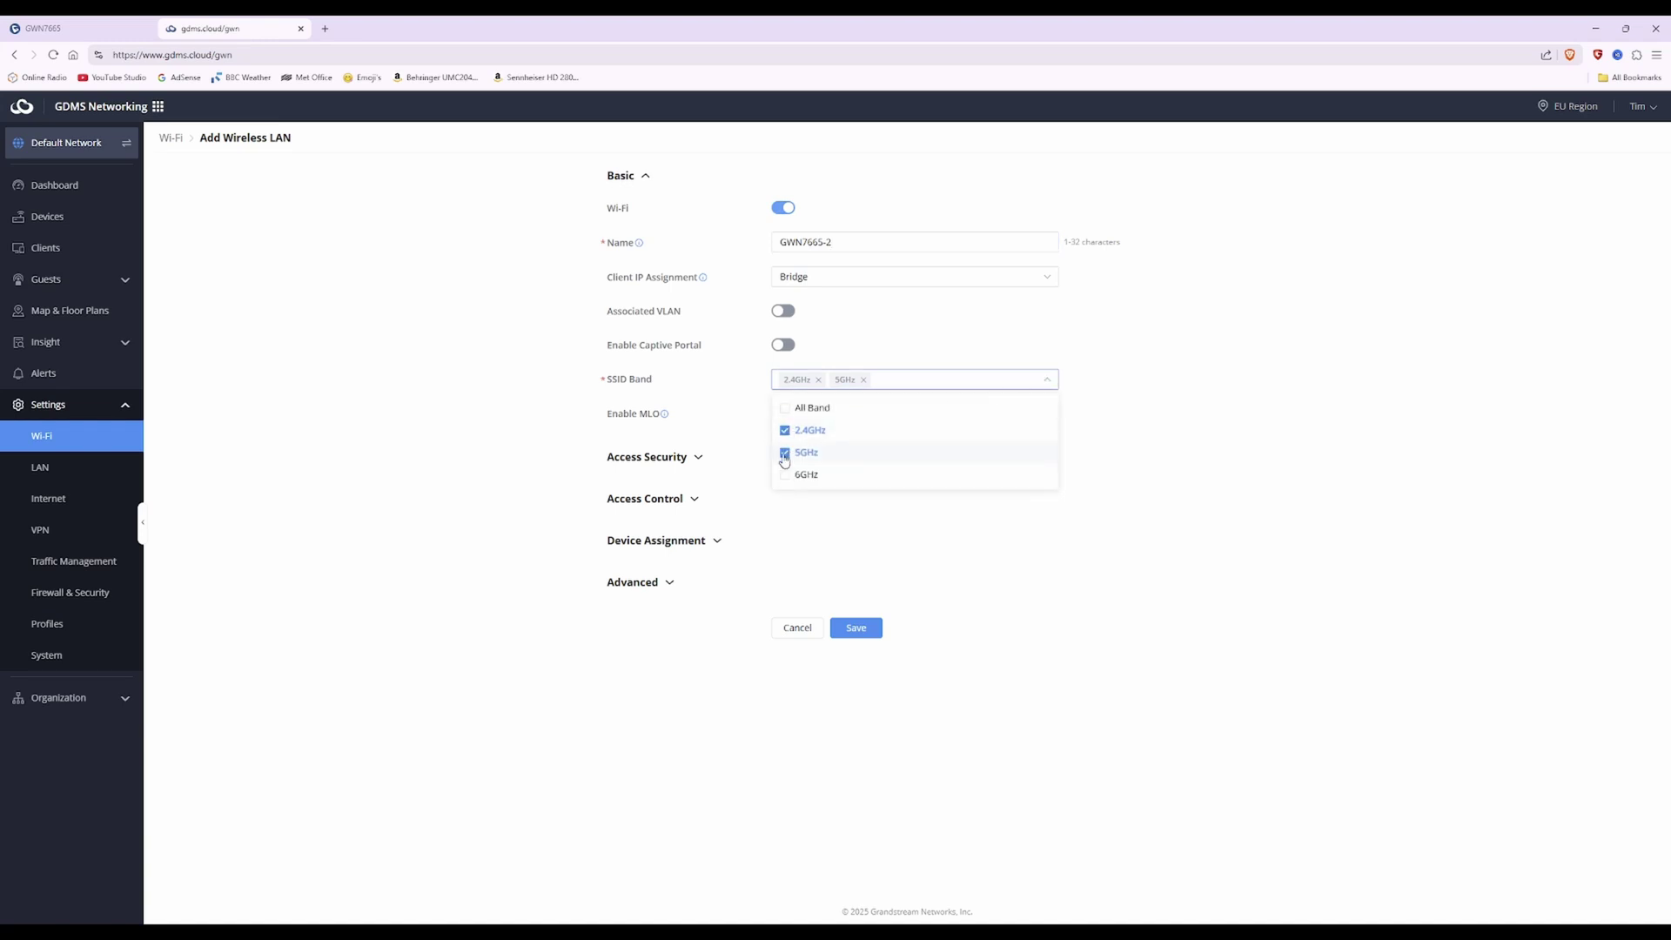
pyautogui.click(784, 454)
pyautogui.click(949, 350)
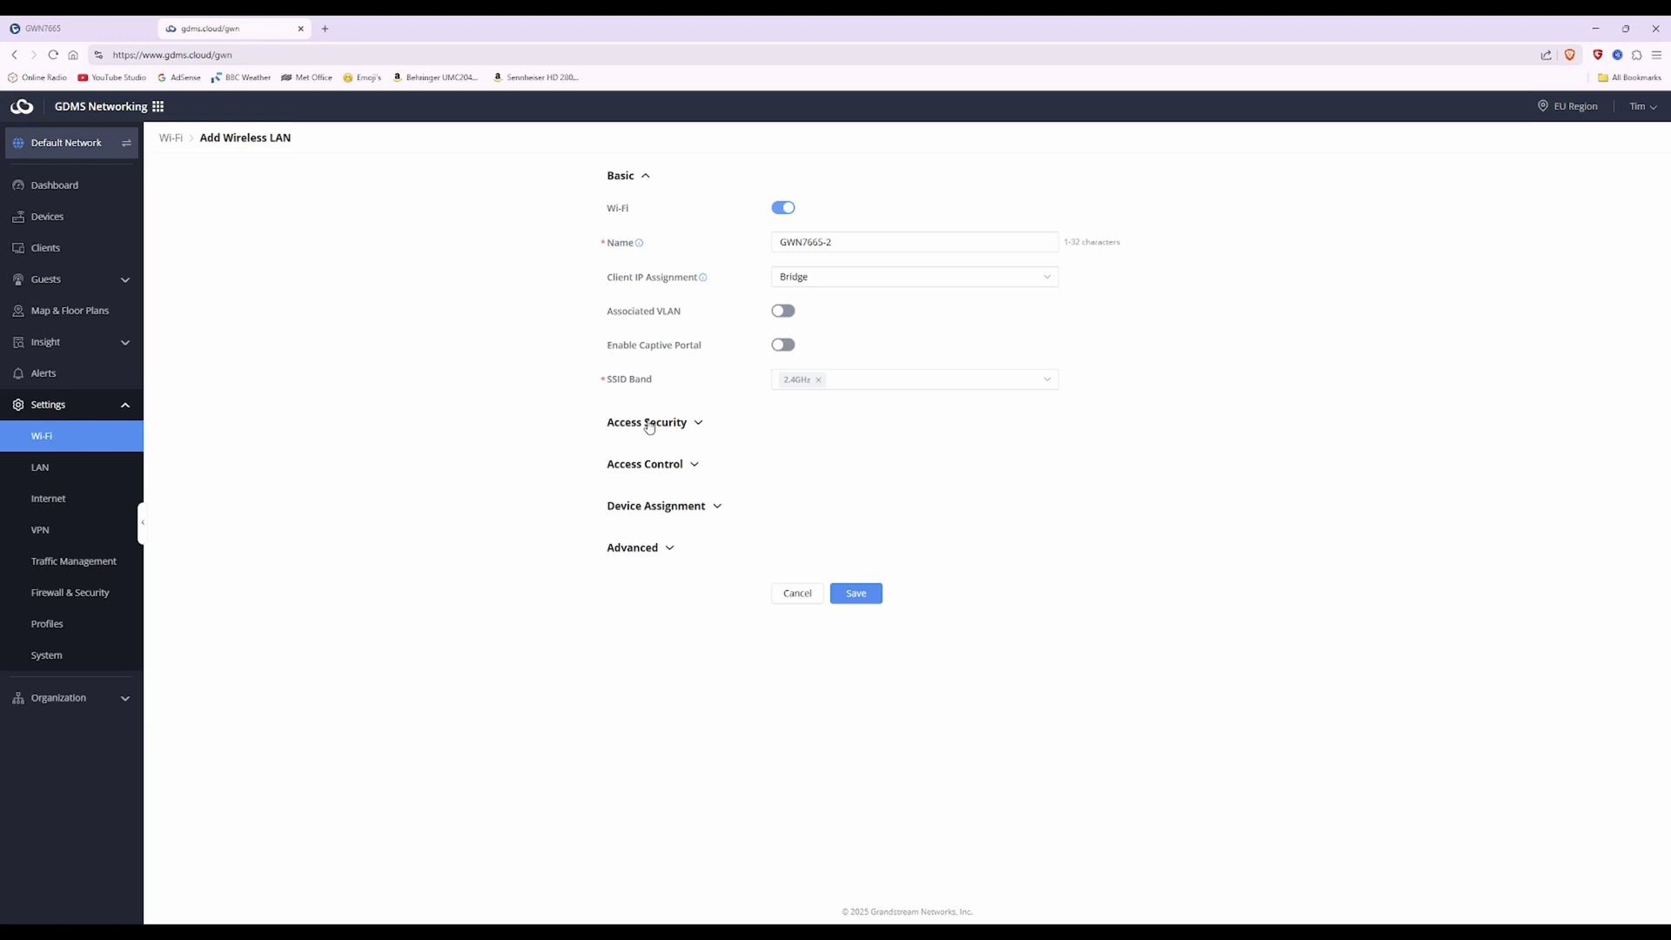
# Enter the WPA passphrase for GWN7665-2 and set its WPA mode to WPA2/WPA3
pyautogui.click(676, 423)
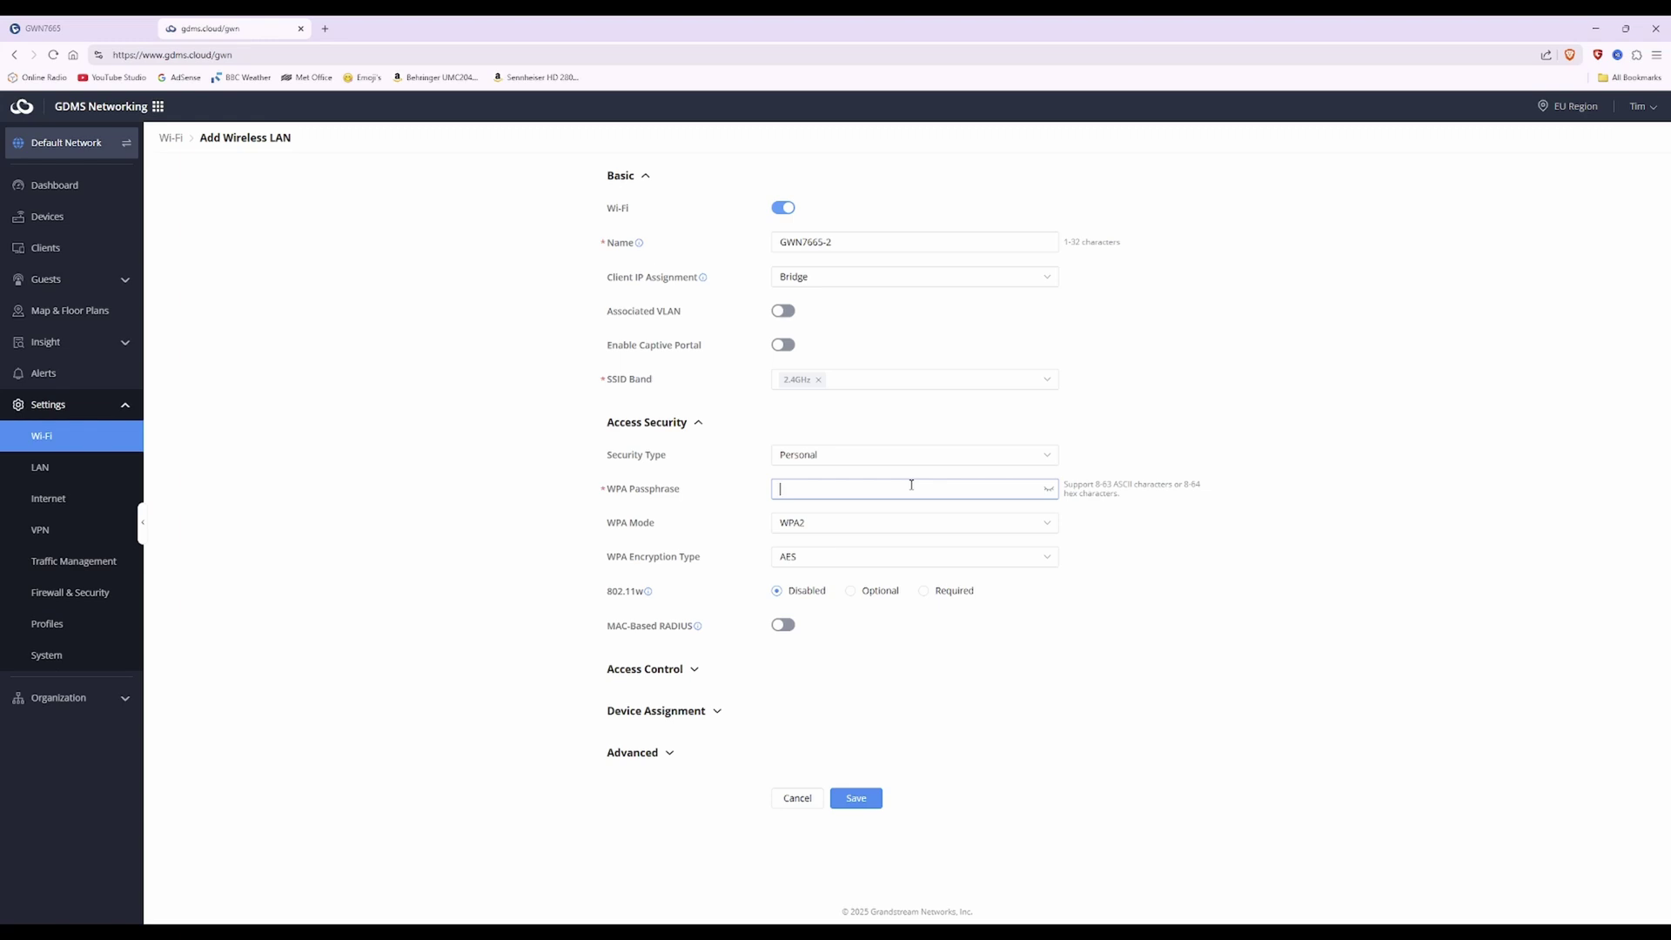
pyautogui.hotkey('ctrl', 'v')
pyautogui.click(906, 525)
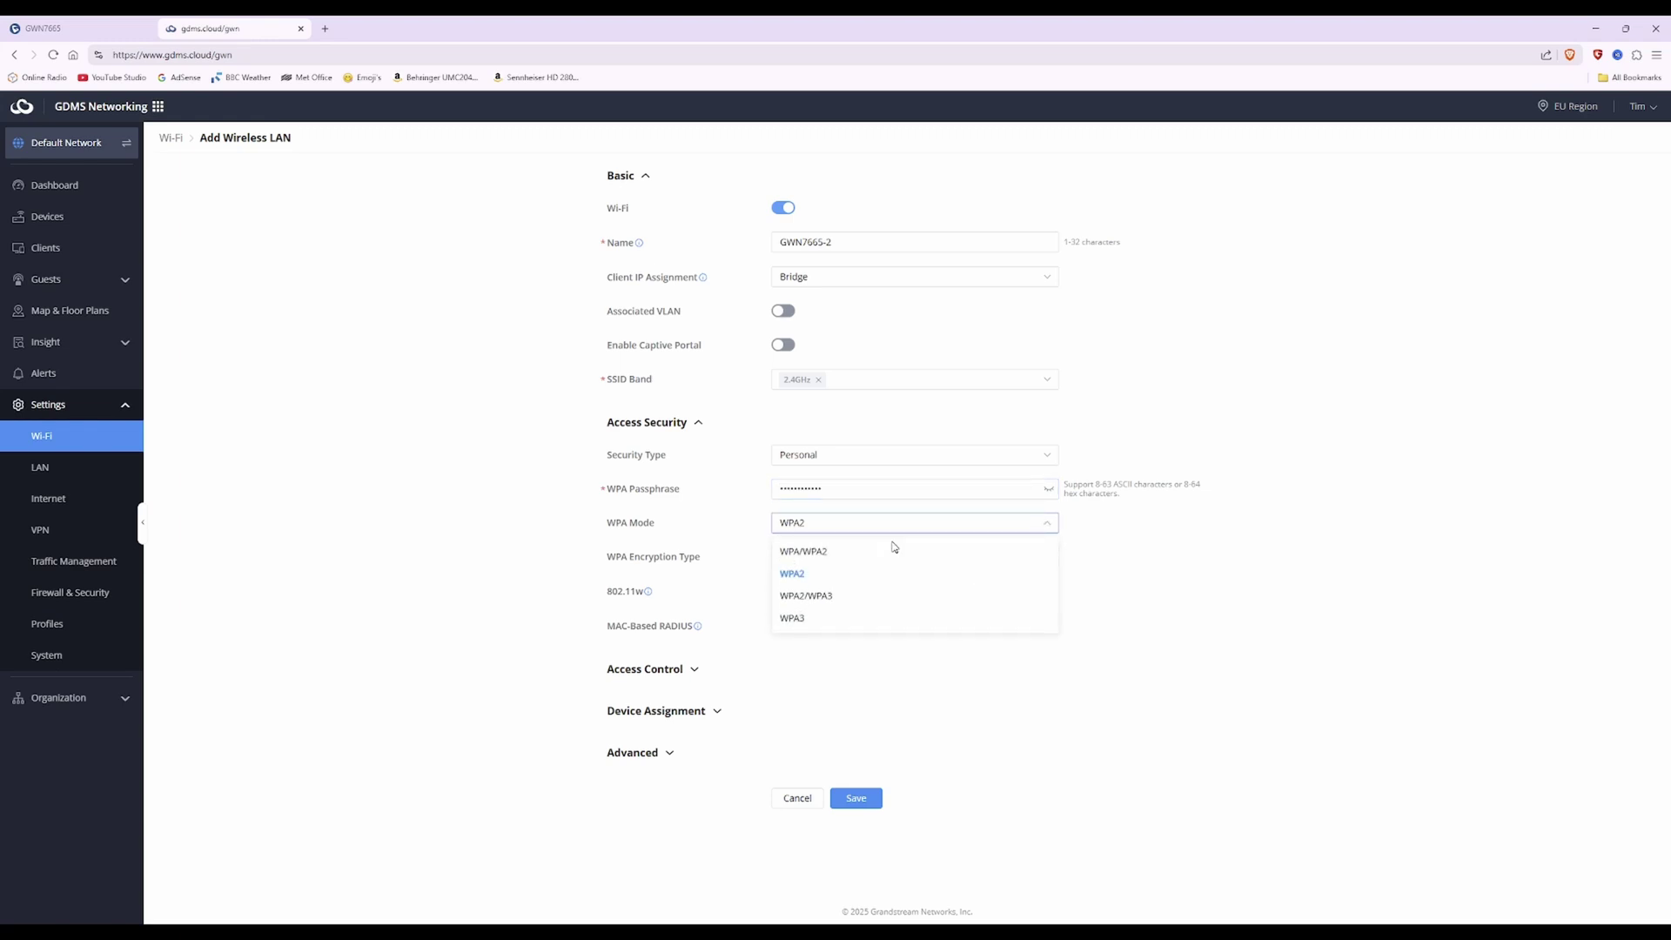
pyautogui.click(819, 599)
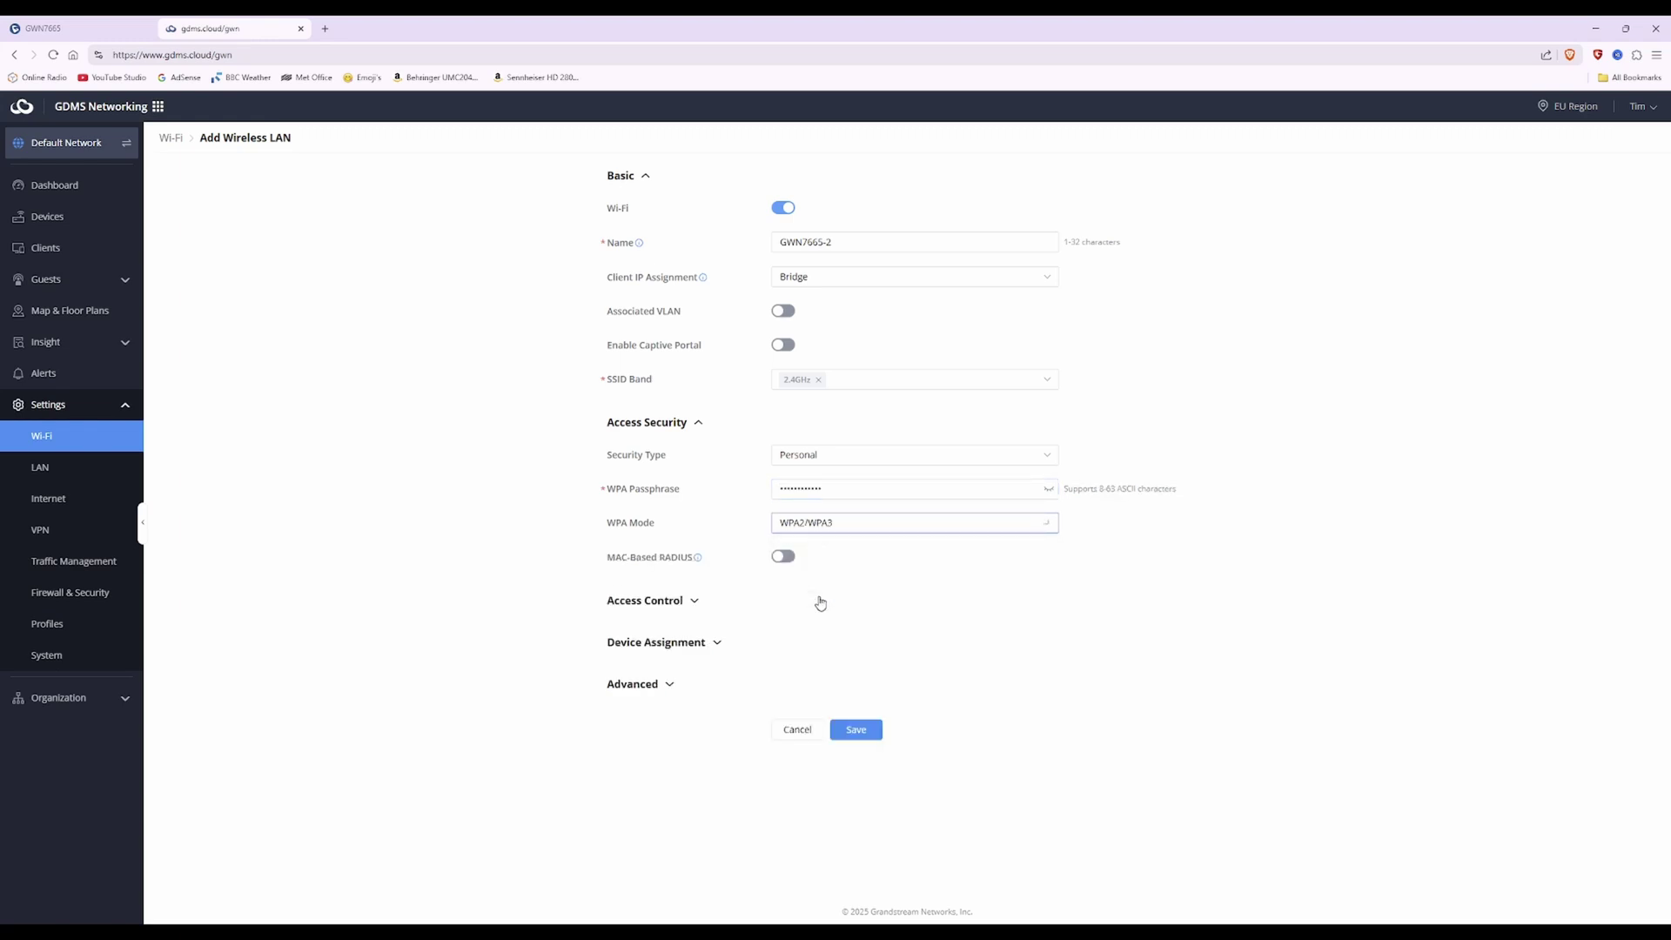
# Keep all devices assigned to the GWN7665-2 wireless LAN and save it
pyautogui.click(680, 644)
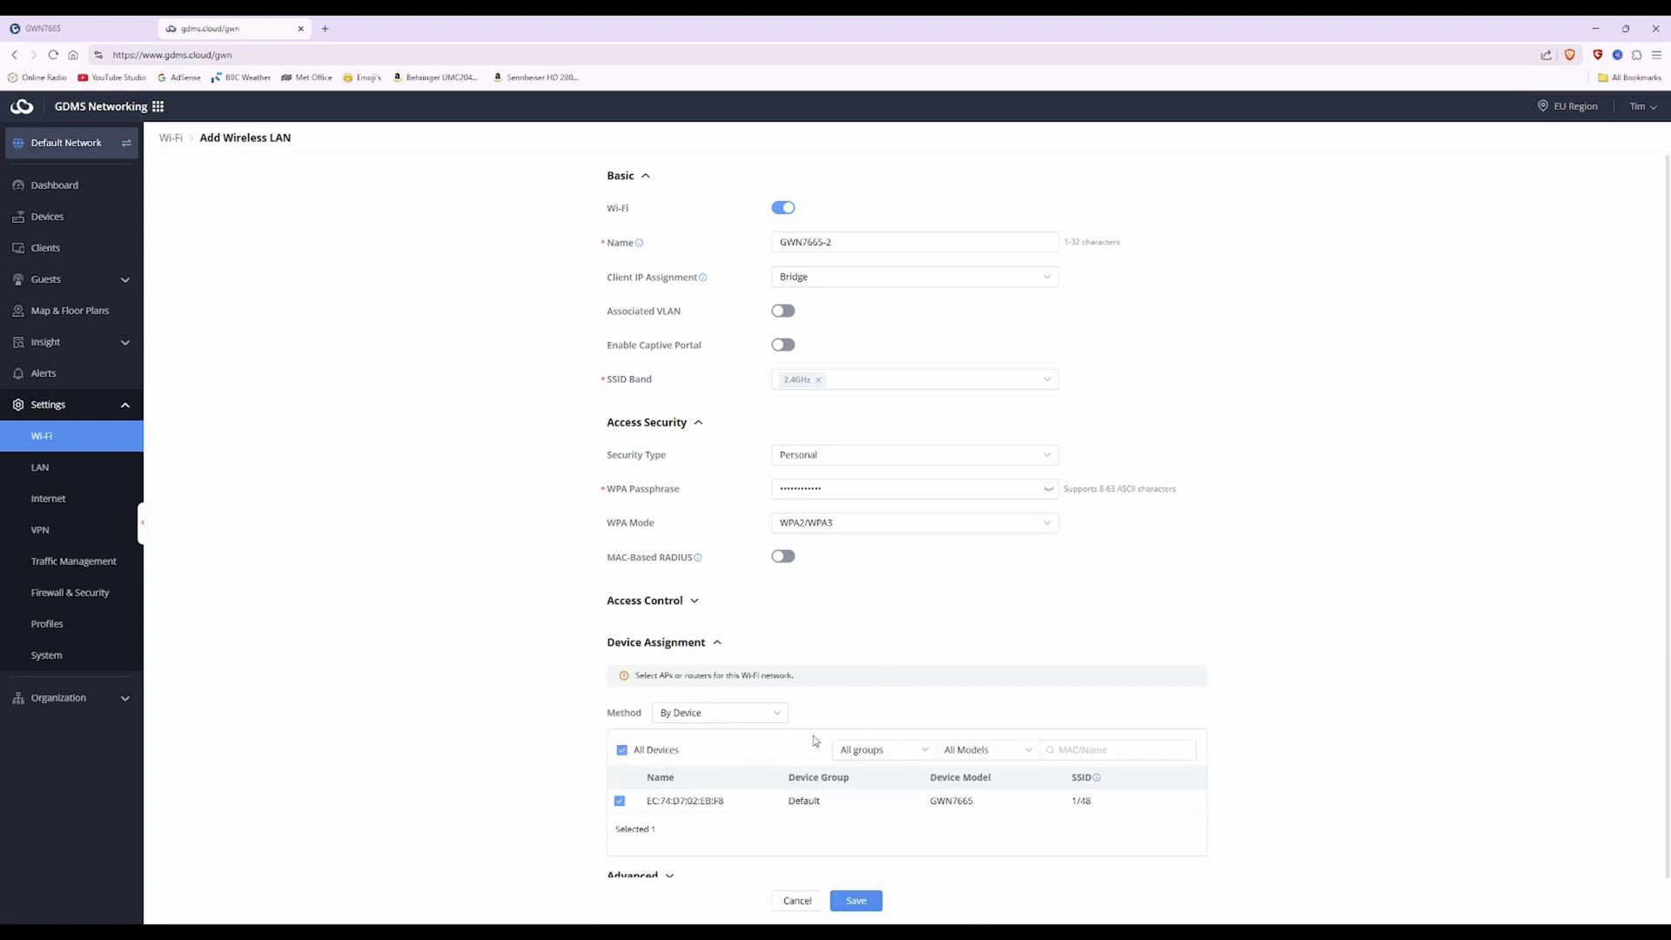
pyautogui.scroll(-1, 896, 809)
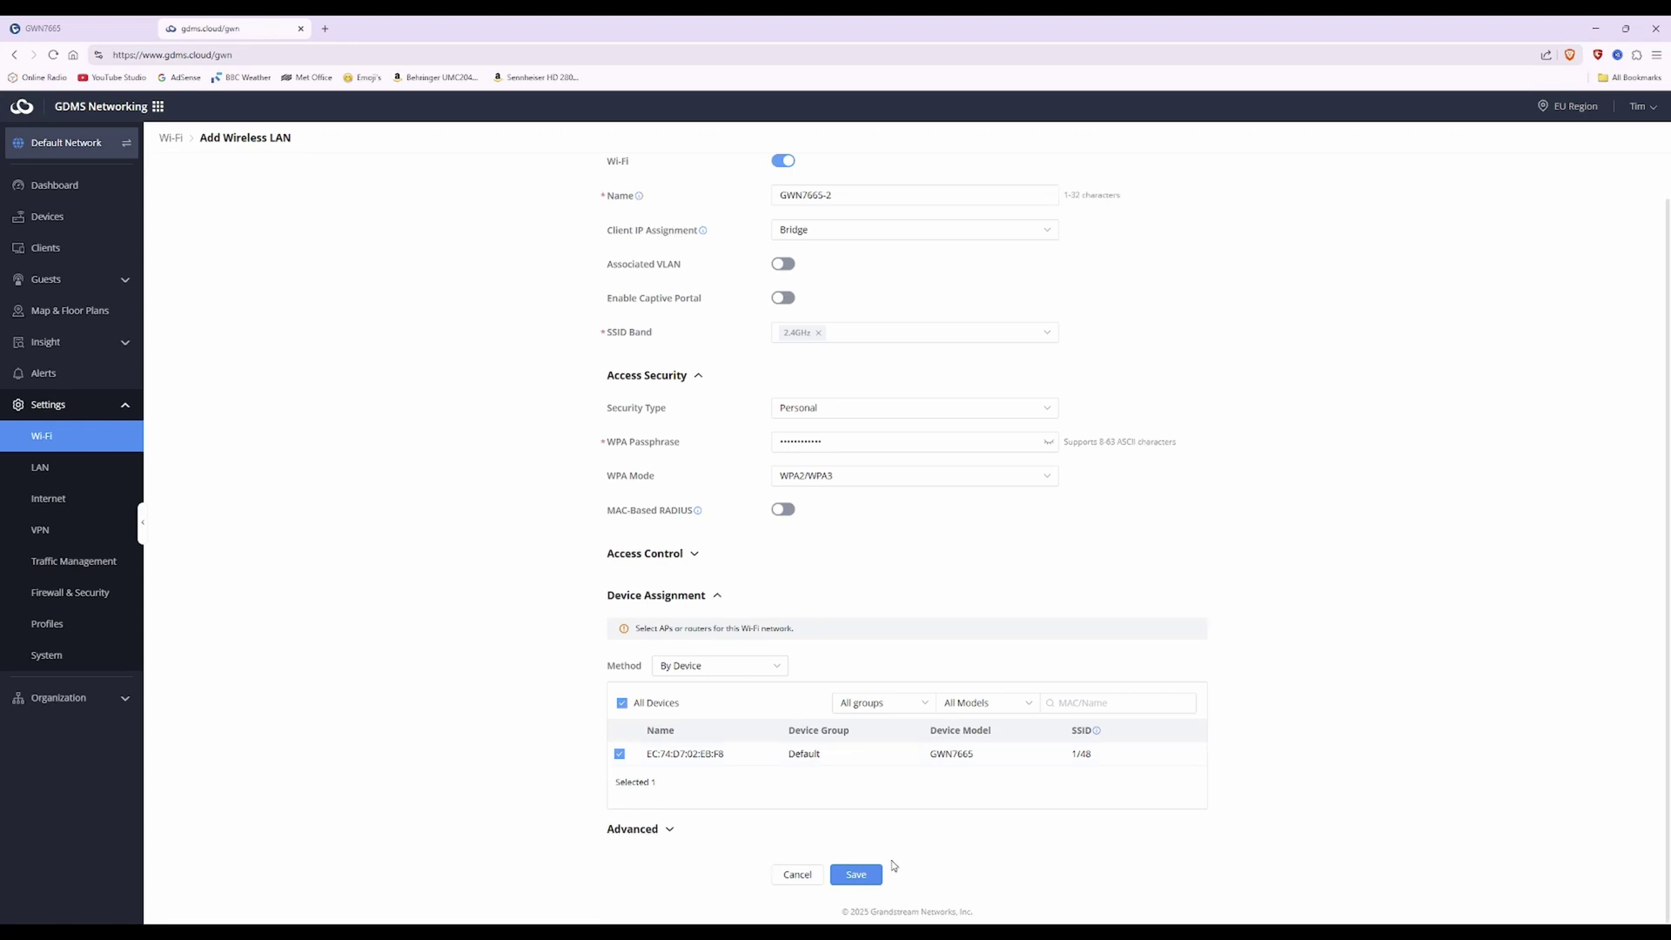
pyautogui.click(856, 878)
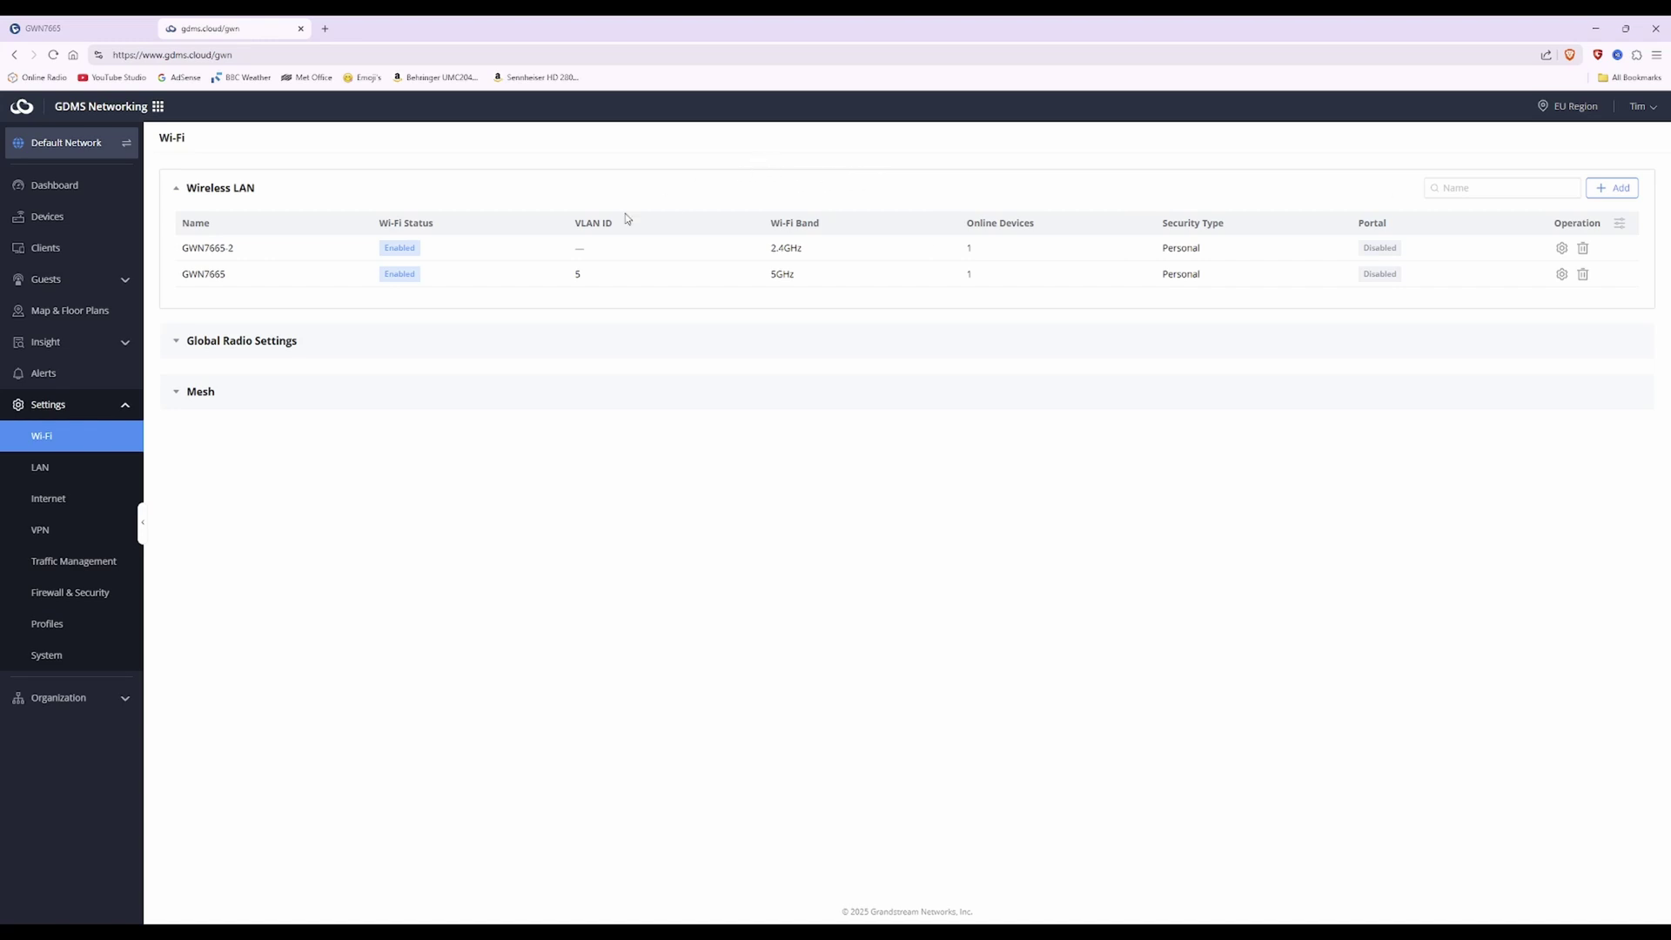
# Open the GWN7665 access point's configuration from the device list and set its 2.4GHz channel width to 20MHz
pyautogui.click(52, 221)
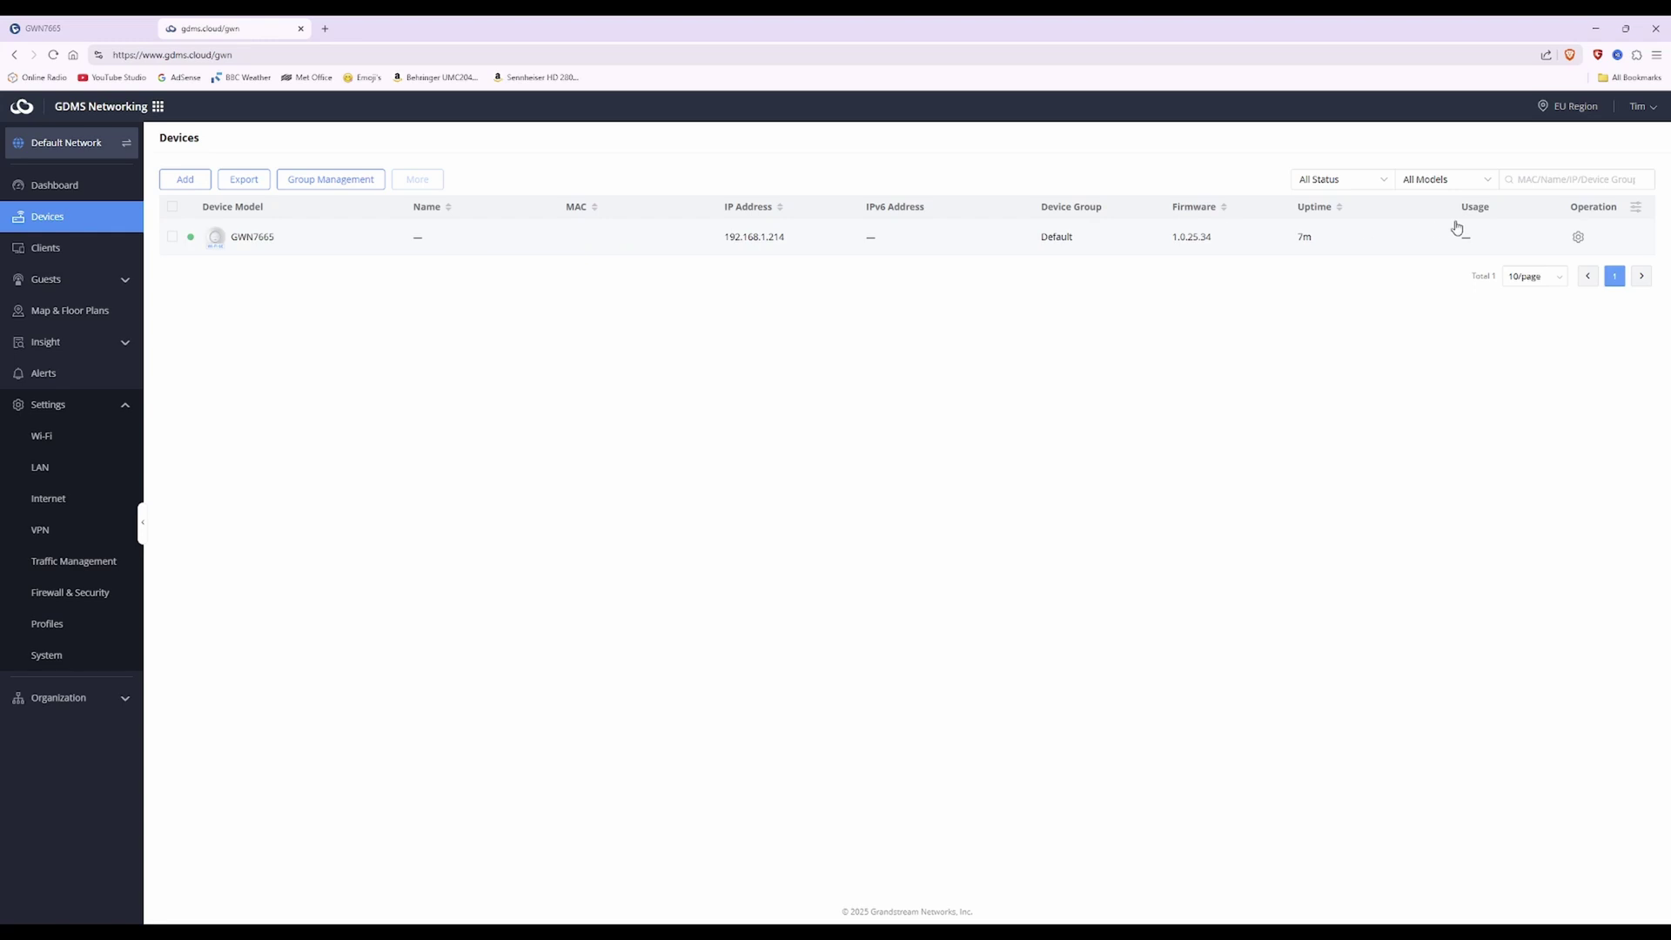
pyautogui.click(1578, 239)
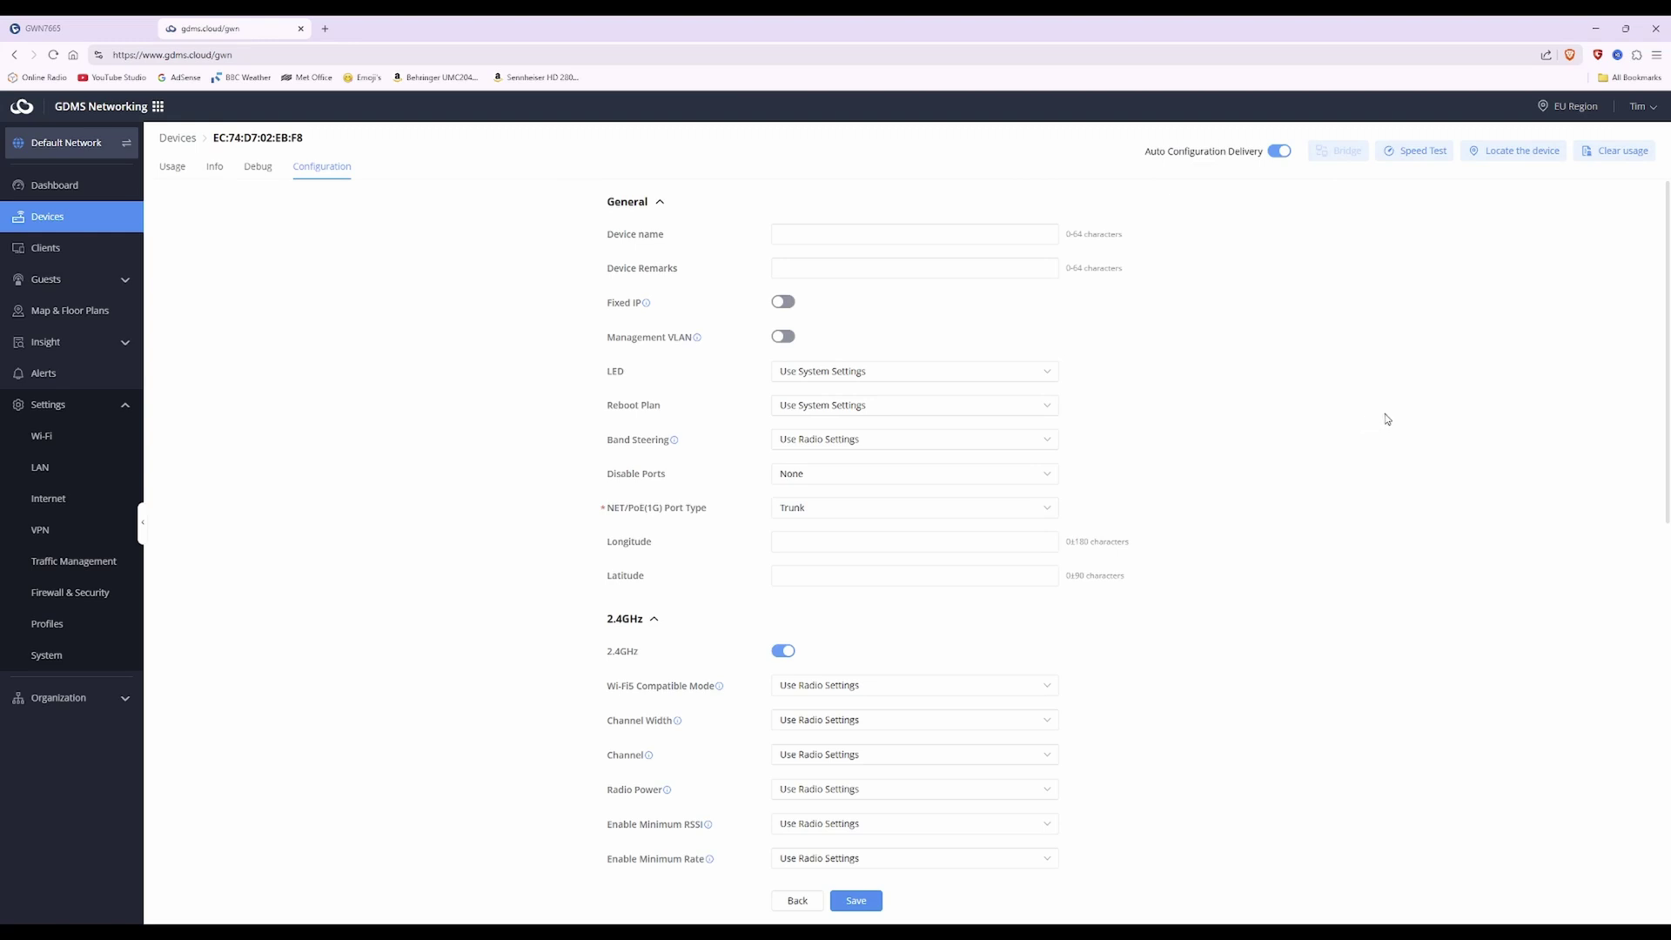
pyautogui.scroll(-3, 1366, 492)
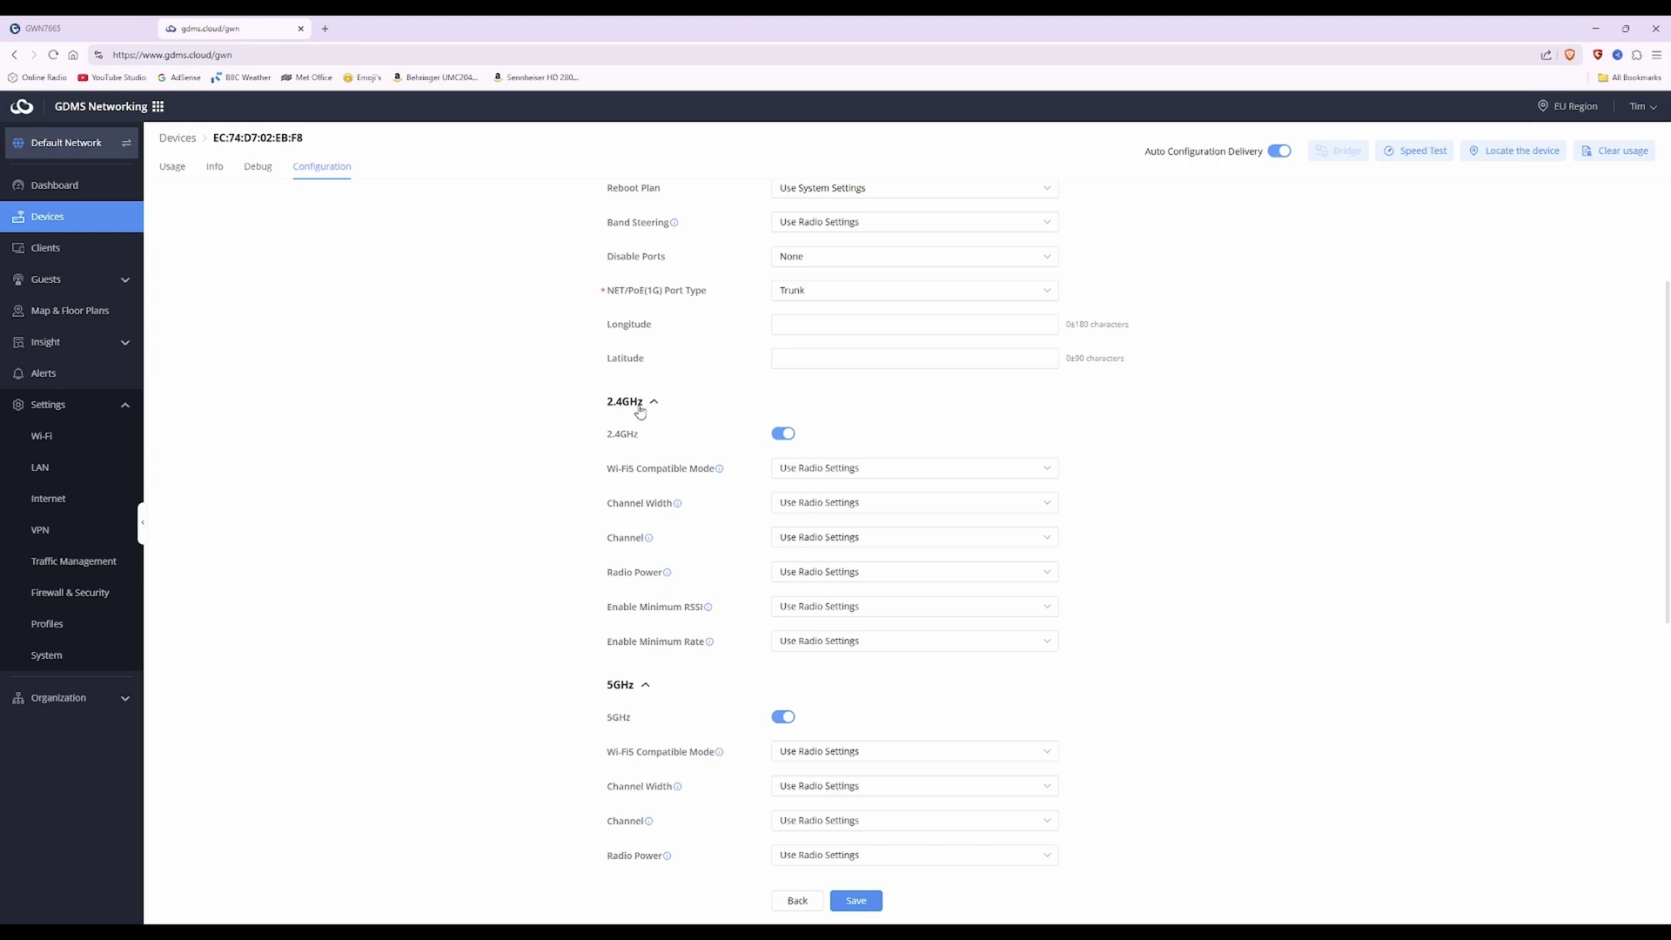
pyautogui.click(918, 512)
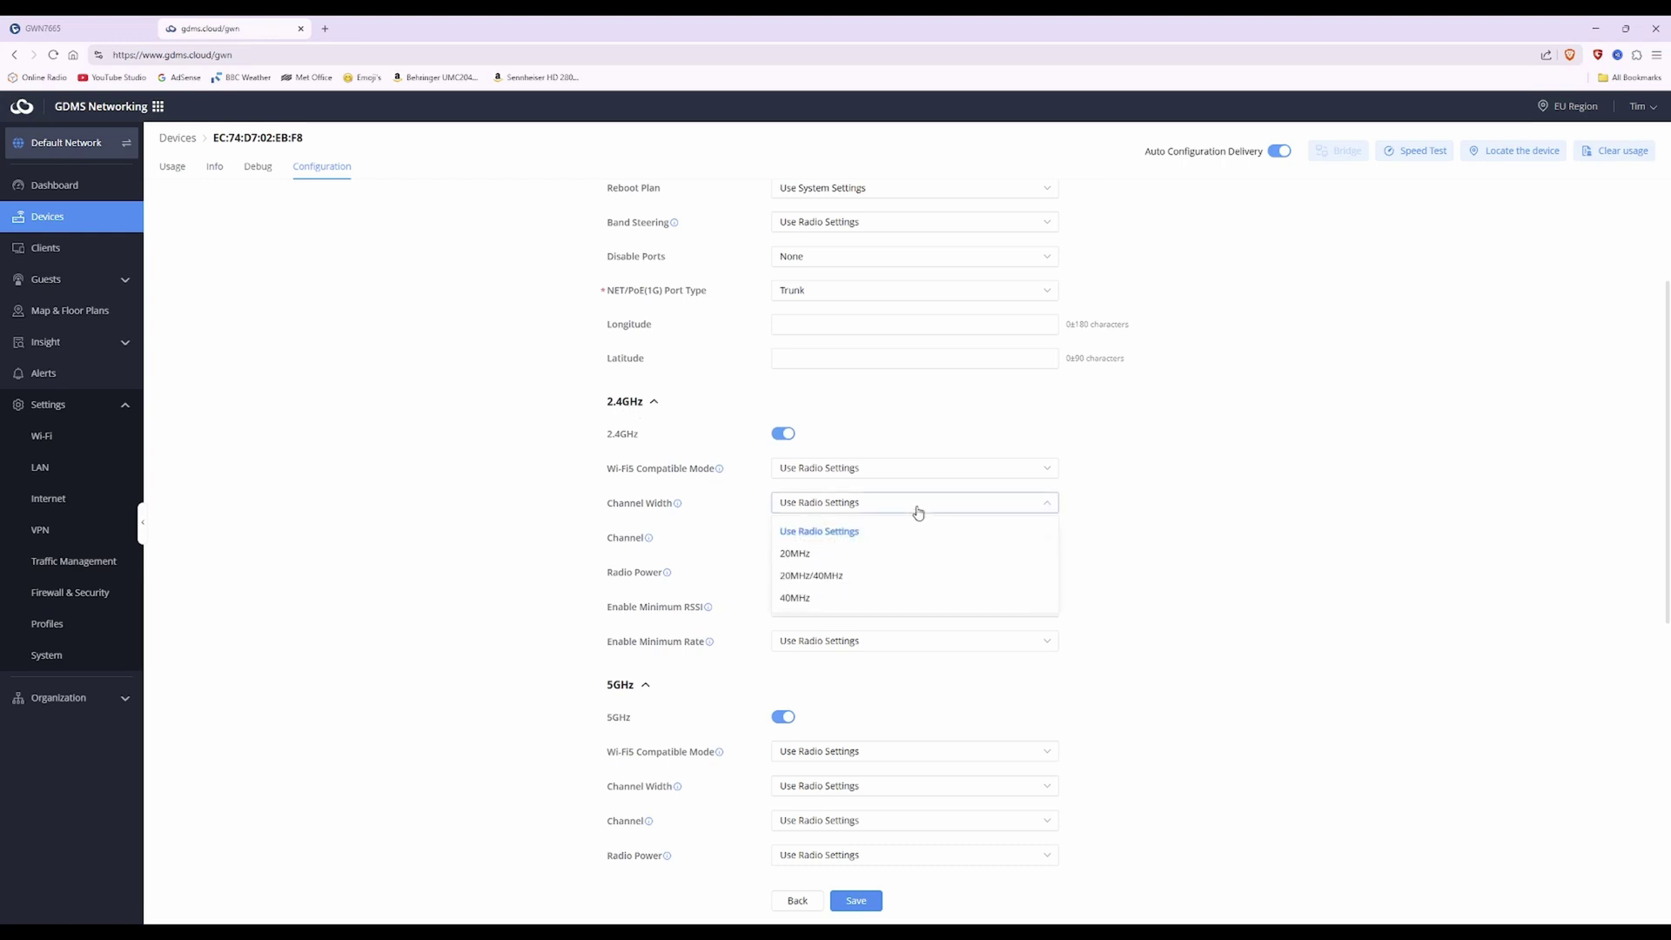
pyautogui.click(809, 557)
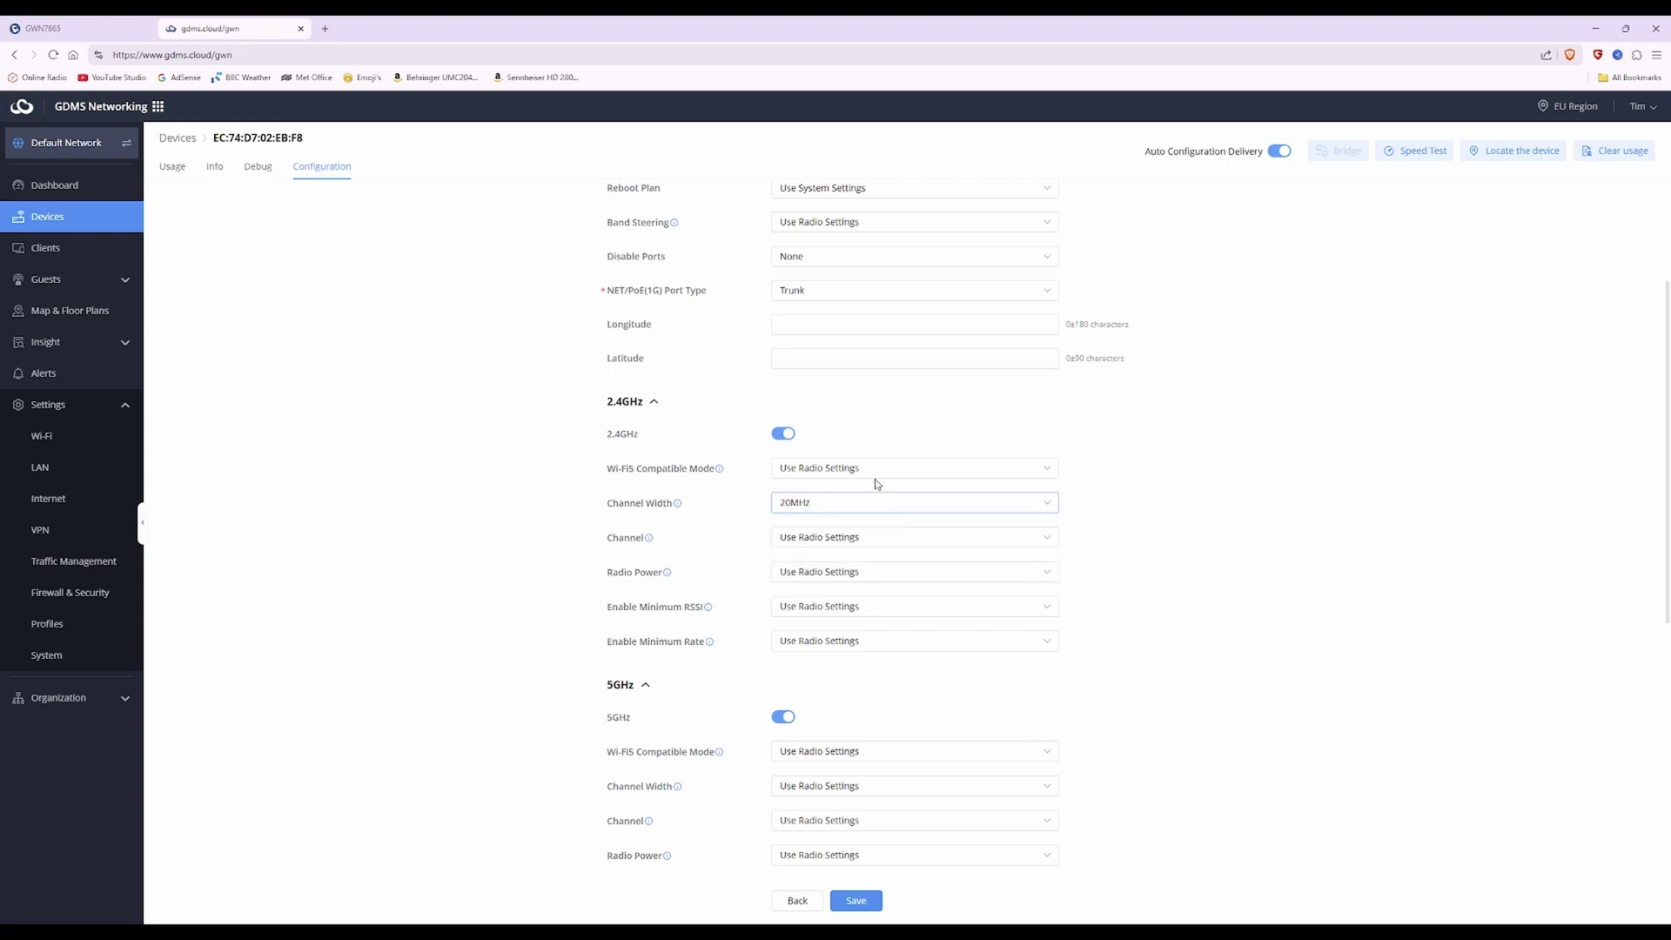
pyautogui.click(884, 505)
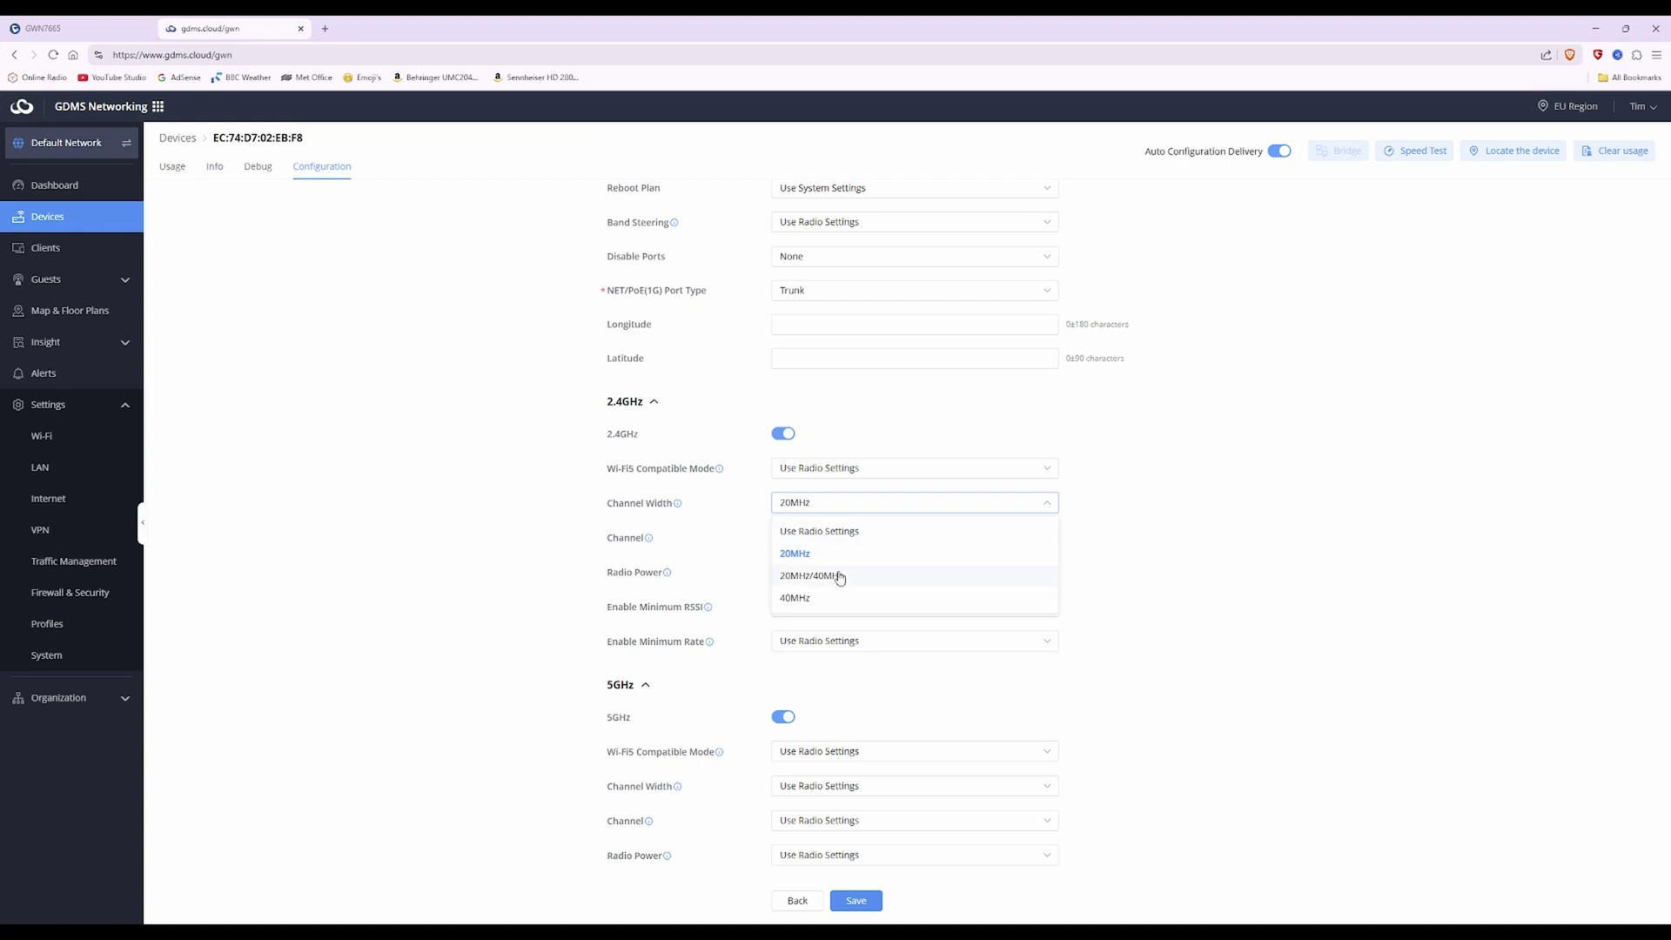
pyautogui.click(874, 506)
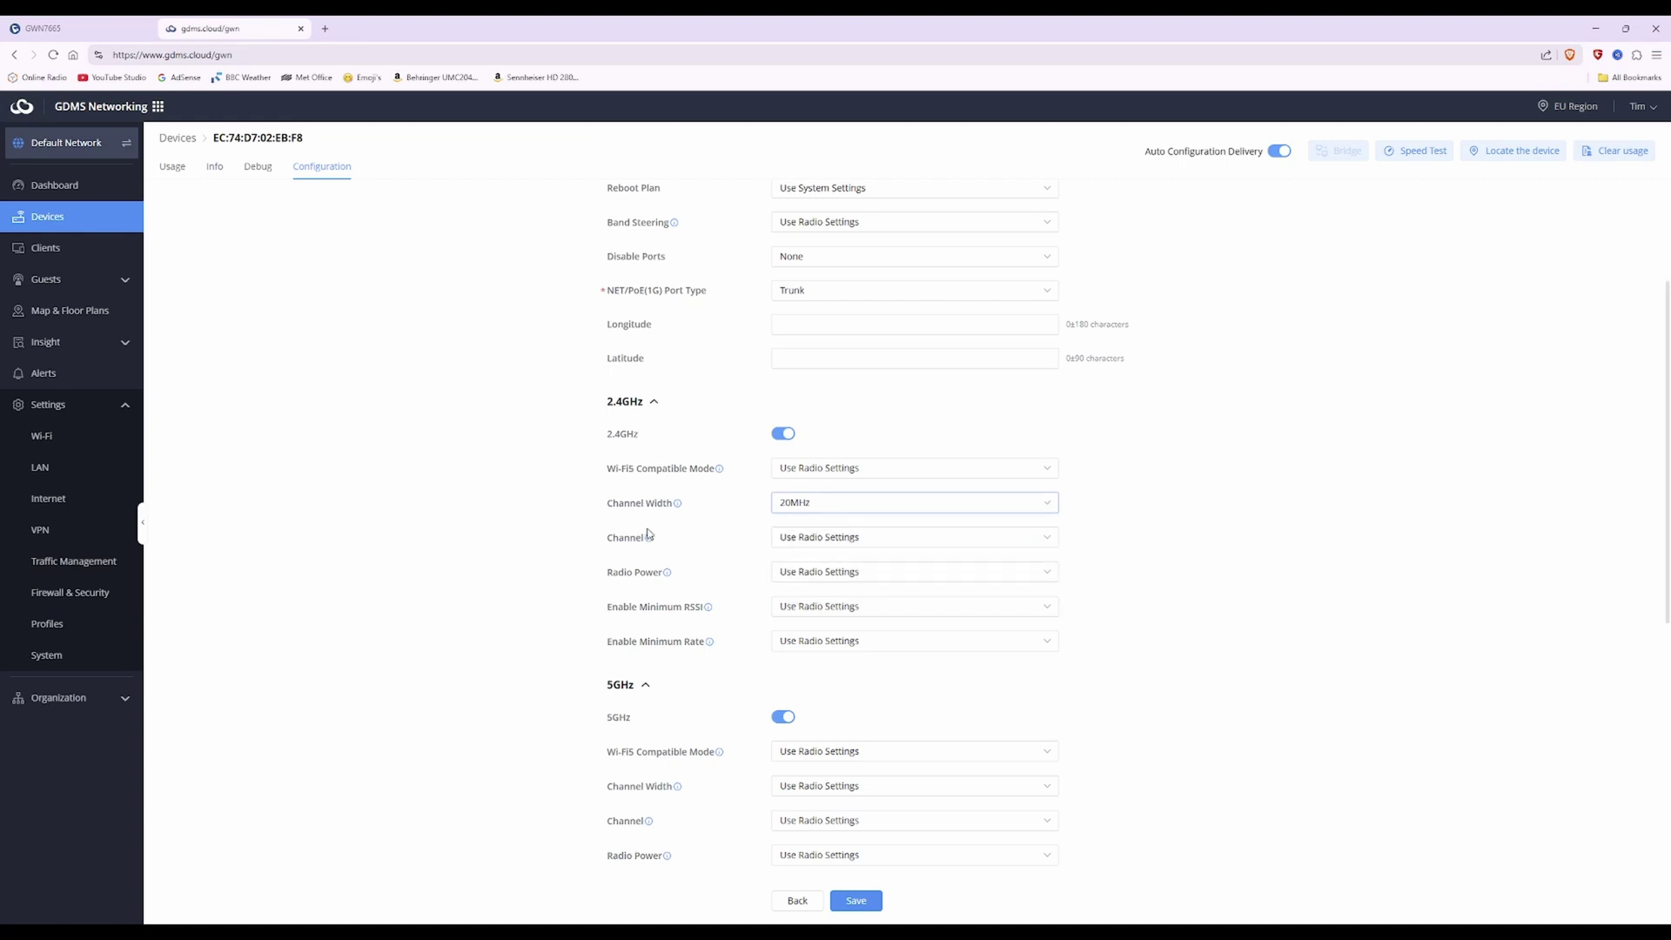
# Set the 2.4GHz radio to channel Ch9-2.452GHz with Medium radio power
pyautogui.click(909, 545)
pyautogui.scroll(-3, 894, 644)
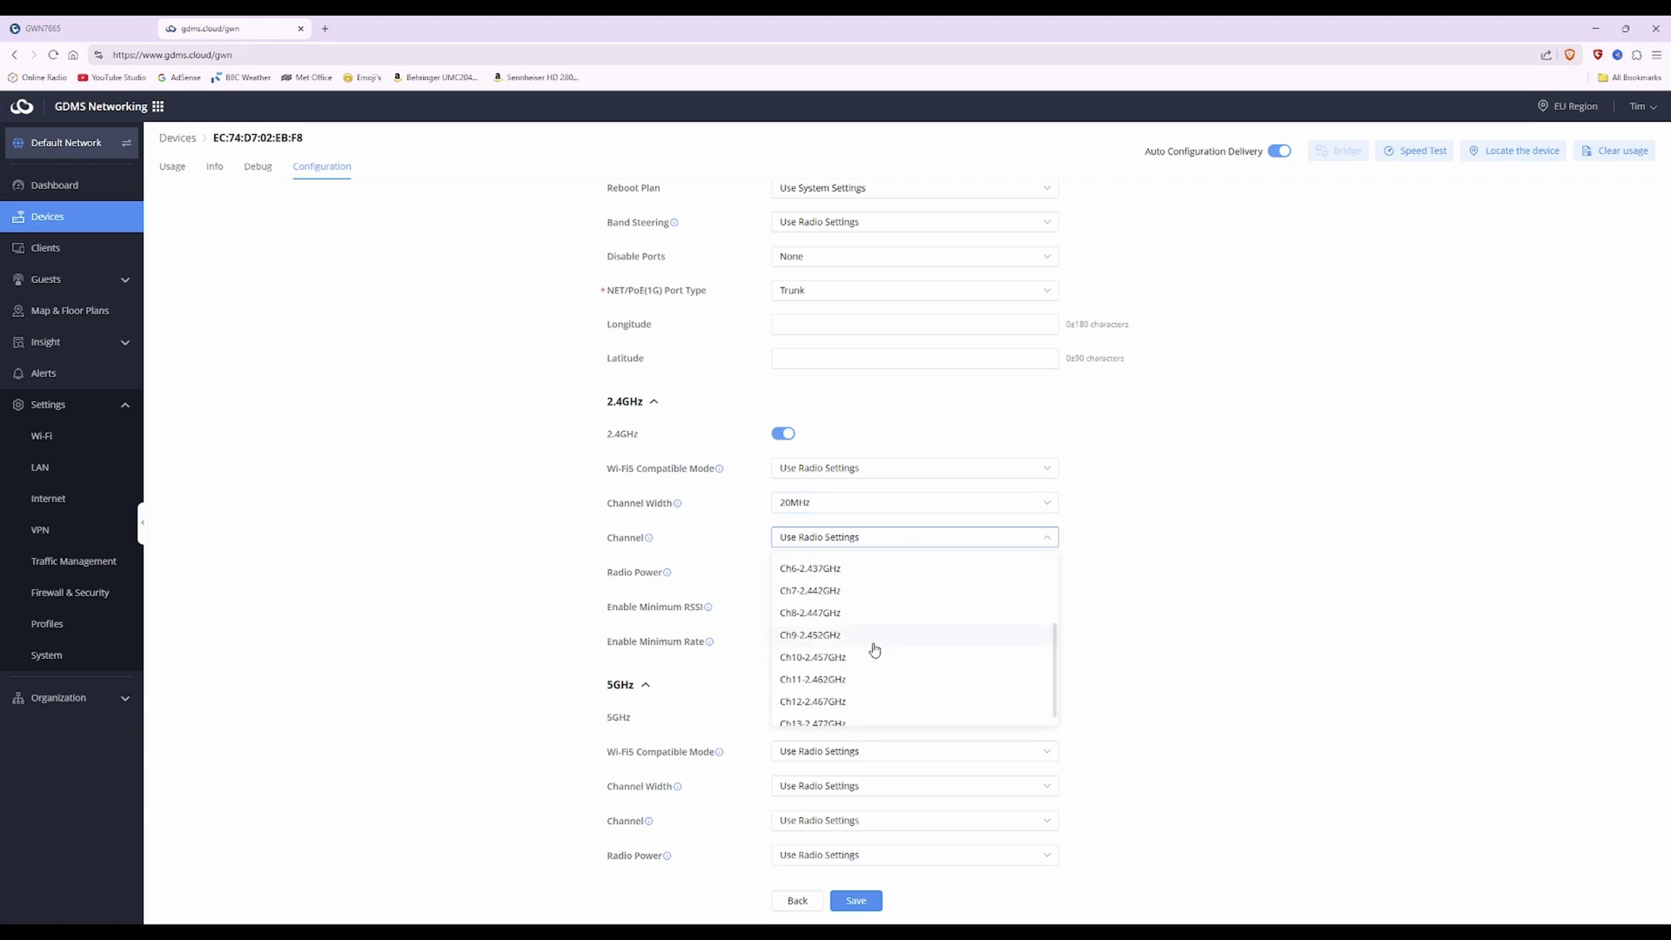
pyautogui.click(816, 639)
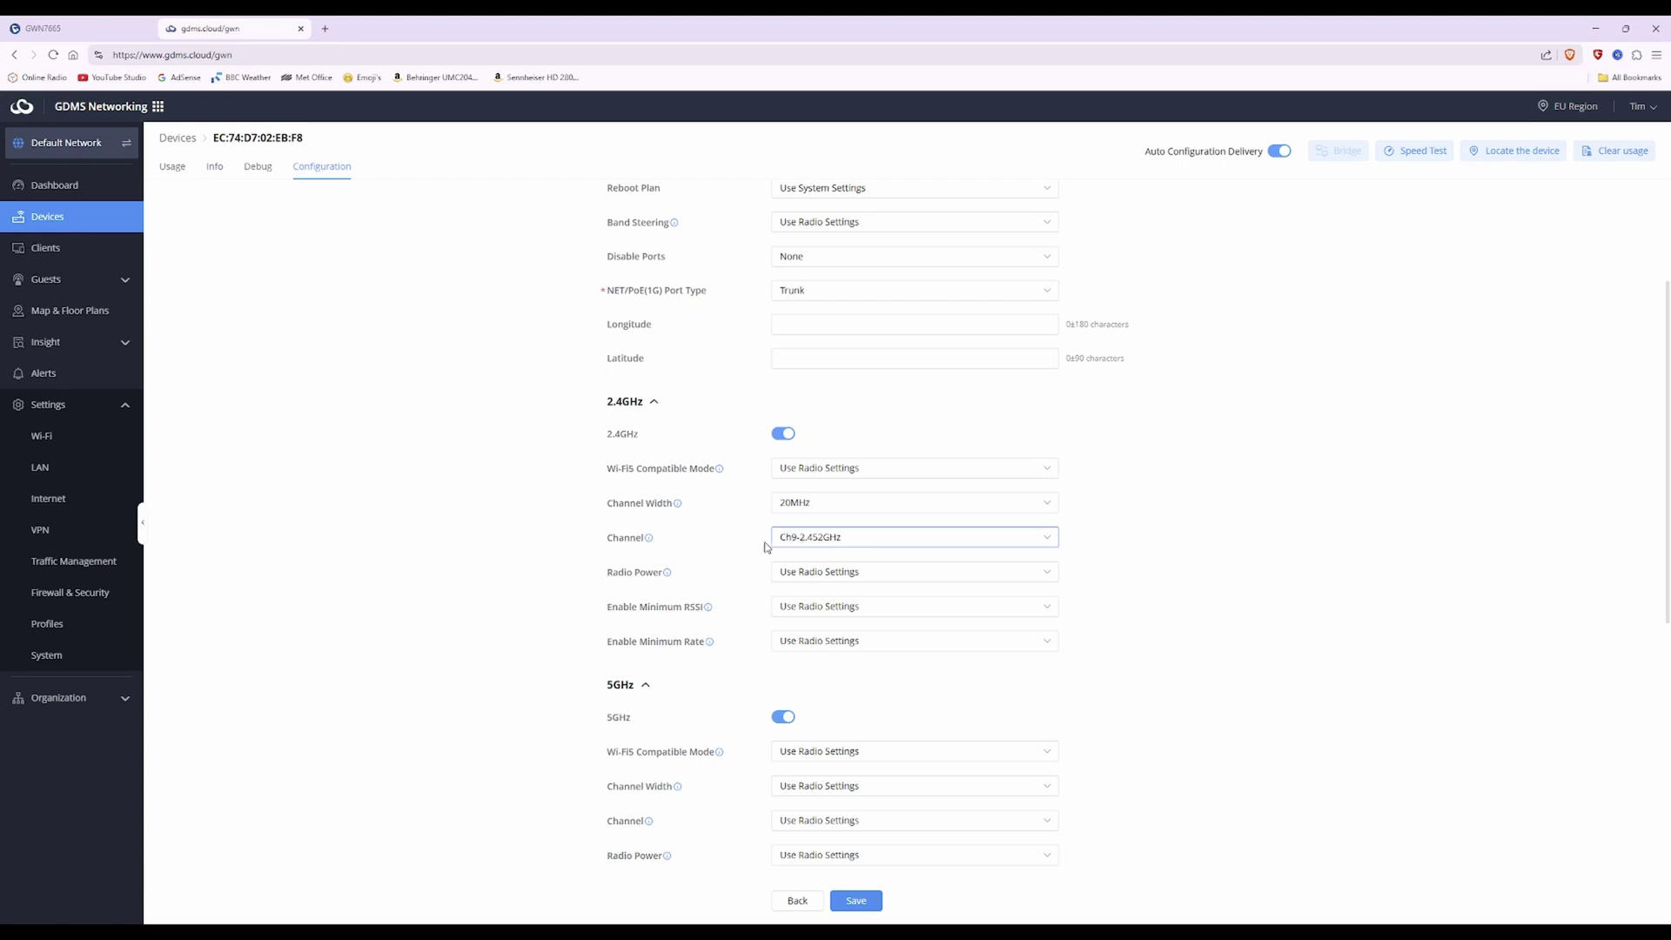
pyautogui.moveTo(658, 548)
pyautogui.click(855, 575)
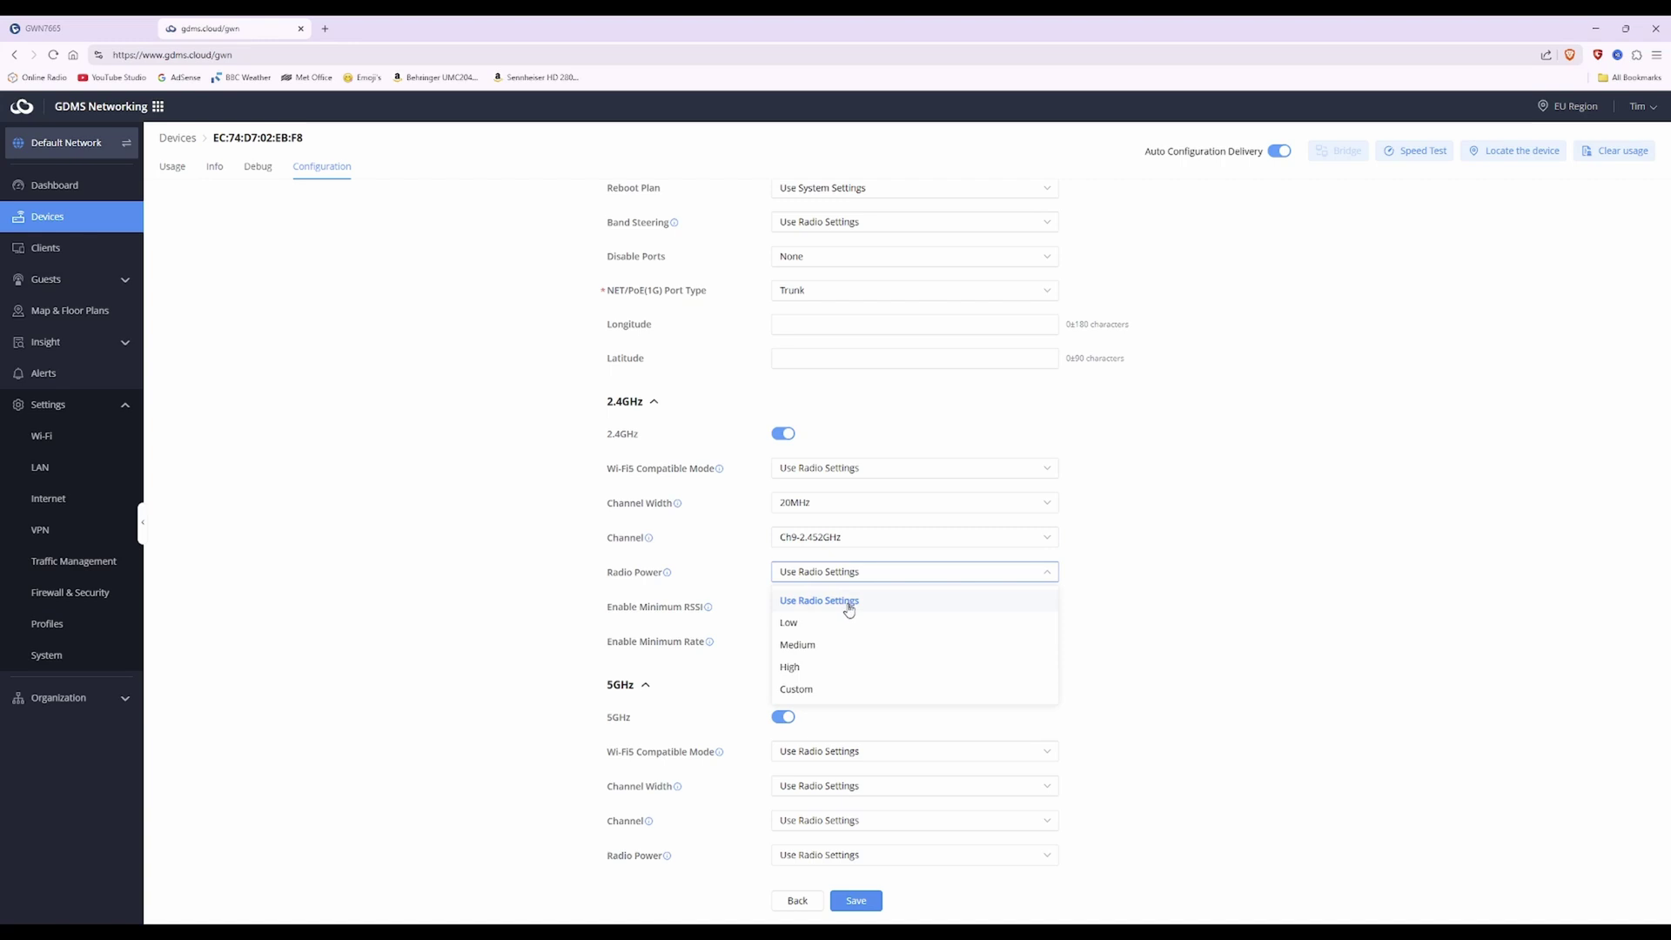
pyautogui.click(815, 646)
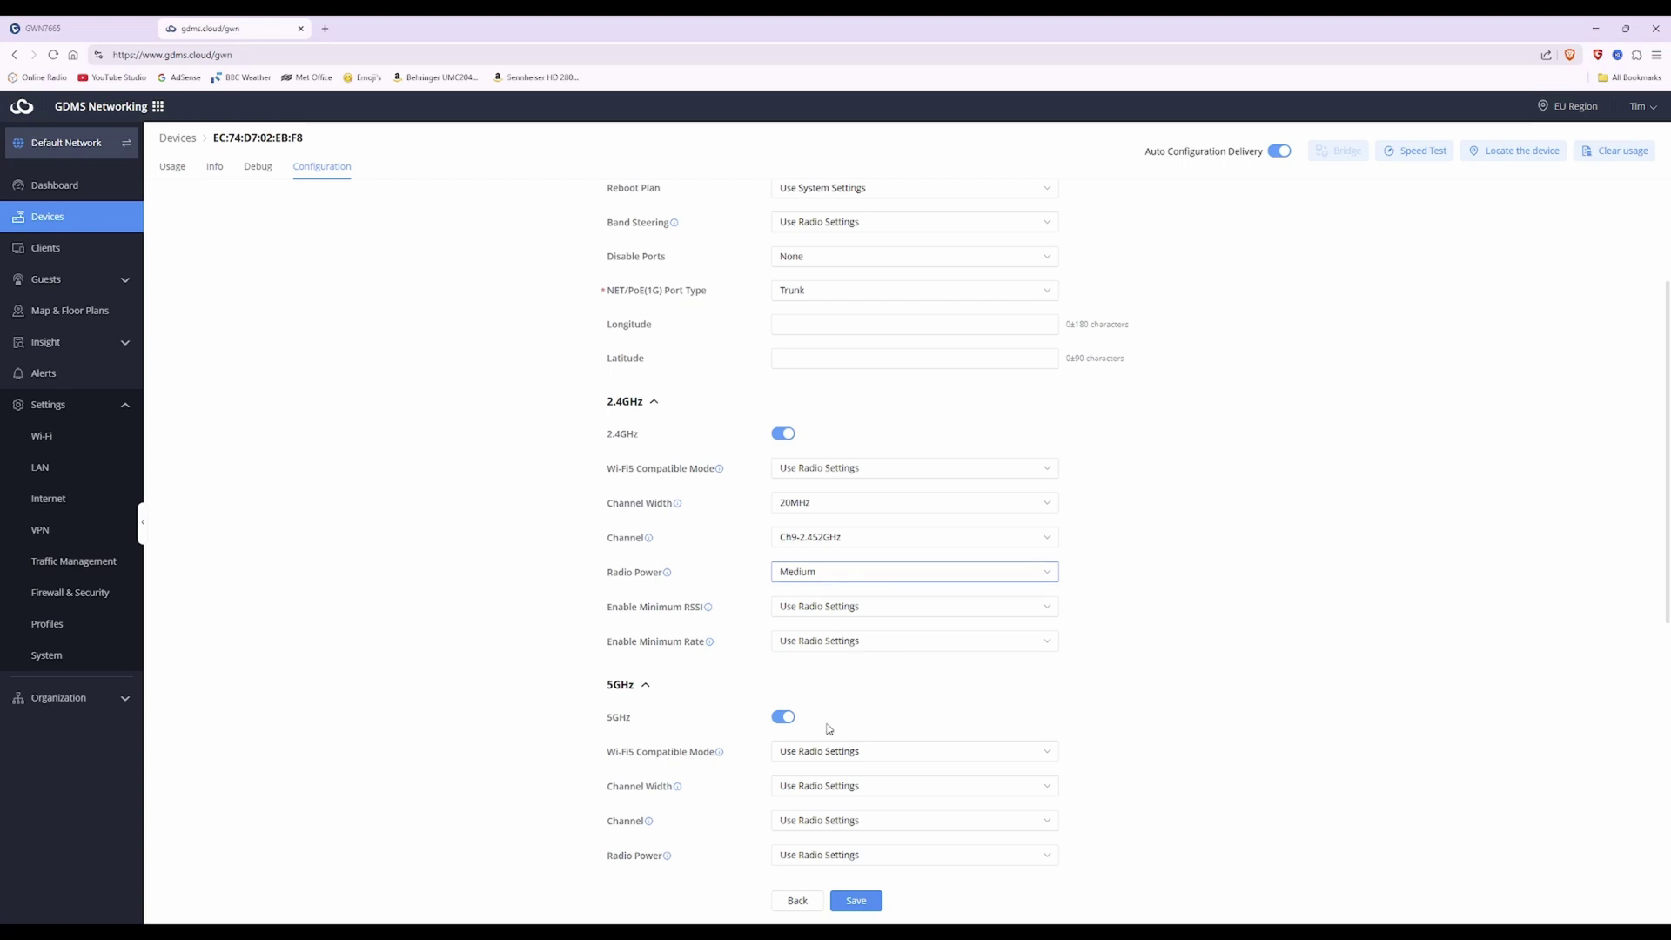
# Set the 5GHz radio's channel width to 40MHz, leaving Wi-Fi5 Compatible Mode on Use Radio Settings
pyautogui.scroll(-3, 1030, 698)
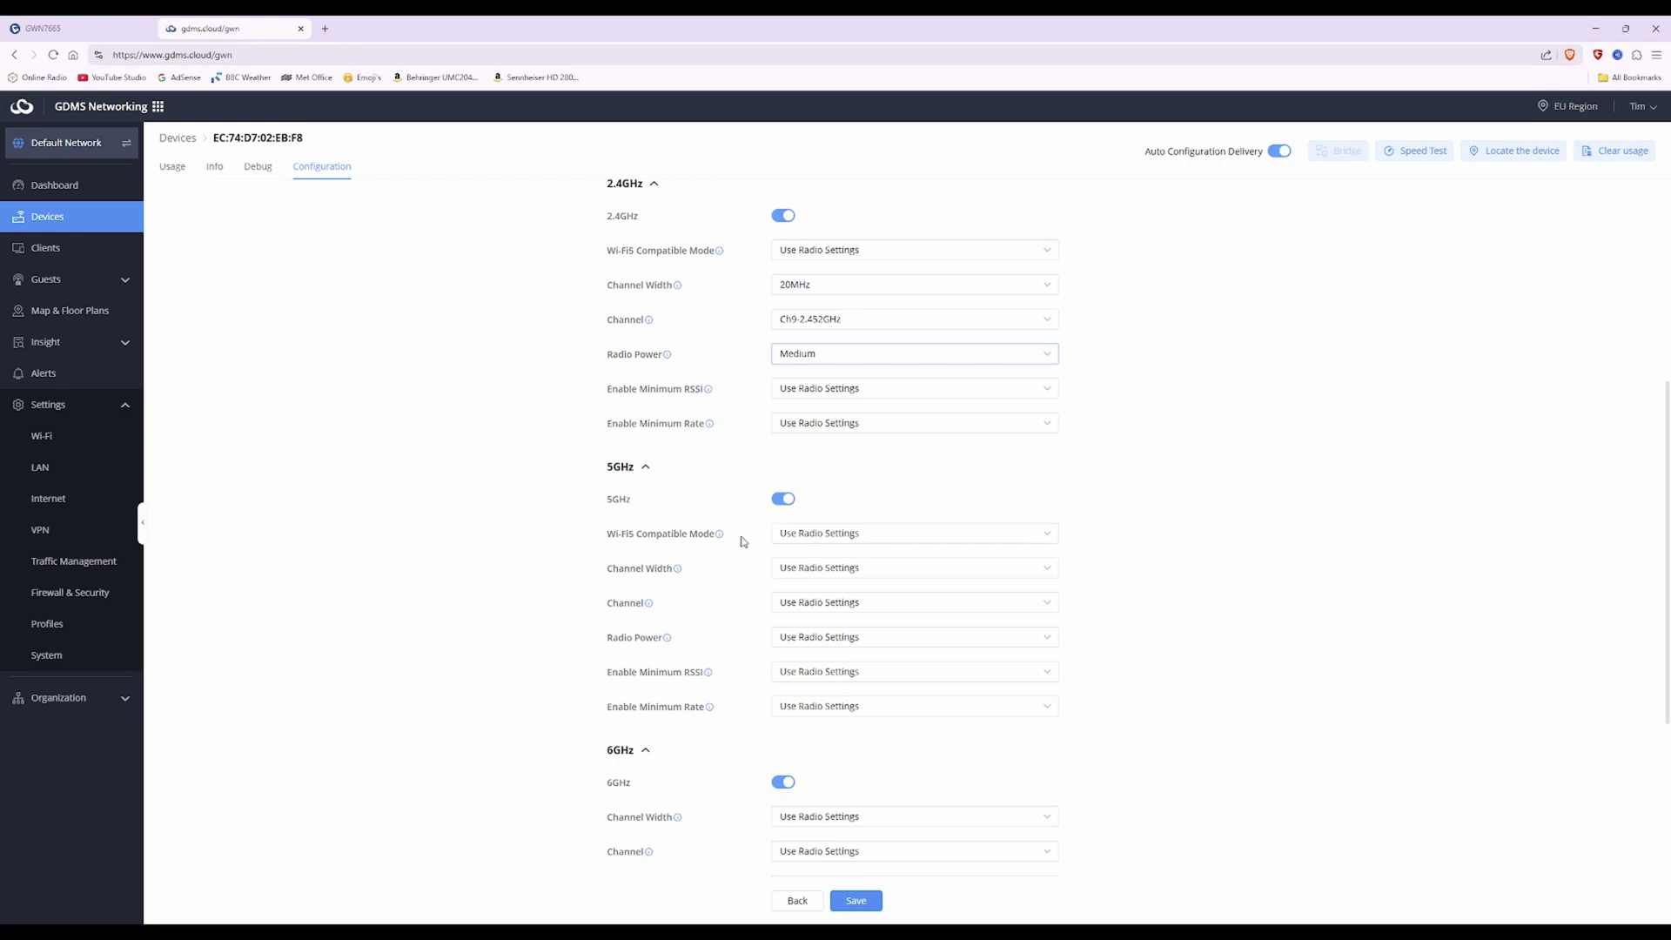
pyautogui.click(877, 535)
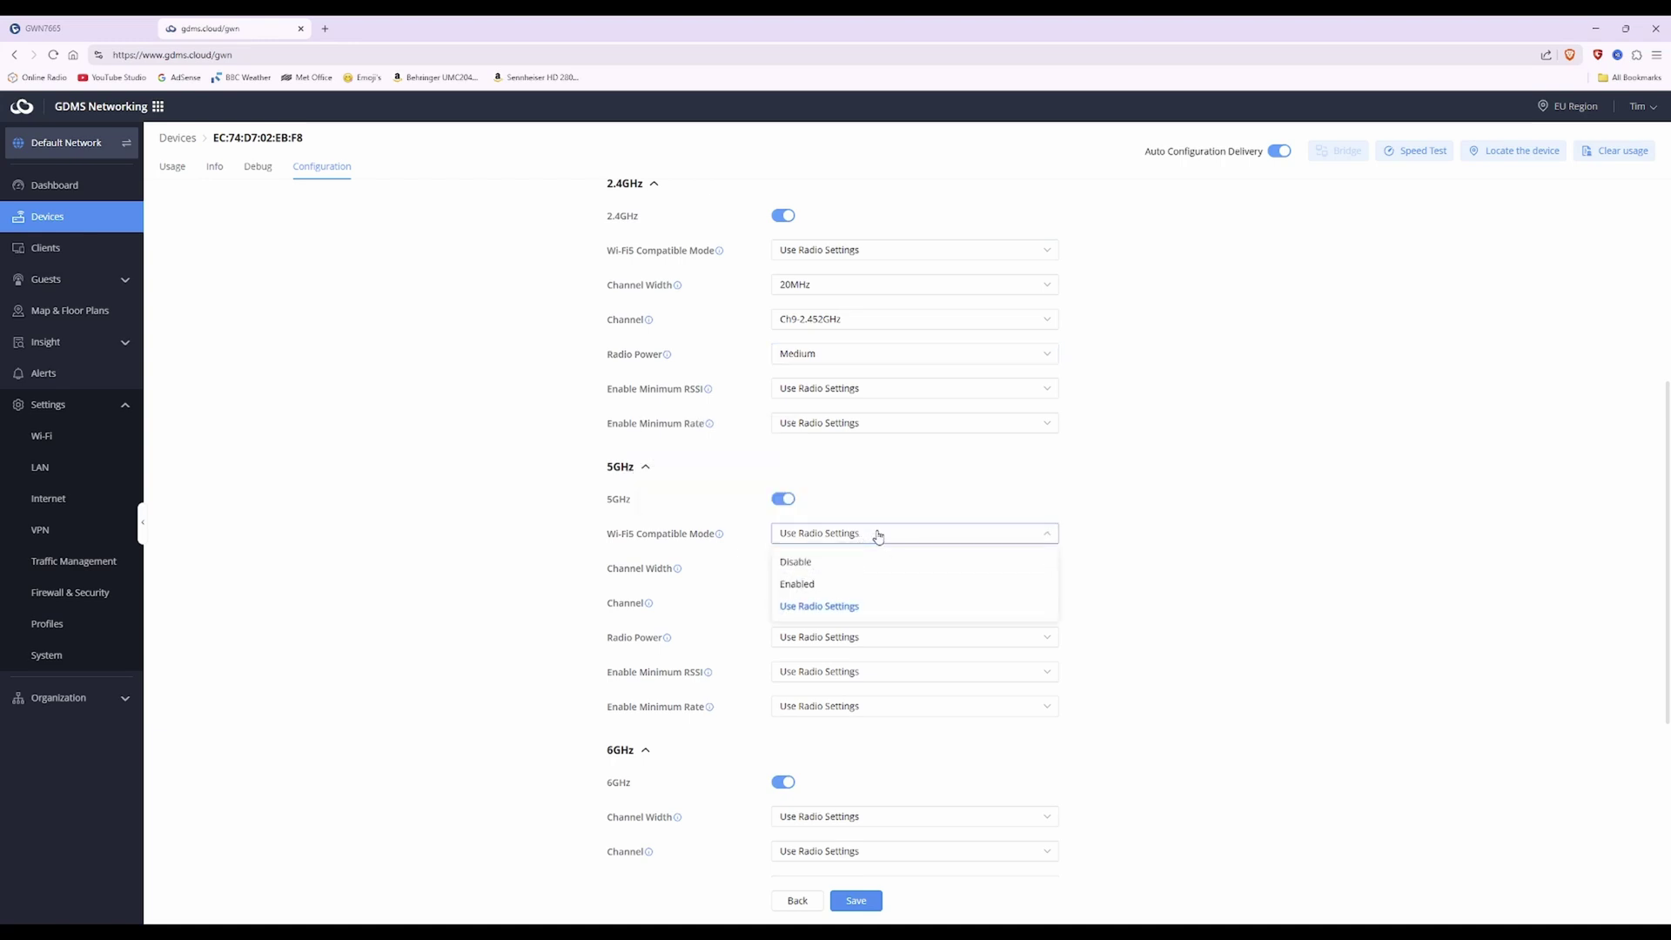
pyautogui.click(878, 536)
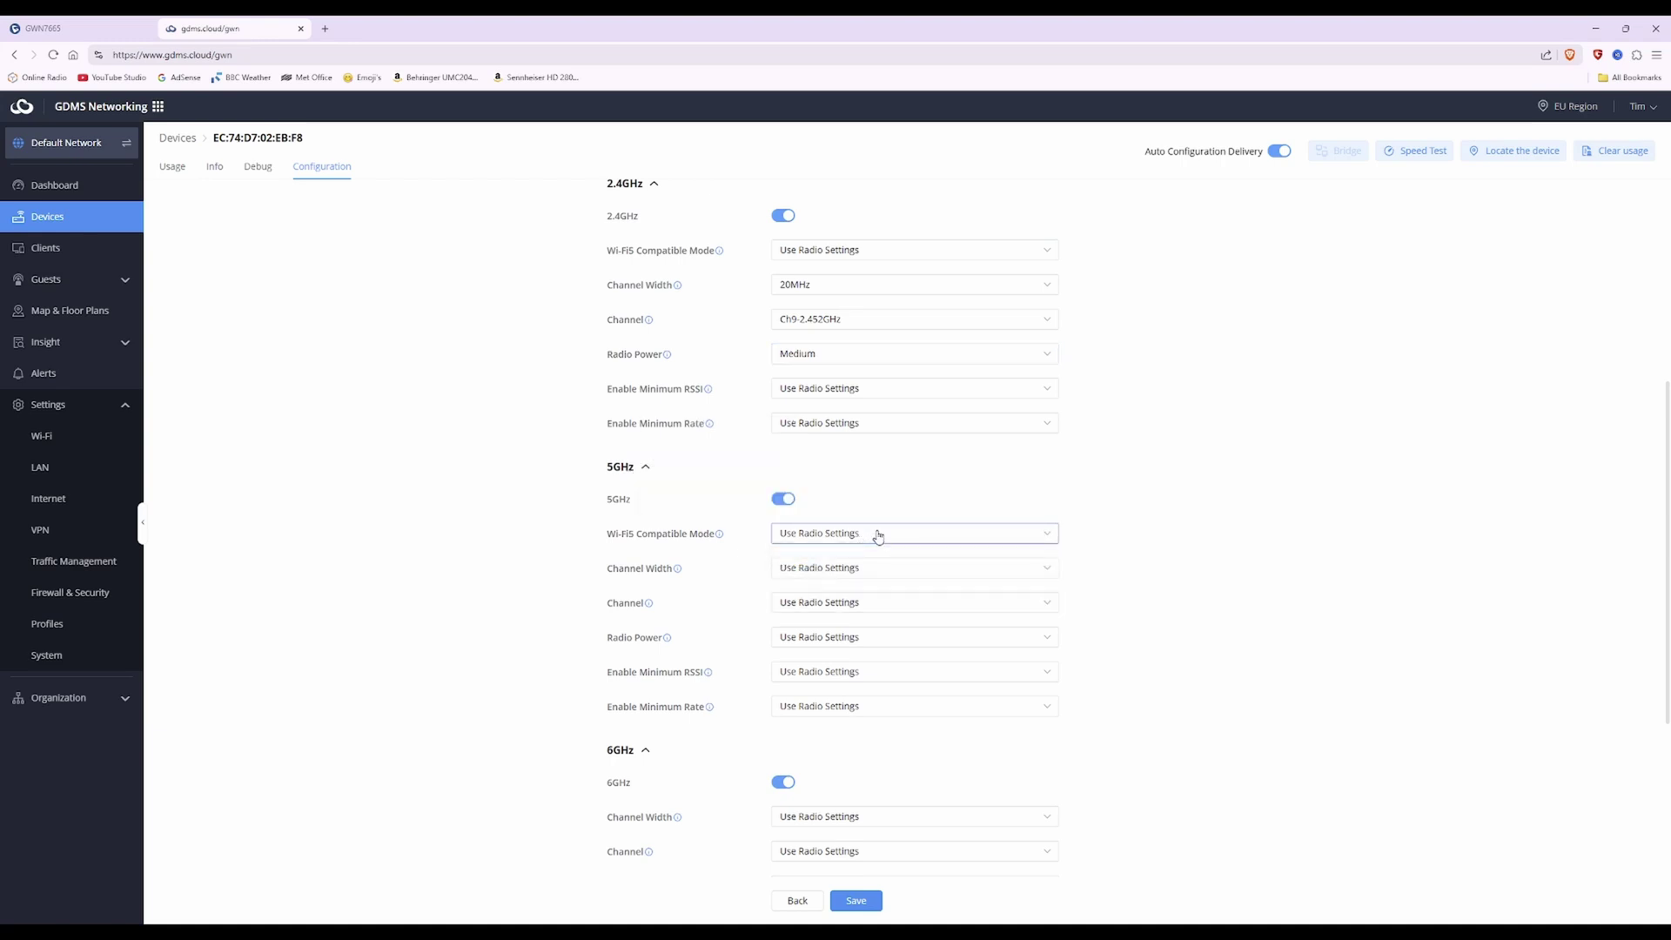
pyautogui.click(849, 576)
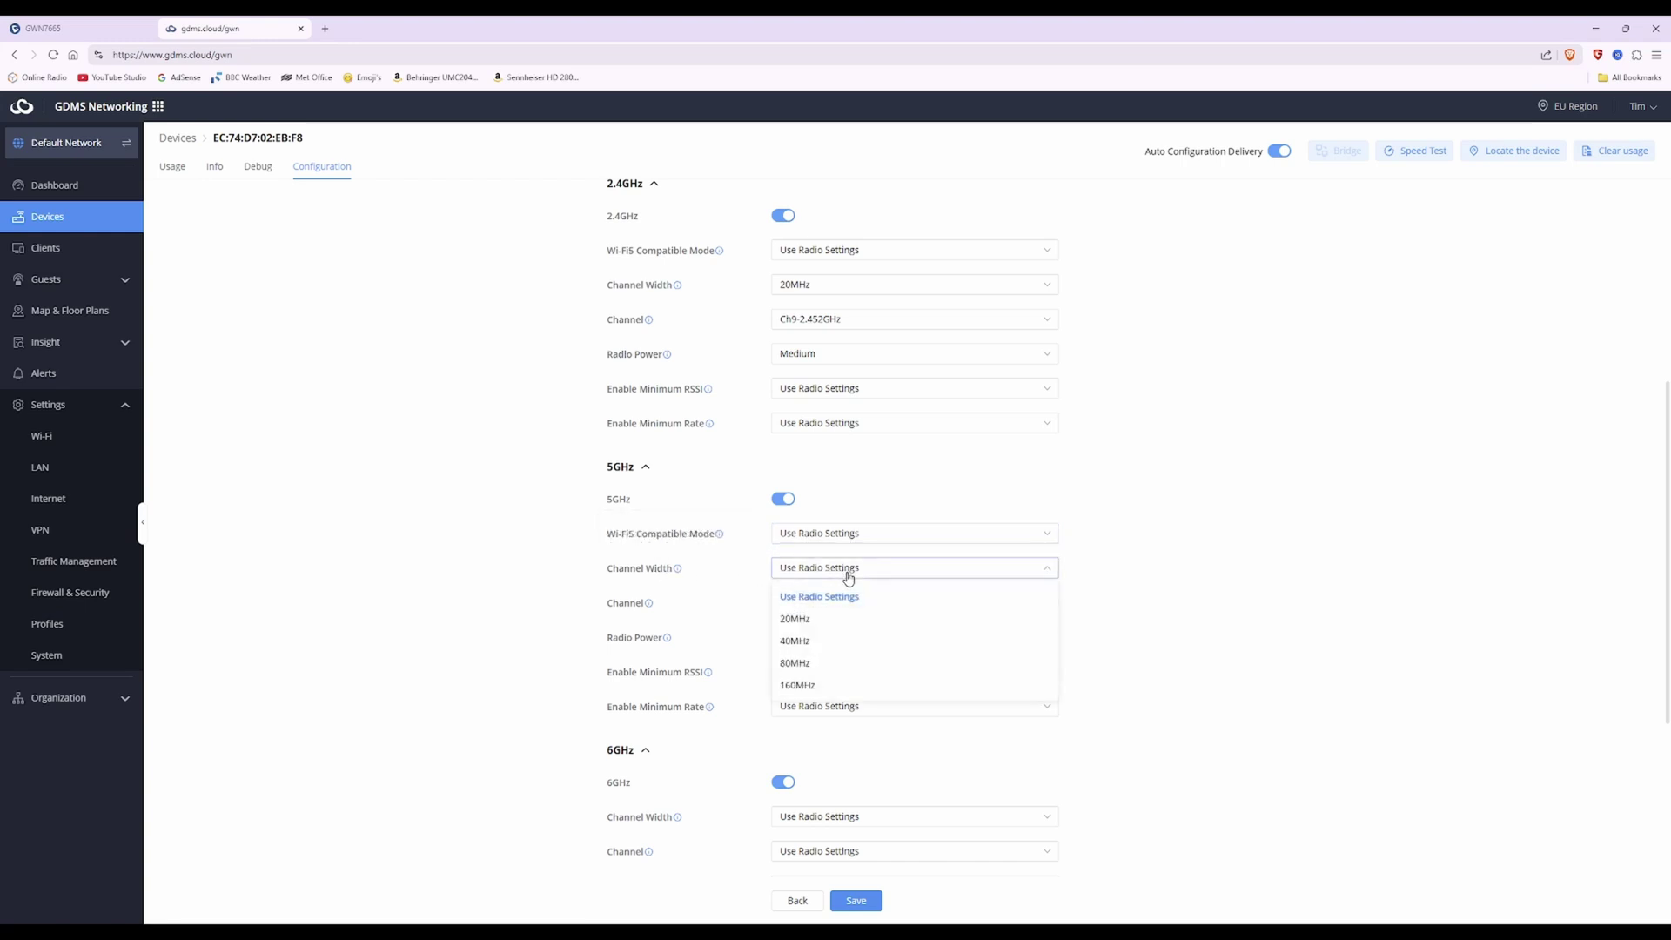
pyautogui.click(819, 644)
# Set the 5GHz radio to channel Ch140-5.700GHz (DFS) with Medium radio power
pyautogui.click(893, 610)
pyautogui.scroll(-5, 895, 709)
pyautogui.scroll(-3, 894, 709)
pyautogui.click(894, 708)
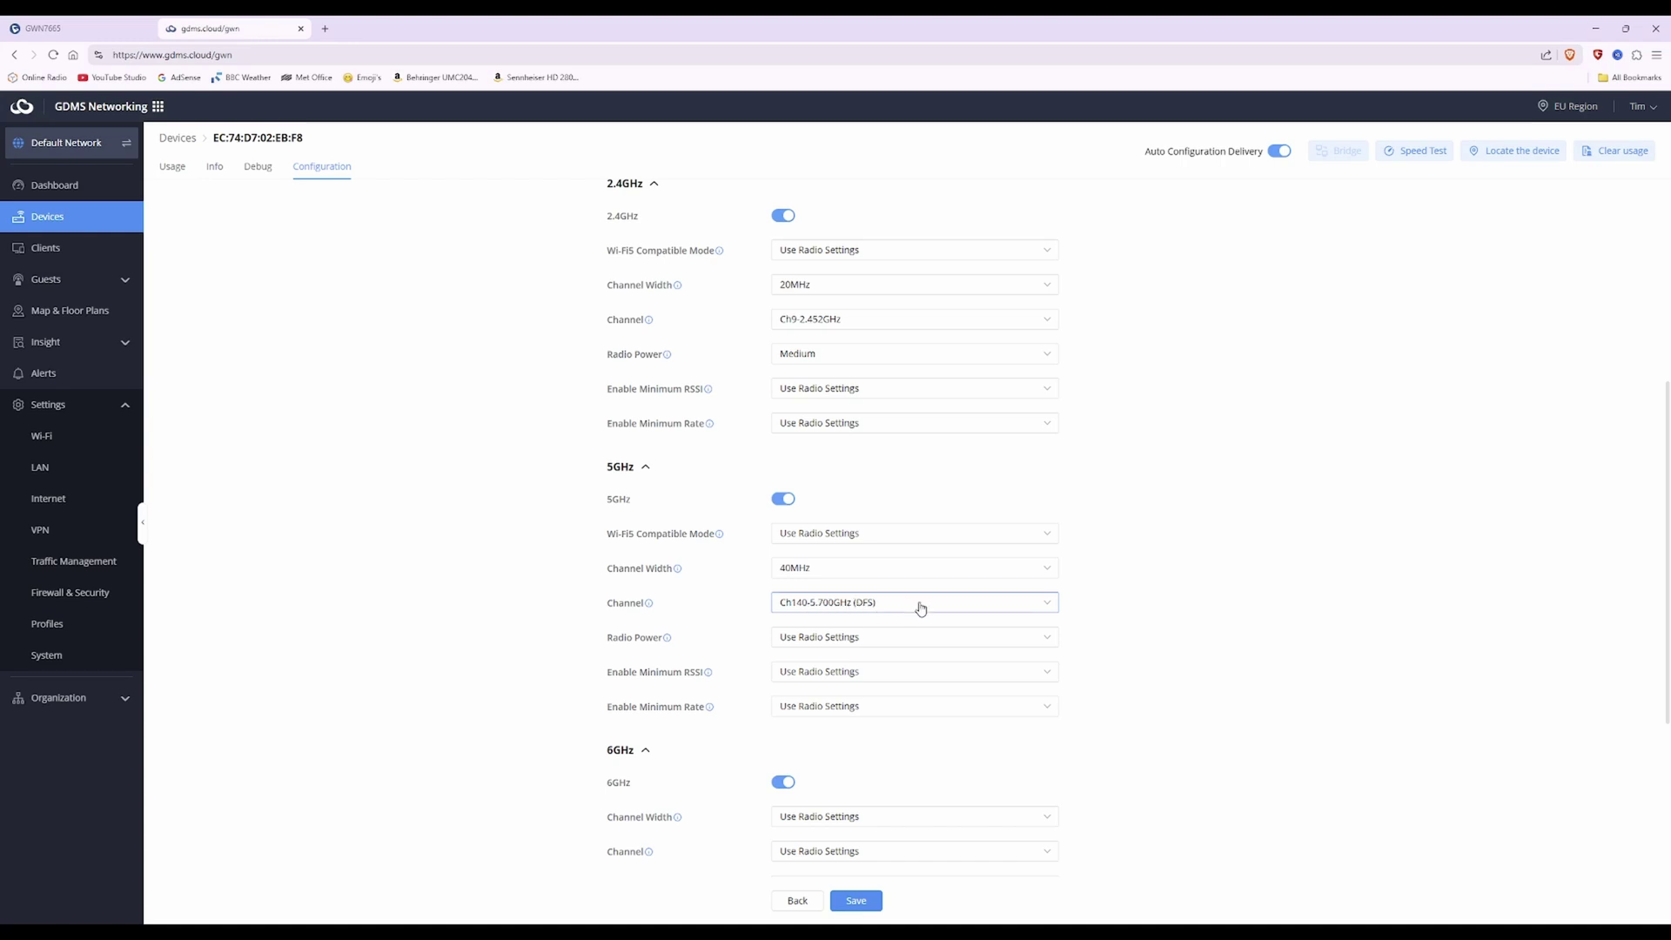
pyautogui.click(880, 638)
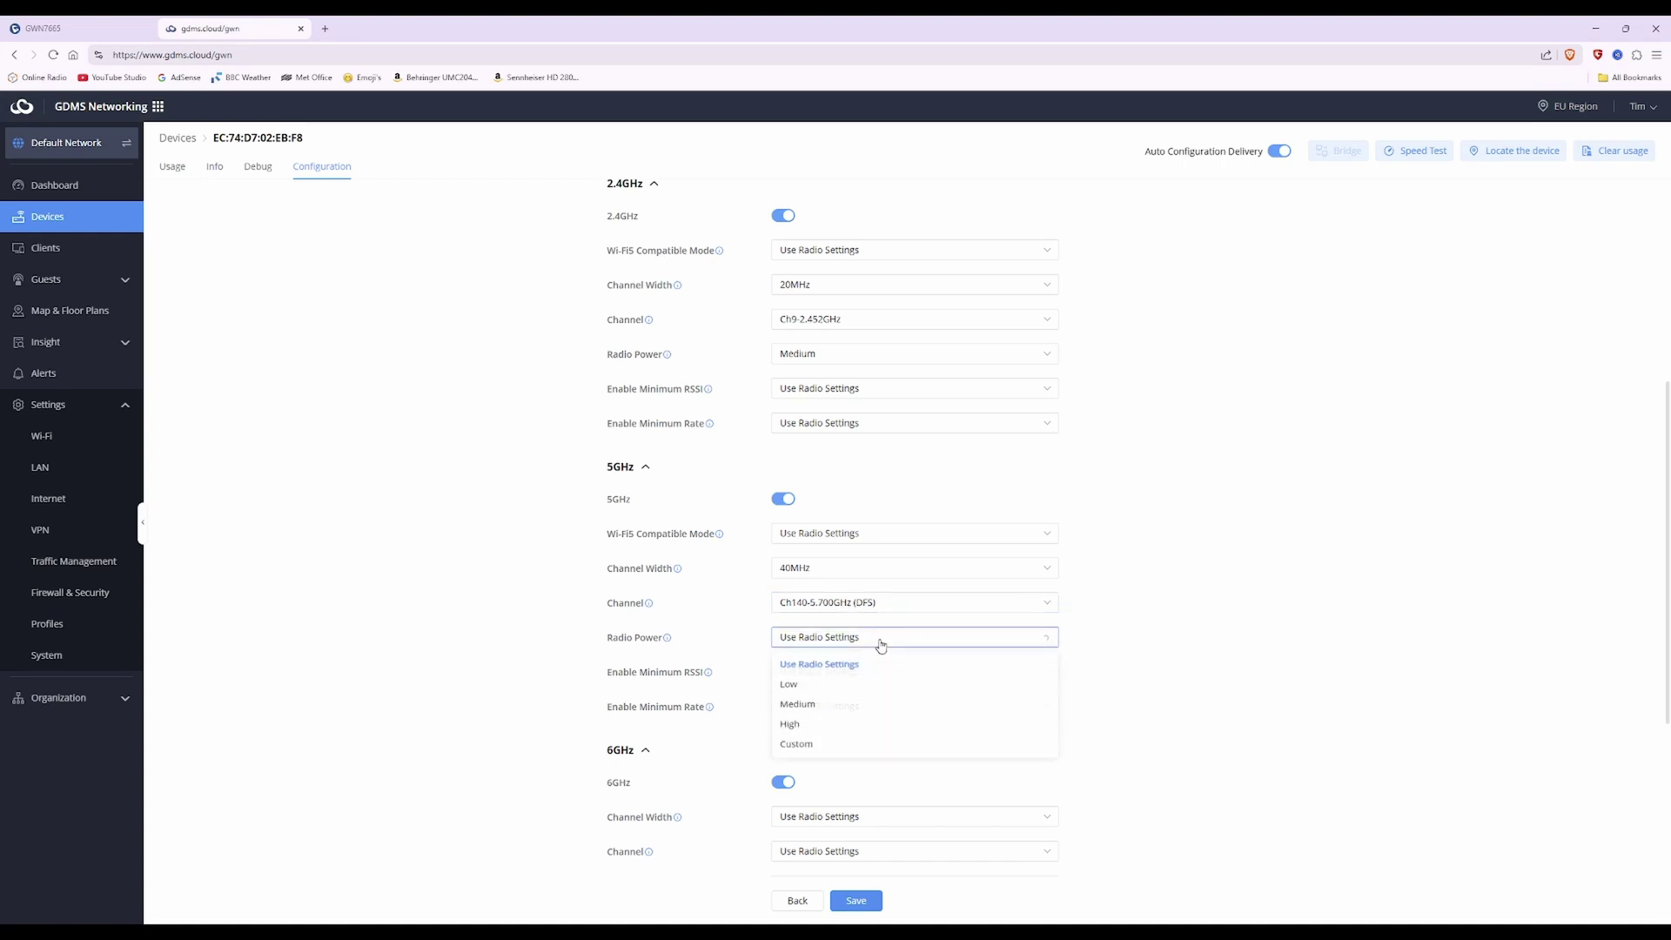
pyautogui.click(837, 712)
# Set the 6GHz radio to 80MHz channel width, channel Ch85-6.37GHz and Medium radio power, and save the device configuration
pyautogui.scroll(-5, 1095, 656)
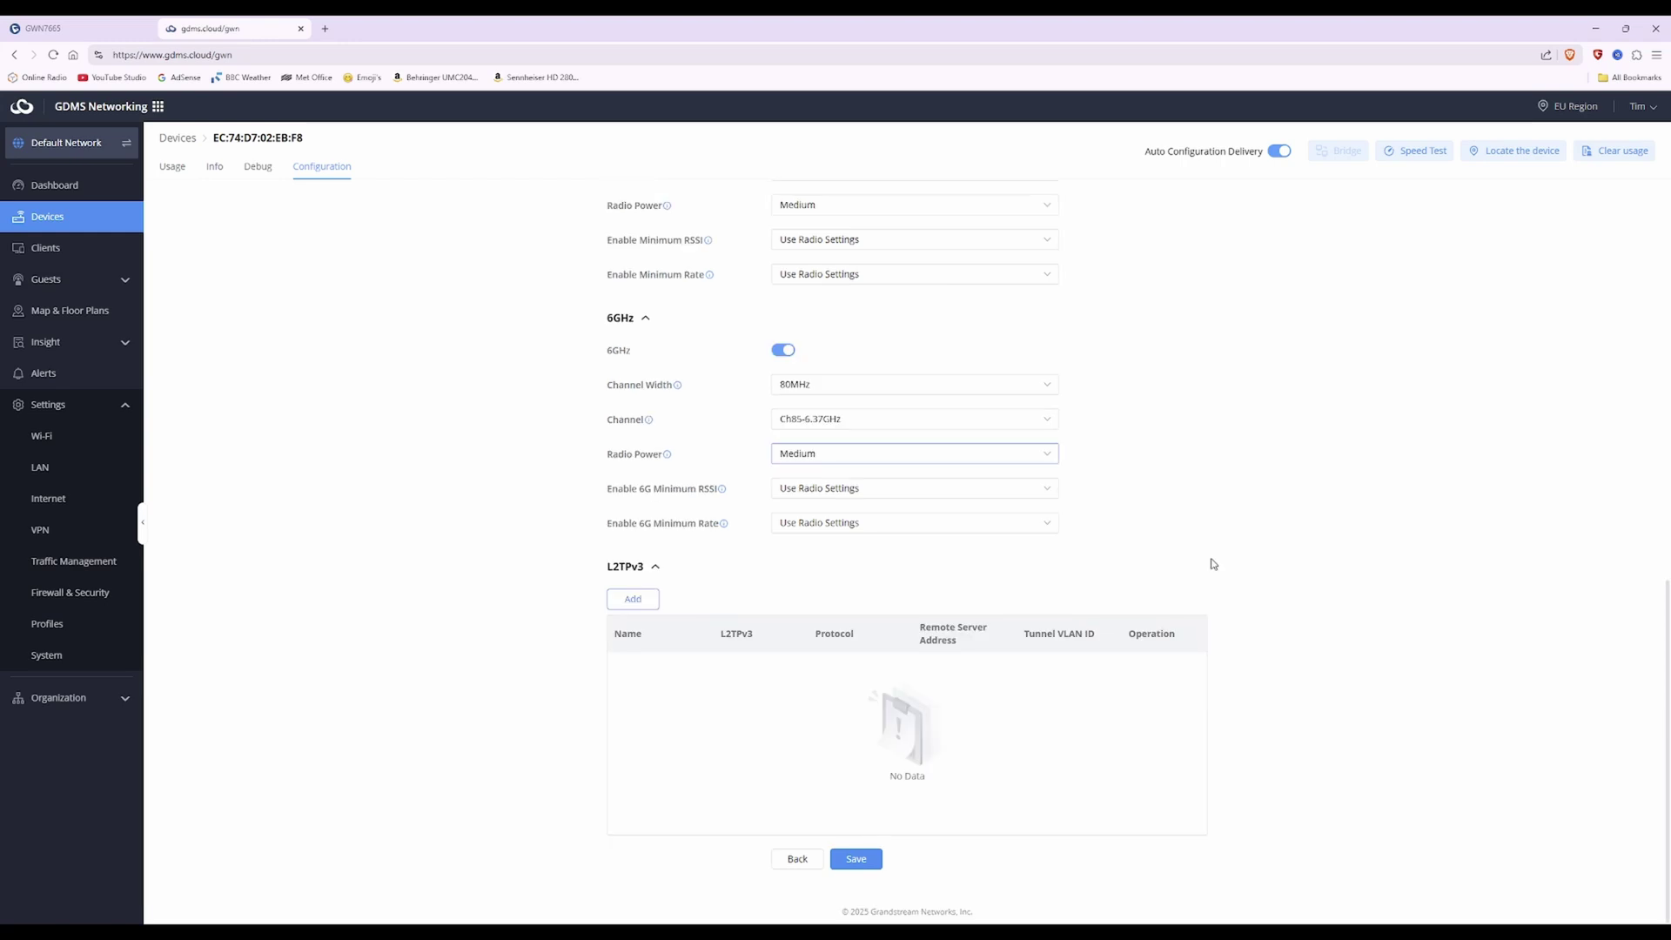
pyautogui.click(862, 866)
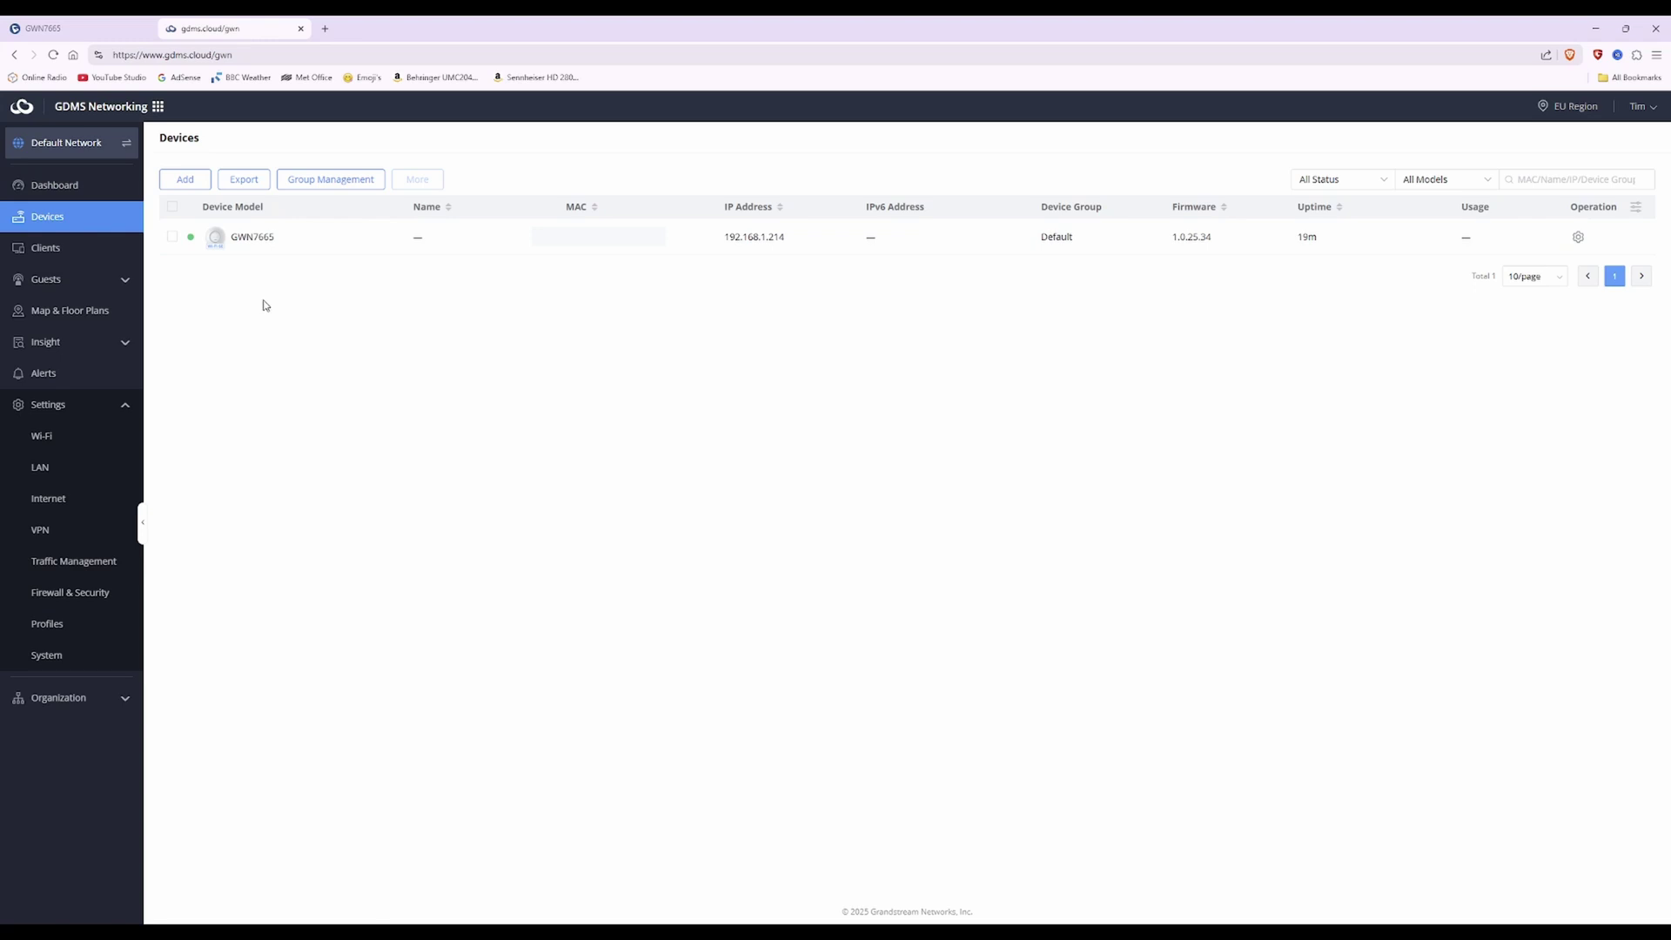
# Check the network overview on the dashboard and open the list of connected clients
pyautogui.click(68, 184)
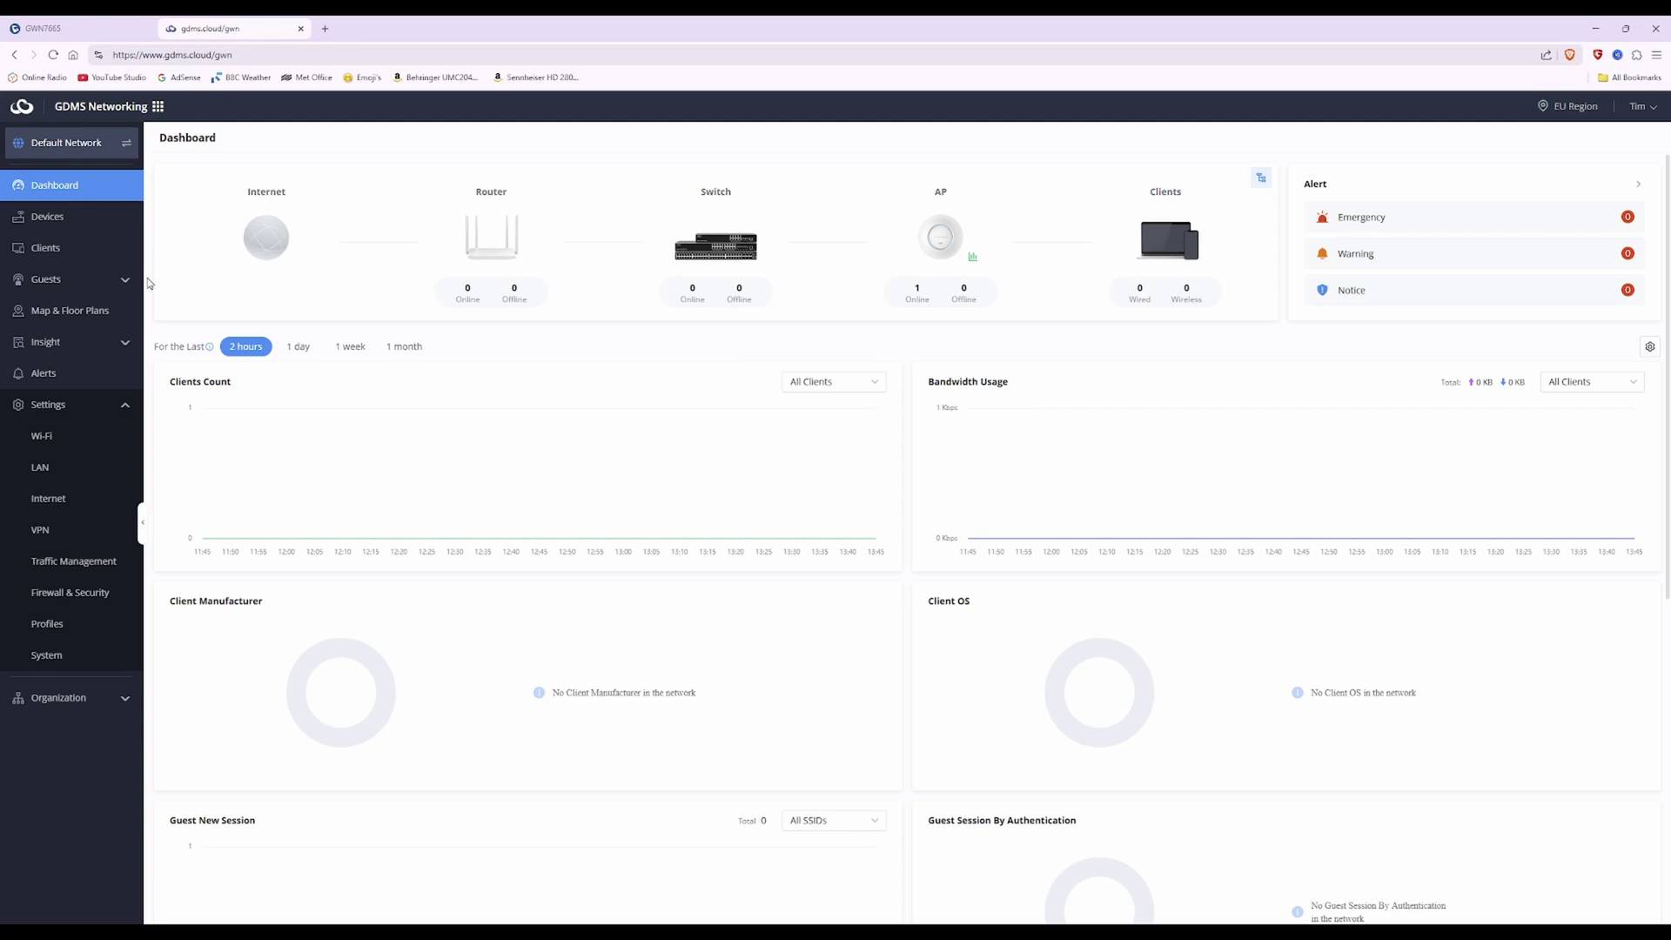
pyautogui.click(44, 251)
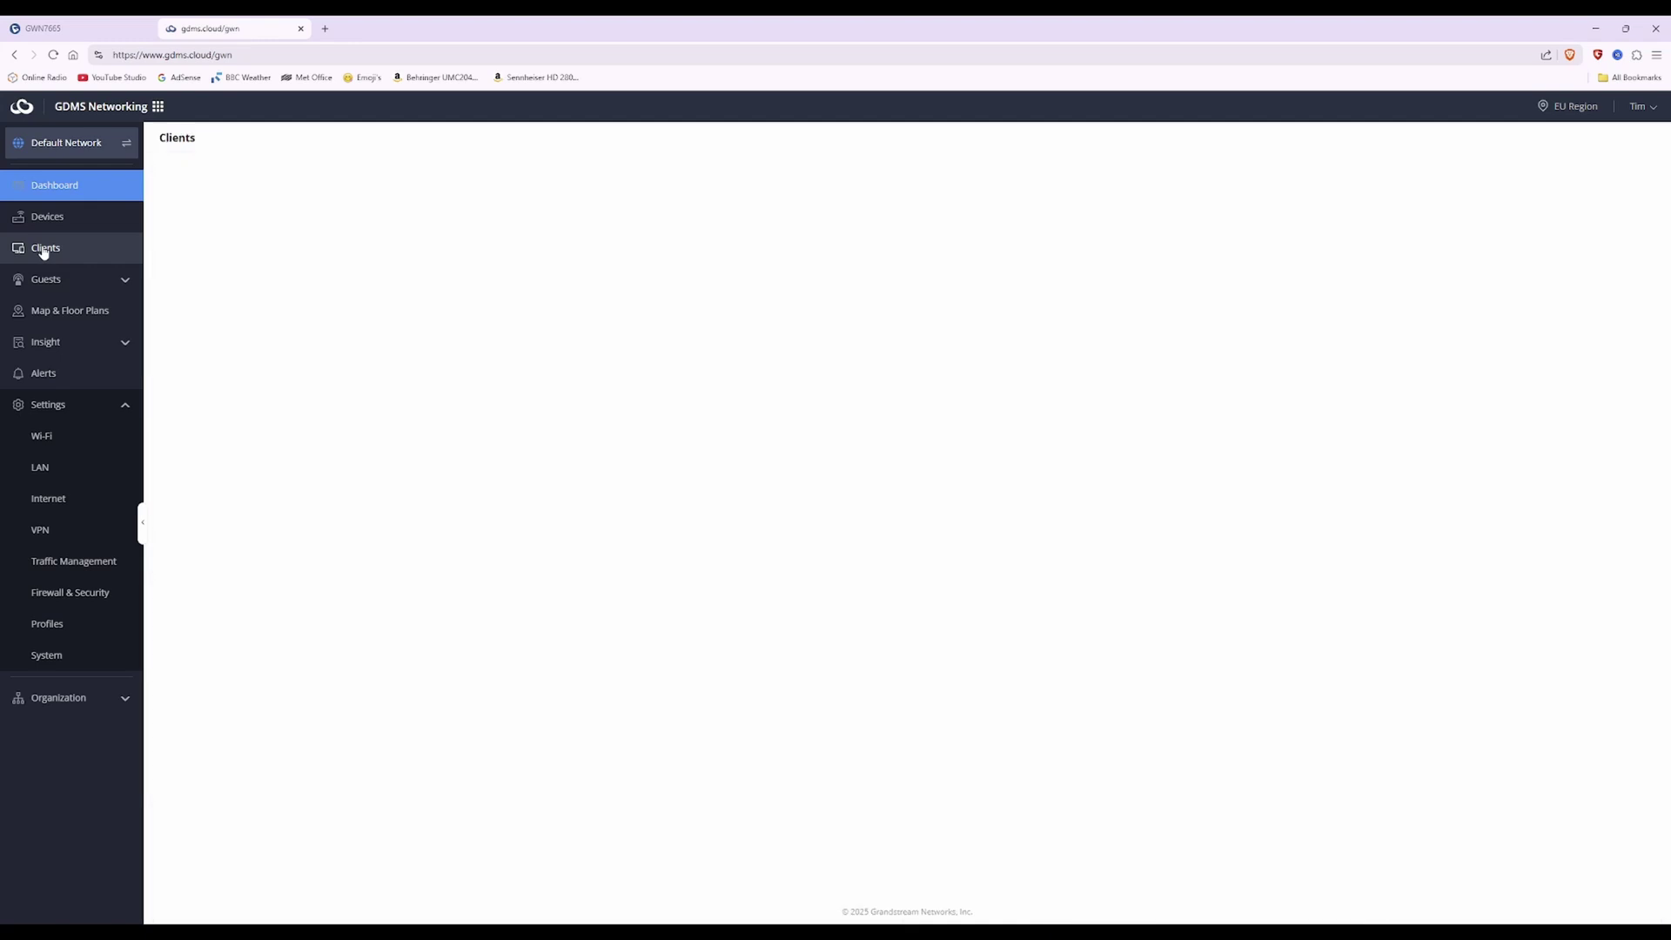